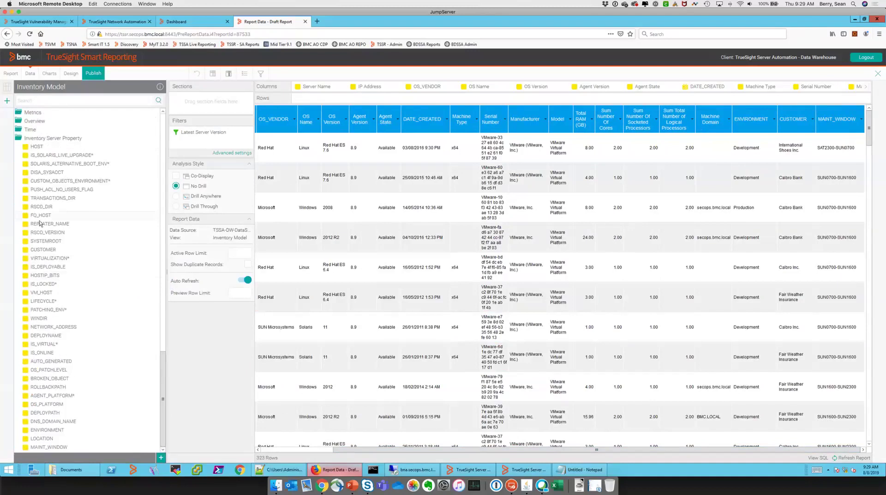
Add FQ_HOST as a new report column after MAINT_WINDOW
{"action": "left_click_drag", "start_coordinate": [39, 218], "coordinate": [865, 243]}
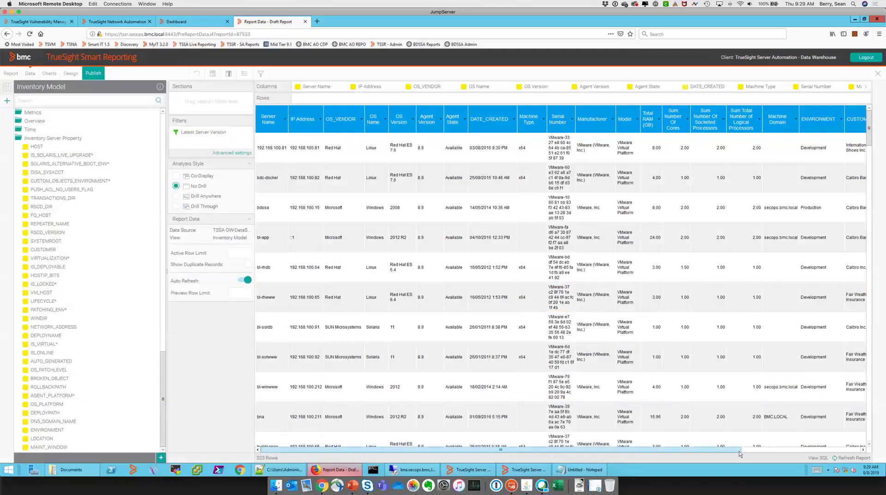
{"action": "left_click_drag", "start_coordinate": [695, 450], "coordinate": [779, 452]}
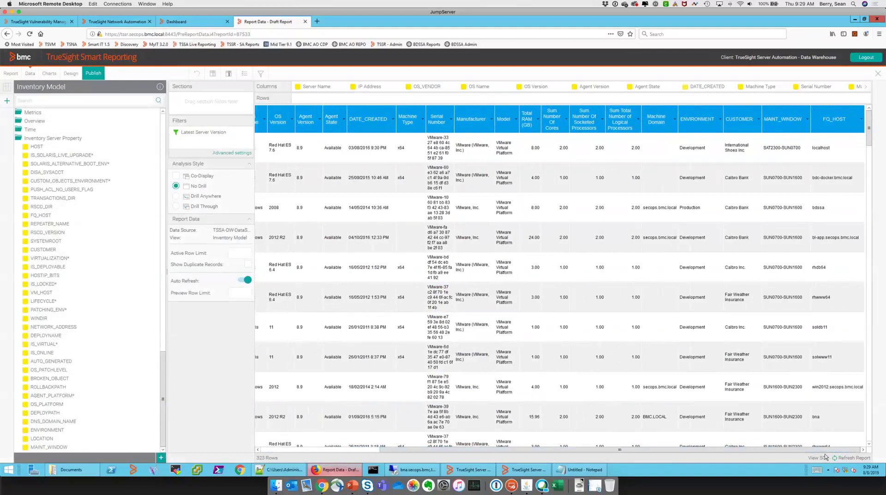
{"action": "left_click", "coordinate": [819, 430]}
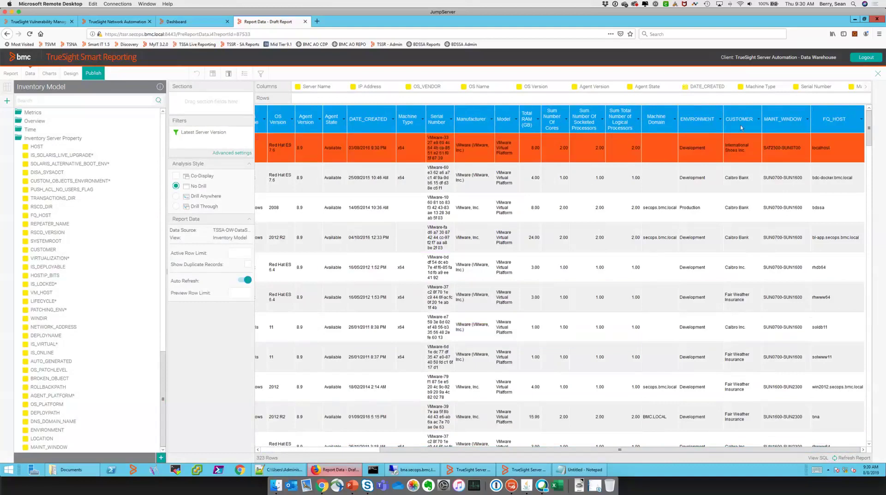
Move the CUSTOMER column ahead of ENVIRONMENT and check both ends of the table
{"action": "left_click_drag", "start_coordinate": [738, 119], "coordinate": [681, 122]}
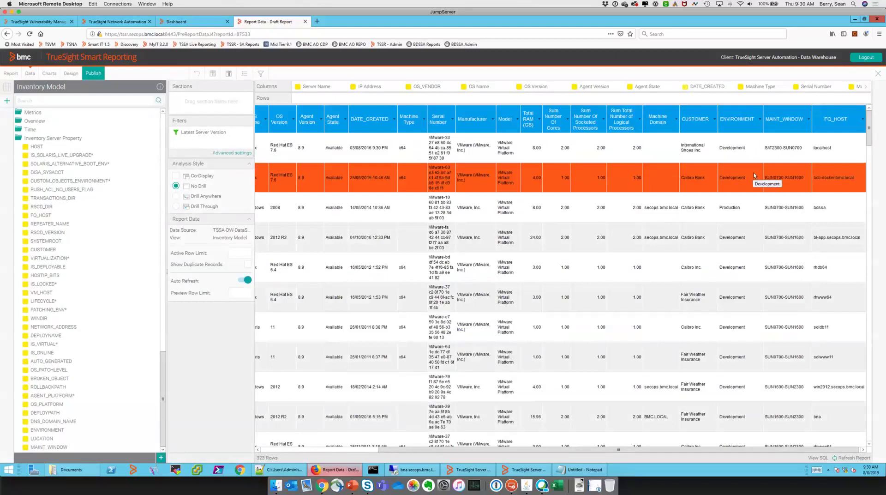
{"action": "left_click", "coordinate": [341, 449]}
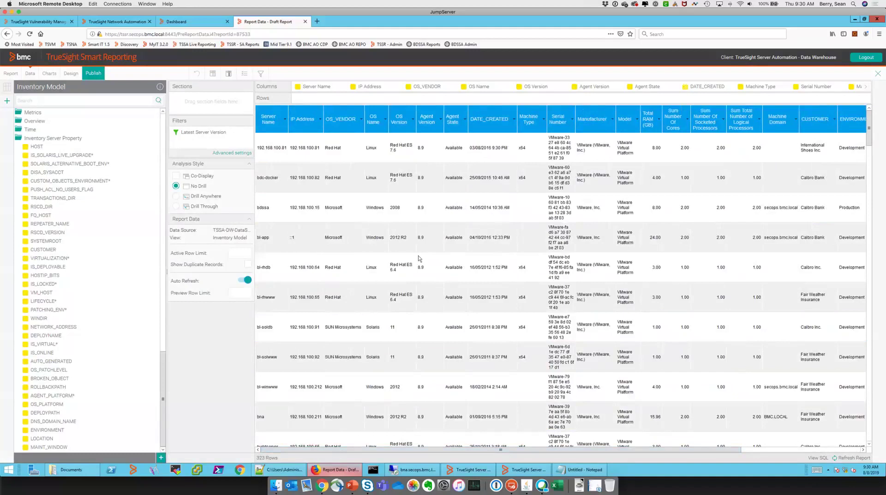
{"action": "left_click", "coordinate": [775, 450]}
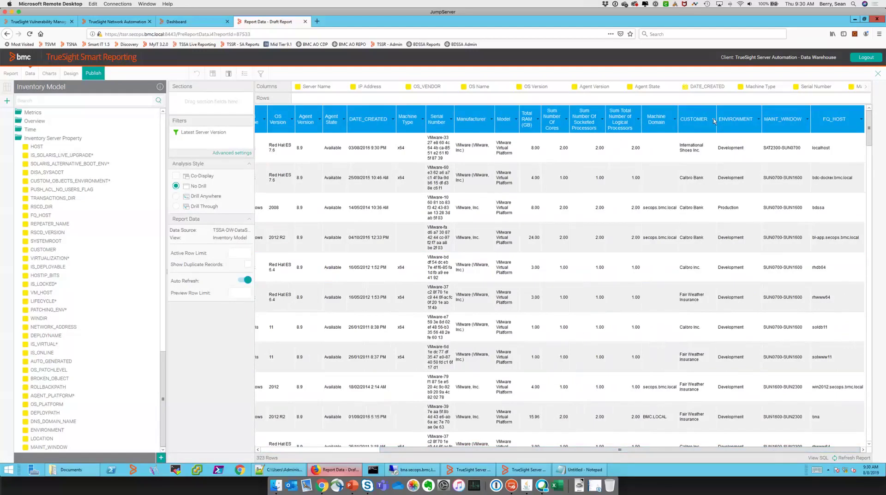
{"action": "left_click", "coordinate": [715, 121]}
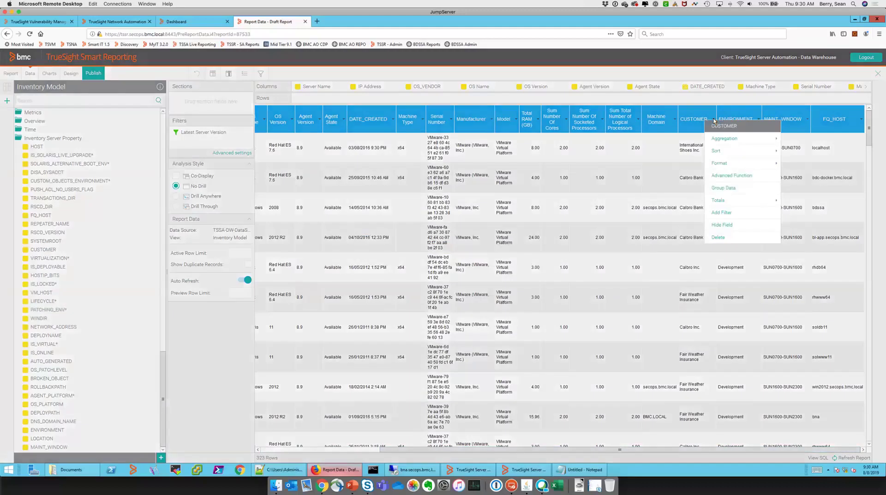
{"action": "mouse_move", "coordinate": [729, 167]}
{"action": "mouse_move", "coordinate": [762, 168]}
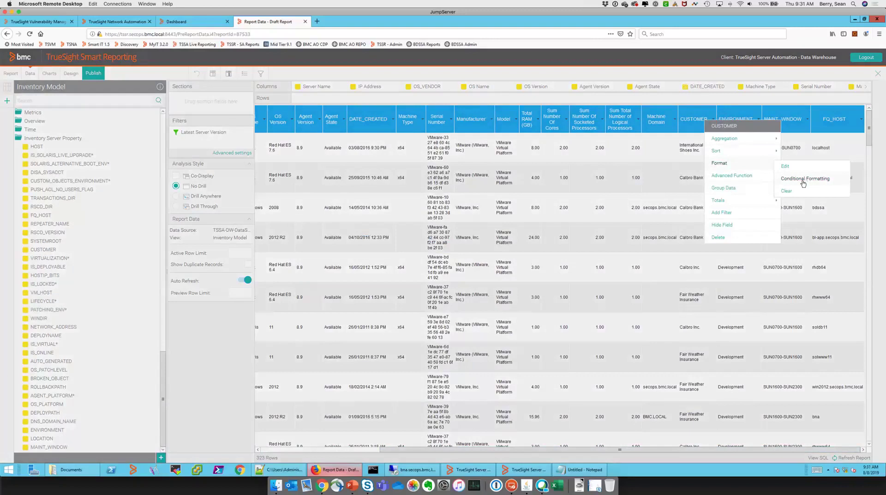
{"action": "left_click", "coordinate": [682, 158]}
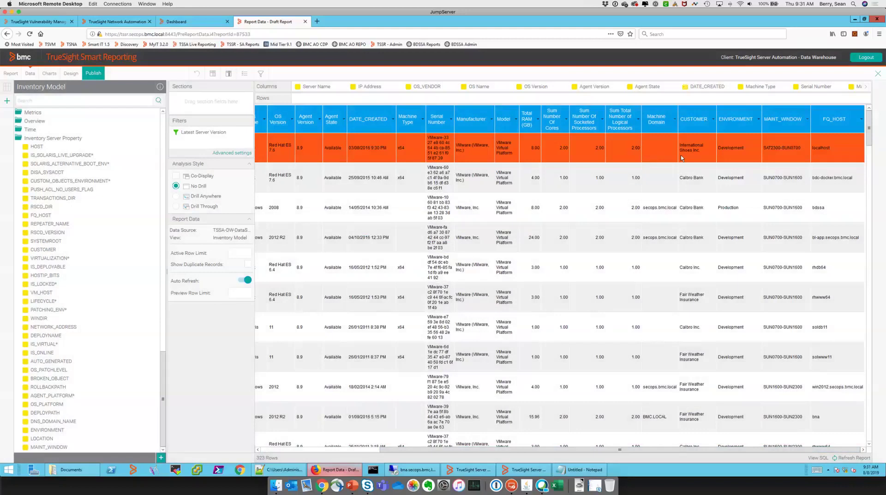
{"action": "left_click", "coordinate": [392, 308]}
{"action": "left_click", "coordinate": [328, 413]}
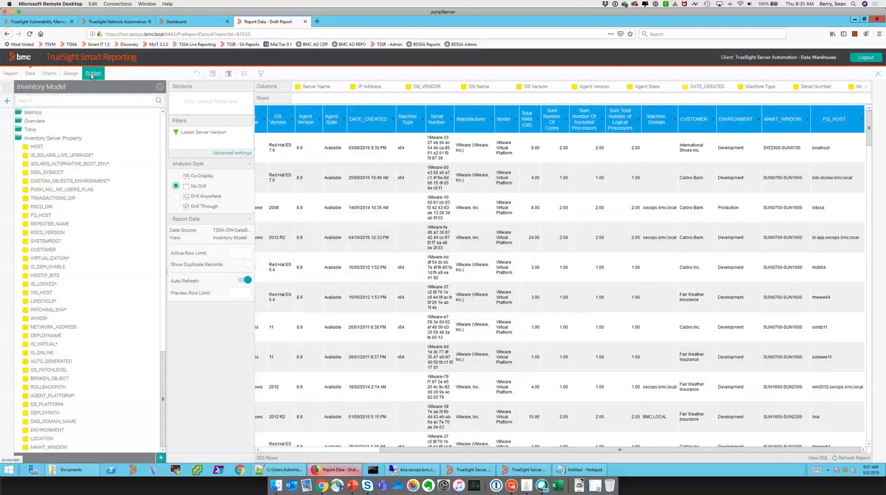
Name the report 'Detailed Inventory Report' with description 'Shows common inventory aspects and some key server properties'
{"action": "left_click", "coordinate": [92, 75]}
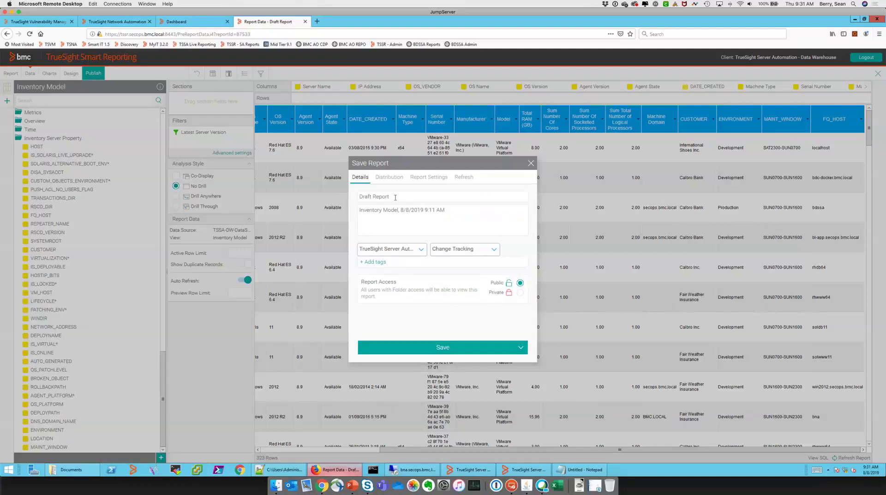
{"action": "left_click_drag", "start_coordinate": [392, 197], "coordinate": [349, 194]}
{"action": "type", "text": "Detailed Inventory Report"}
{"action": "left_click_drag", "start_coordinate": [440, 221], "coordinate": [363, 208]}
{"action": "key", "text": "BackSpace"}
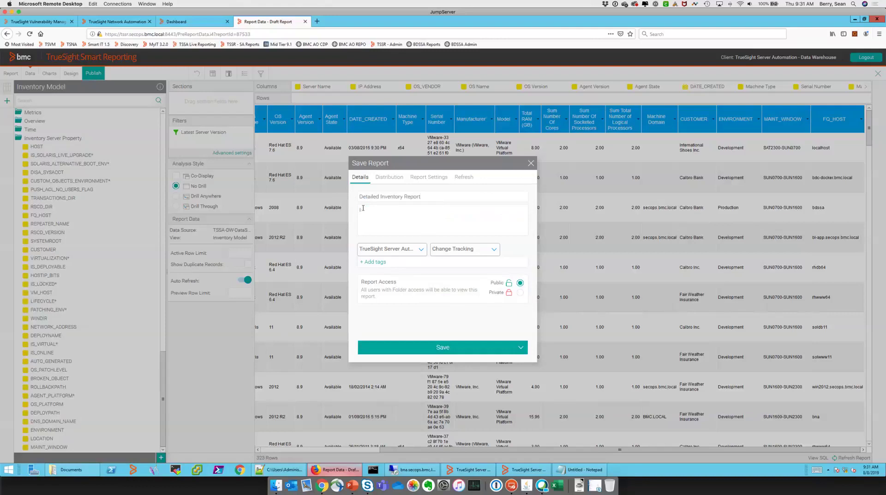
{"action": "type", "text": "Shoiws all"}
{"action": "right_click", "coordinate": [366, 209]}
{"action": "left_click", "coordinate": [399, 210]}
{"action": "type", "text": "common inventory aspects and some key se"}
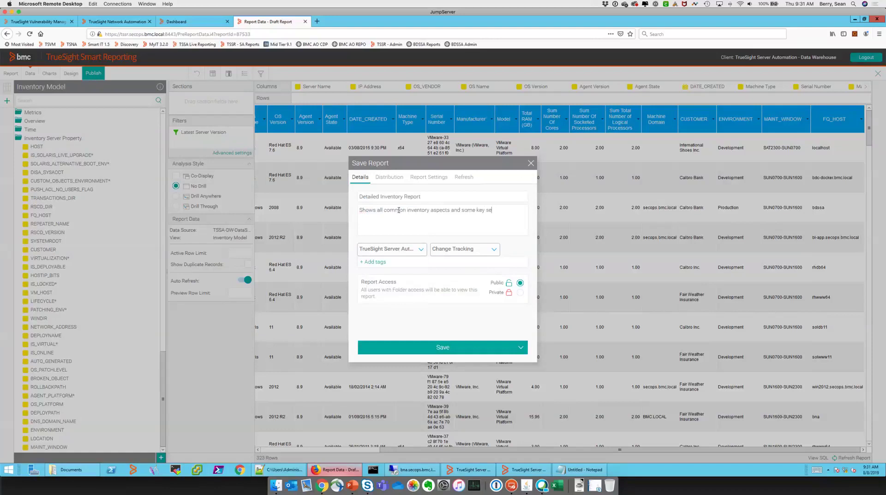
{"action": "type", "text": "rver properties"}
File the report under the Inventory category, then view its distribution settings
{"action": "left_click", "coordinate": [487, 252]}
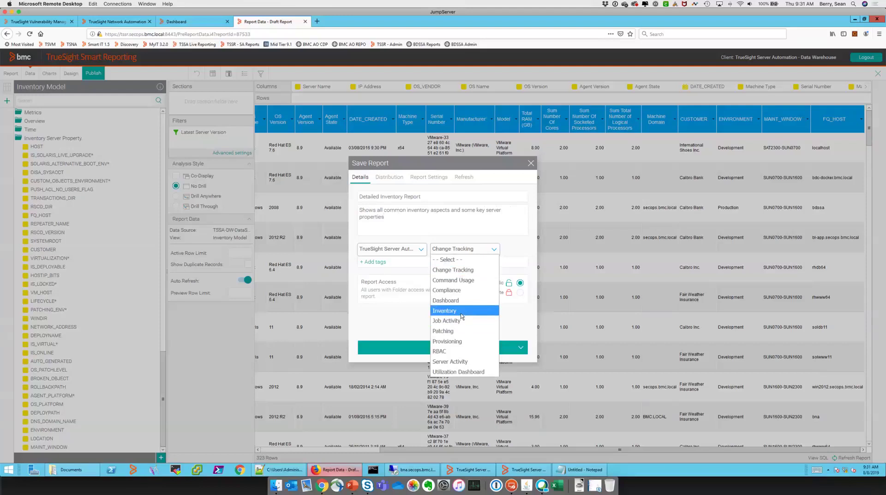
{"action": "left_click", "coordinate": [460, 311]}
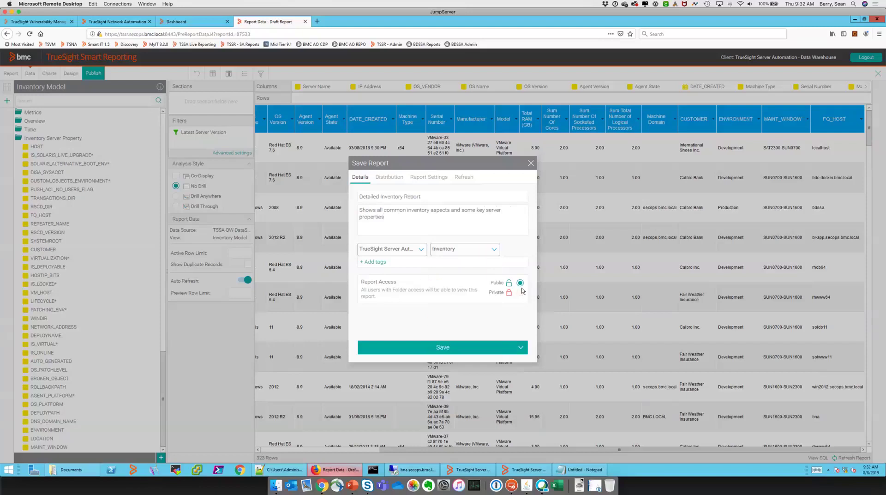
{"action": "left_click", "coordinate": [389, 178]}
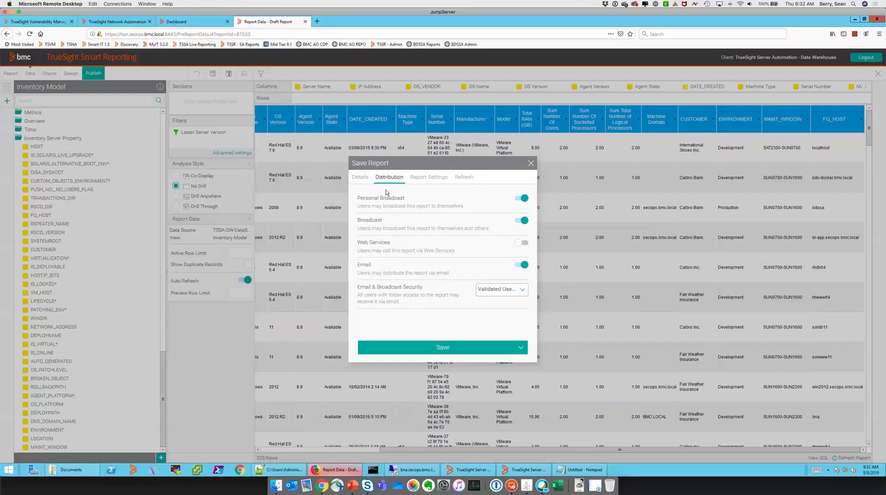
Enable Web Services named DetailedInventory, keep Validated Users security, and save the report
{"action": "left_click", "coordinate": [511, 245]}
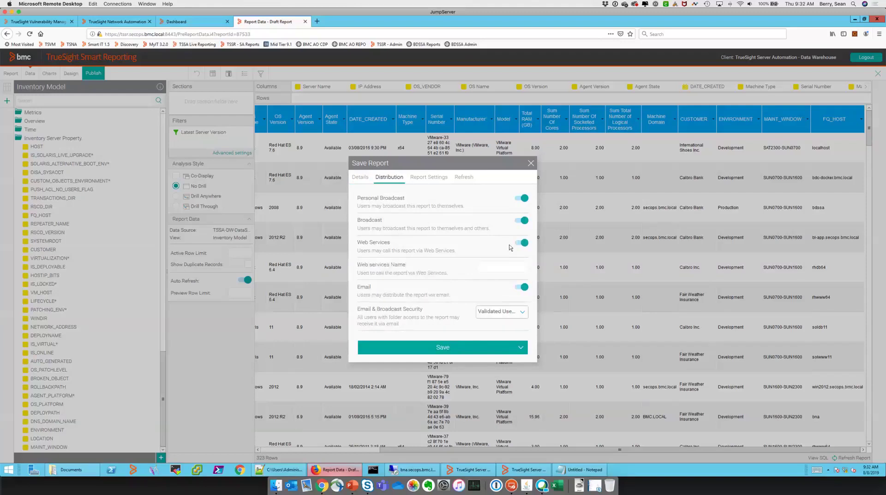
{"action": "left_click", "coordinate": [500, 266]}
{"action": "type", "text": "DetailedInventor"}
{"action": "left_click", "coordinate": [505, 311]}
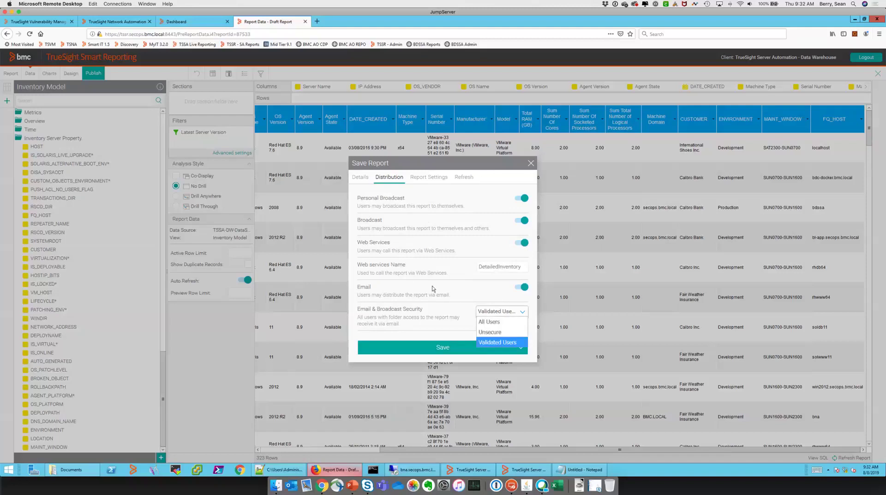
{"action": "left_click", "coordinate": [421, 236]}
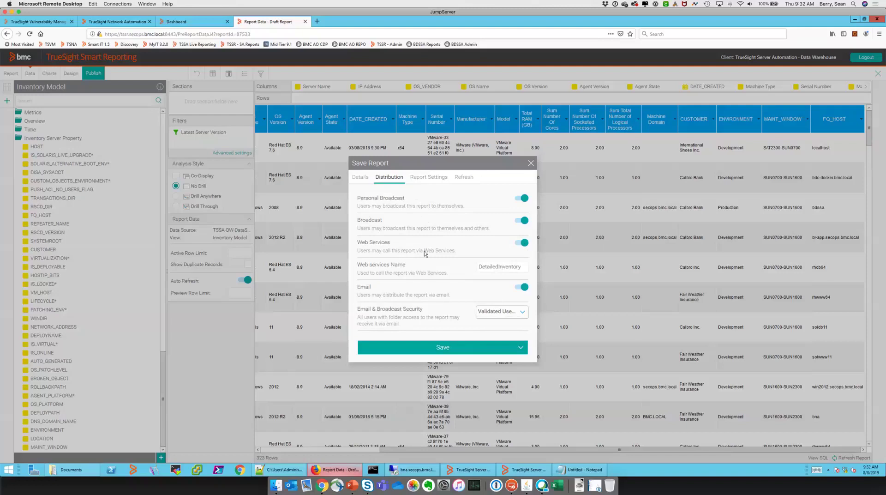
{"action": "left_click", "coordinate": [426, 179]}
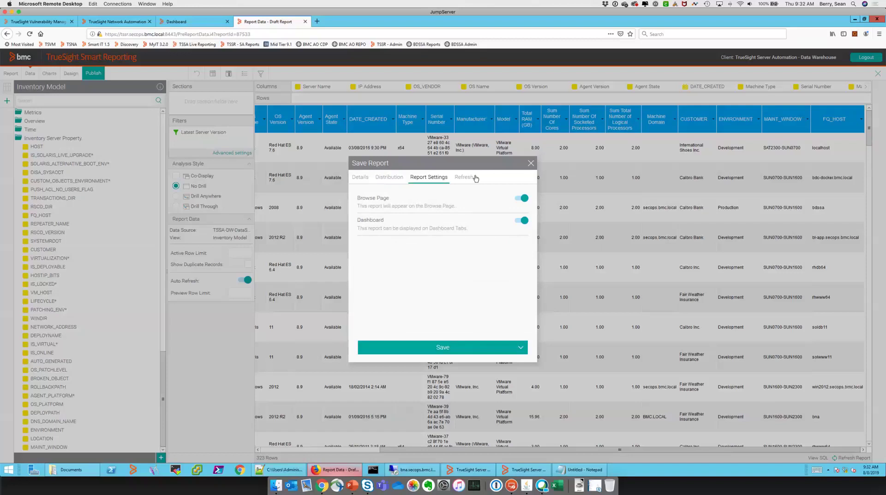
{"action": "left_click", "coordinate": [451, 352]}
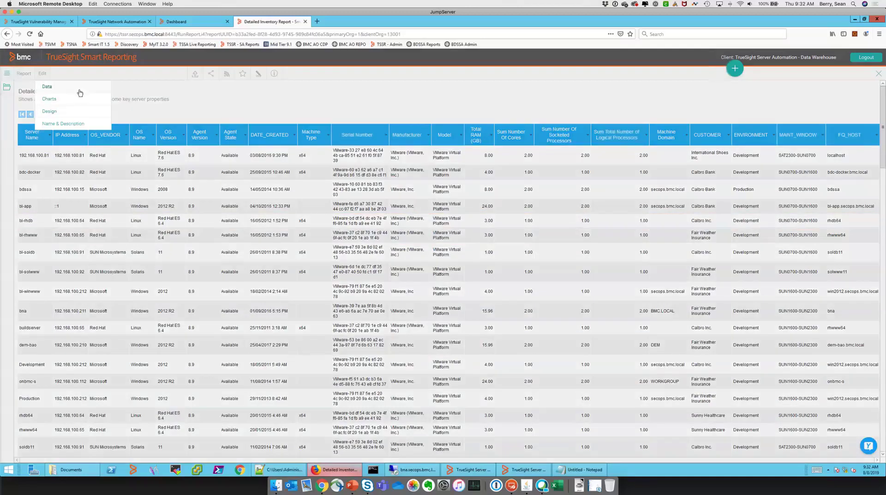
Reopen the report as a new draft version and reach the Sum Number Of Socketed Processors column's Format options
{"action": "left_click", "coordinate": [110, 119]}
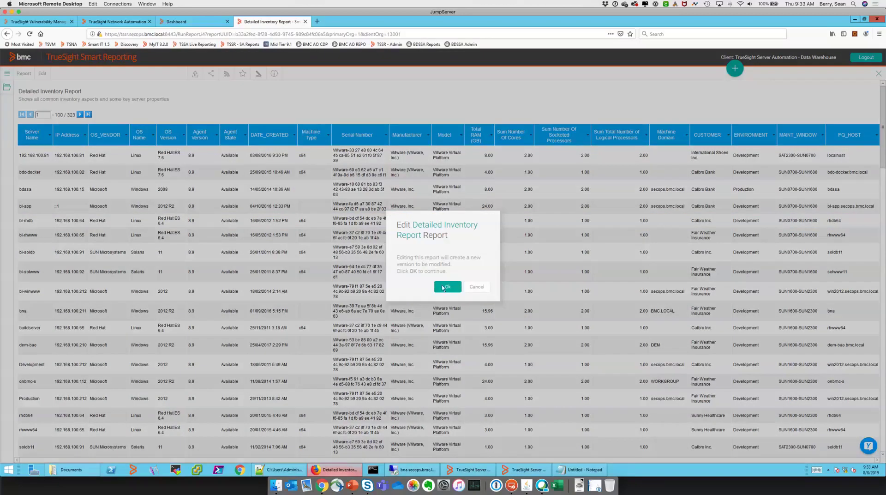
{"action": "left_click", "coordinate": [442, 286]}
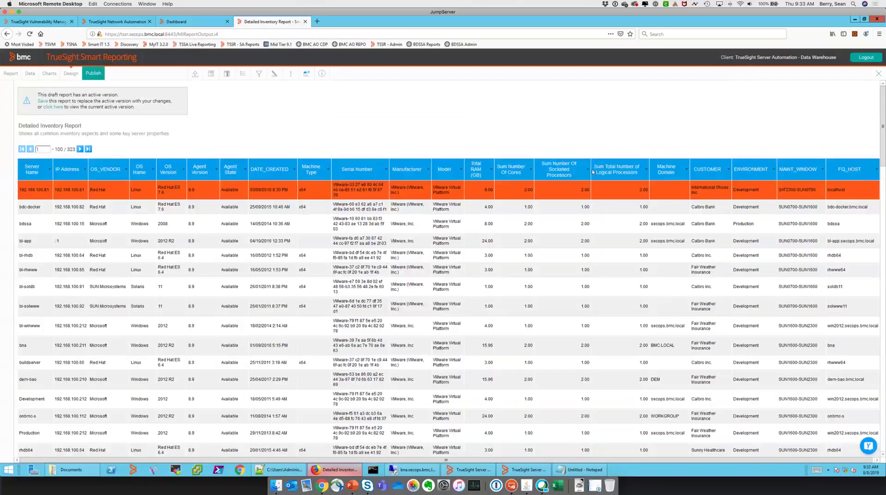
{"action": "left_click", "coordinate": [588, 169]}
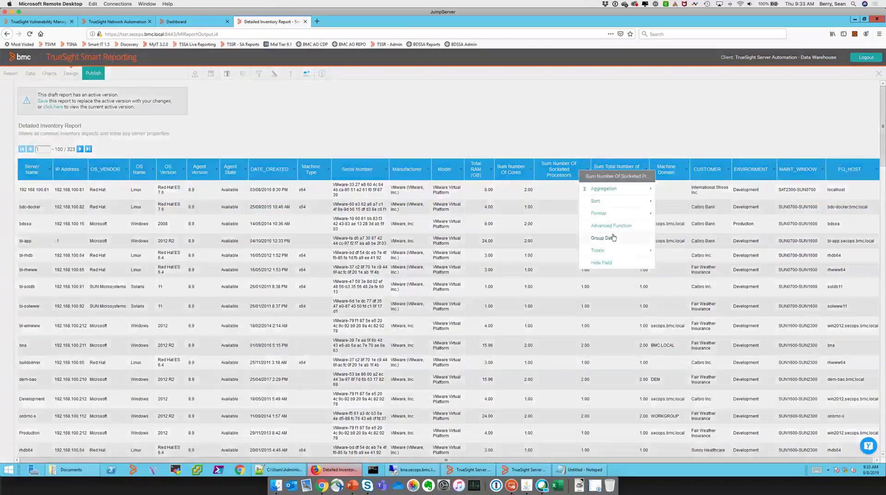
{"action": "left_click", "coordinate": [578, 144]}
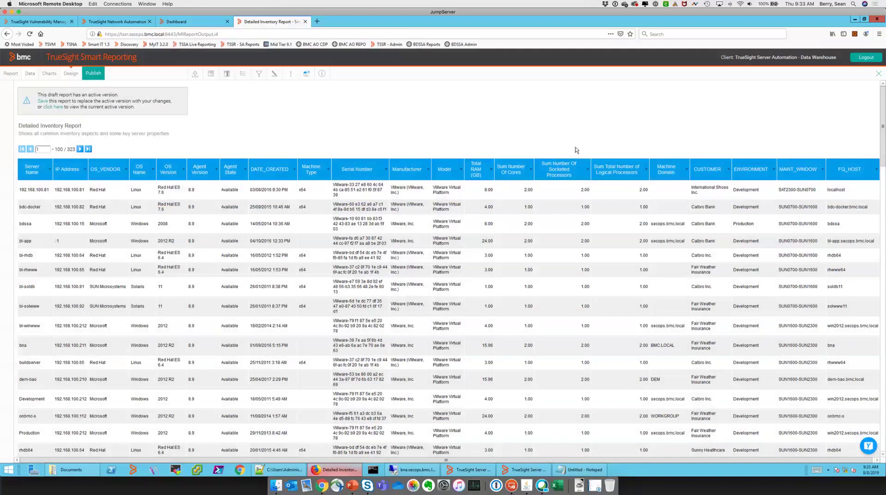
{"action": "left_click", "coordinate": [588, 171]}
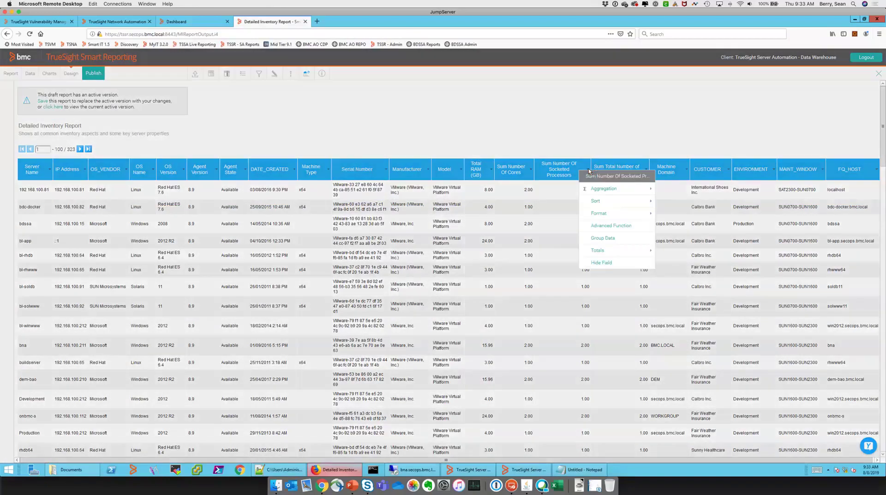
{"action": "mouse_move", "coordinate": [608, 215]}
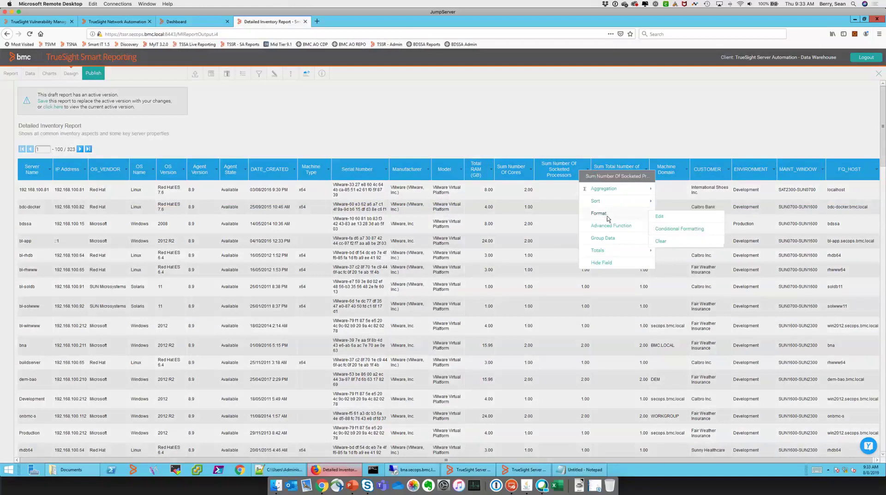
Change the socketed processors display name to SOCKET_PROC and the cores display name to NUM_CORES
{"action": "left_click", "coordinate": [658, 216]}
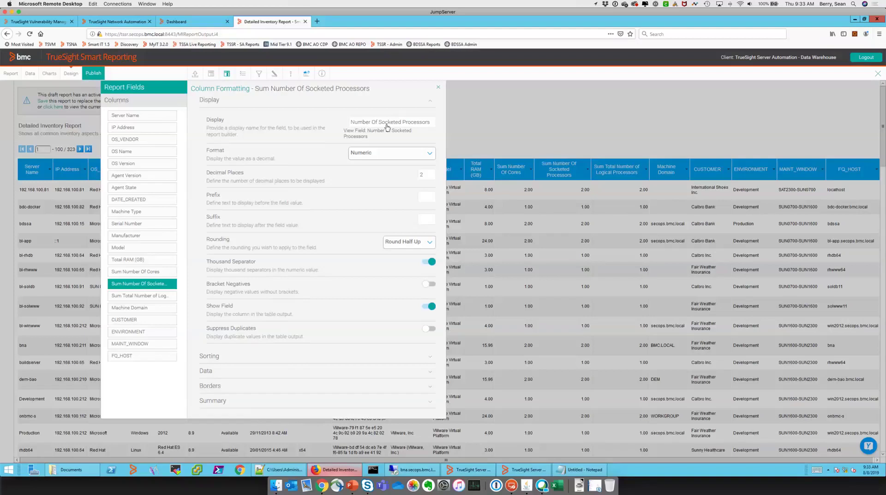
{"action": "triple_click", "coordinate": [418, 122]}
{"action": "type", "text": "SOCKET_PROC"}
{"action": "left_click", "coordinate": [154, 273]}
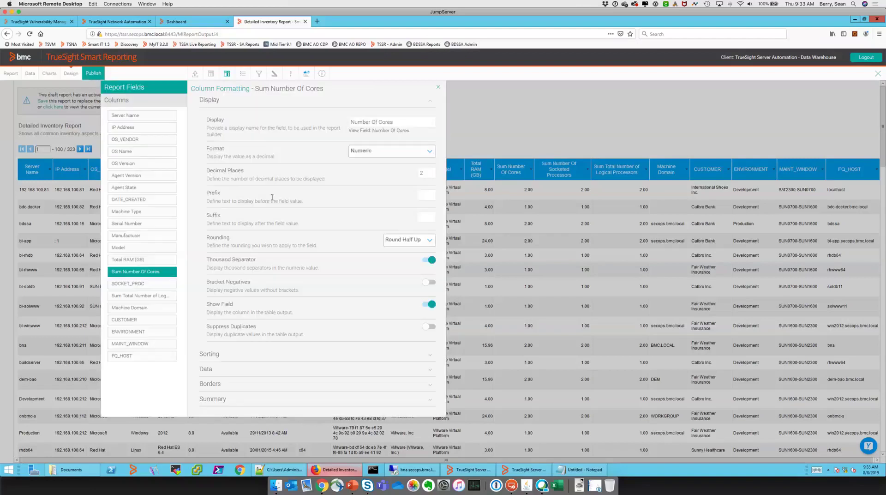
{"action": "triple_click", "coordinate": [374, 122]}
{"action": "type", "text": "SOCKET"}
{"action": "key", "text": "BackSpace"}
{"action": "key", "text": "BackSpace"}
{"action": "key", "text": "BackSpace"}
{"action": "key", "text": "BackSpace"}
{"action": "key", "text": "BackSpace"}
{"action": "key", "text": "BackSpace"}
{"action": "type", "text": "NUM_CORES"}
{"action": "left_click", "coordinate": [439, 88]}
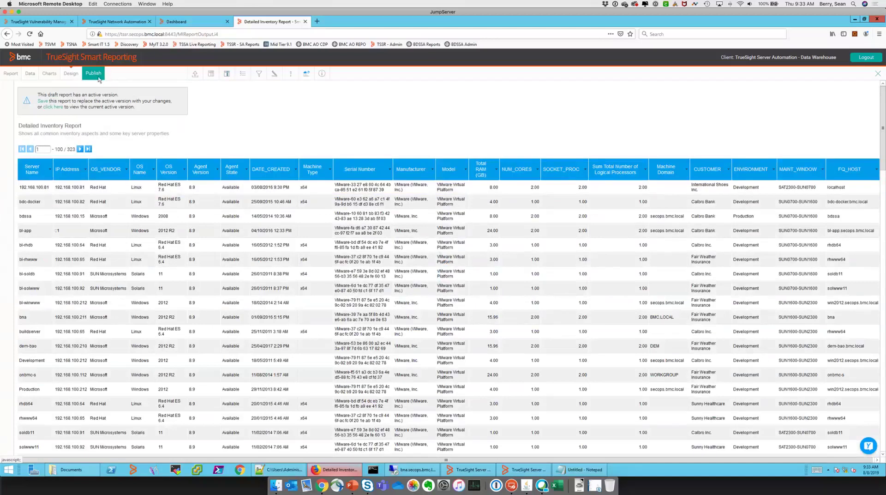
Save the draft so it replaces the Detailed Inventory Report's active version
{"action": "left_click", "coordinate": [43, 101]}
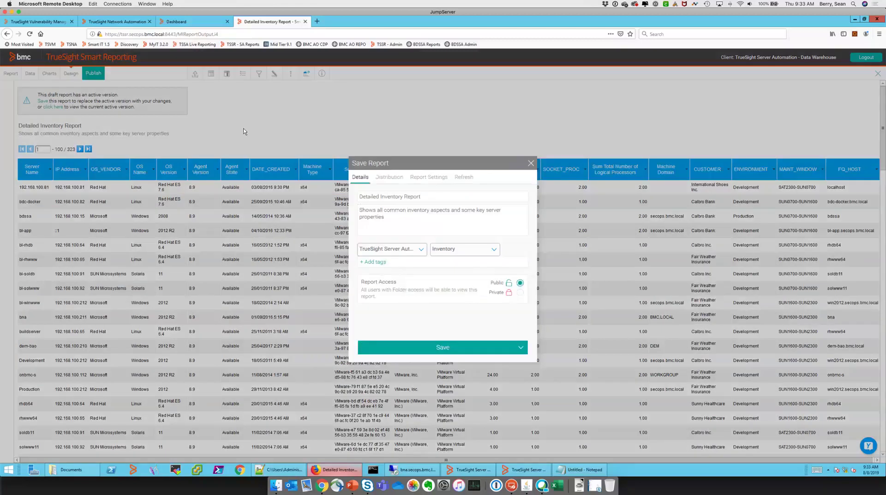
{"action": "left_click", "coordinate": [450, 346]}
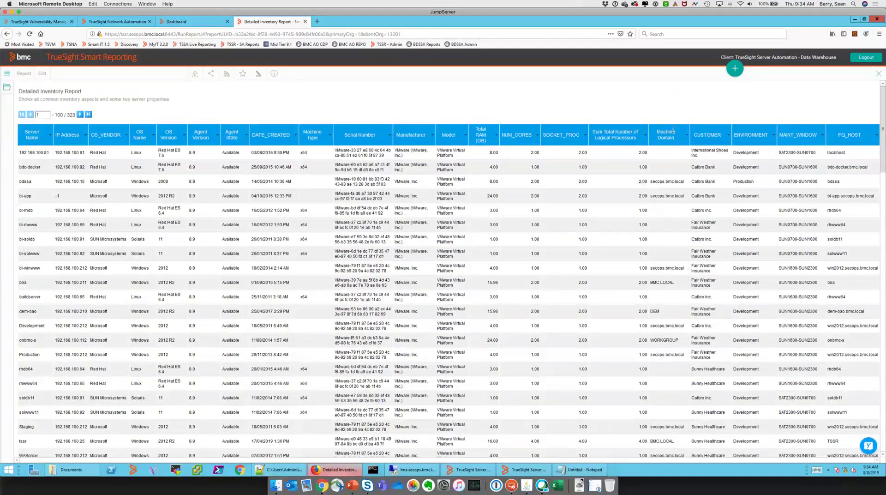
Review the server rows of the report, then start creating a new report
{"action": "left_click", "coordinate": [522, 190]}
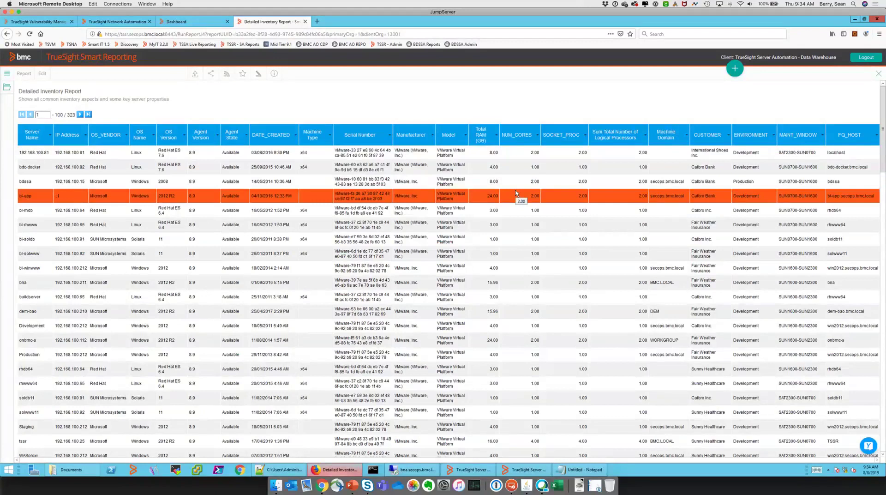
{"action": "key", "text": "Up"}
{"action": "key", "text": "Up"}
{"action": "key", "text": "Up"}
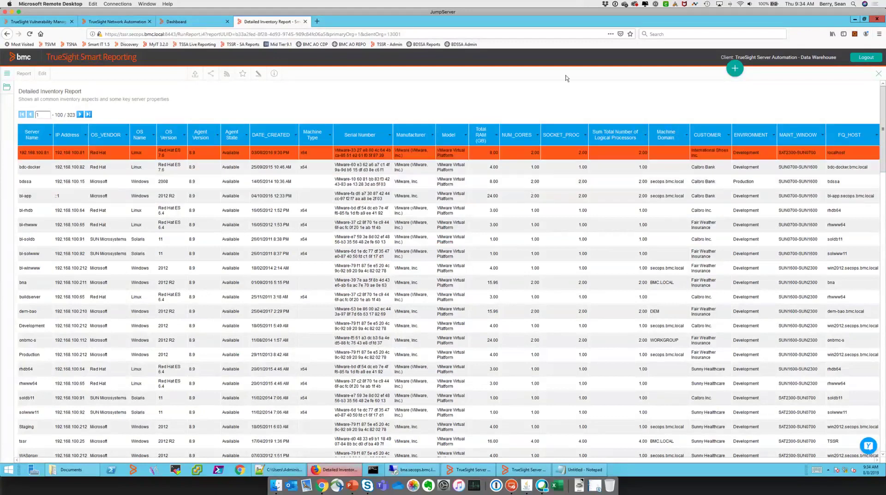
{"action": "left_click", "coordinate": [578, 93]}
{"action": "scroll", "coordinate": [778, 149], "scroll_direction": "down", "scroll_amount": 20}
{"action": "scroll", "coordinate": [775, 148], "scroll_direction": "down", "scroll_amount": 3}
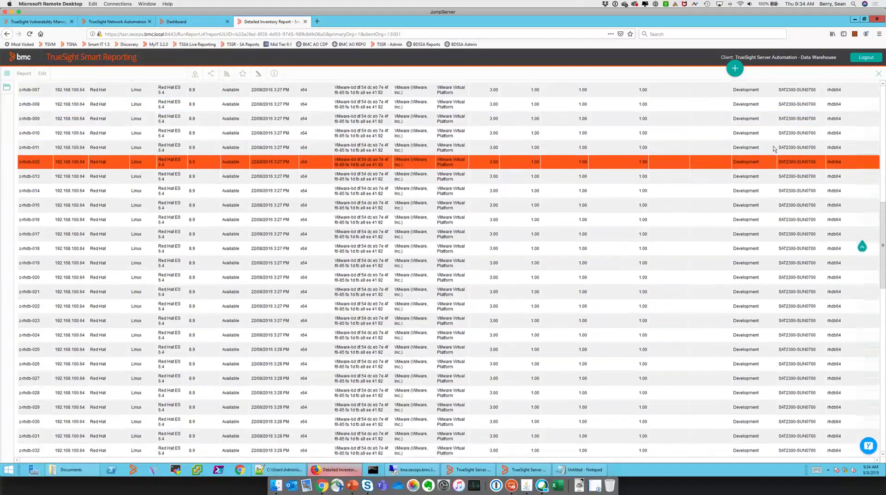
{"action": "scroll", "coordinate": [771, 148], "scroll_direction": "up", "scroll_amount": 20}
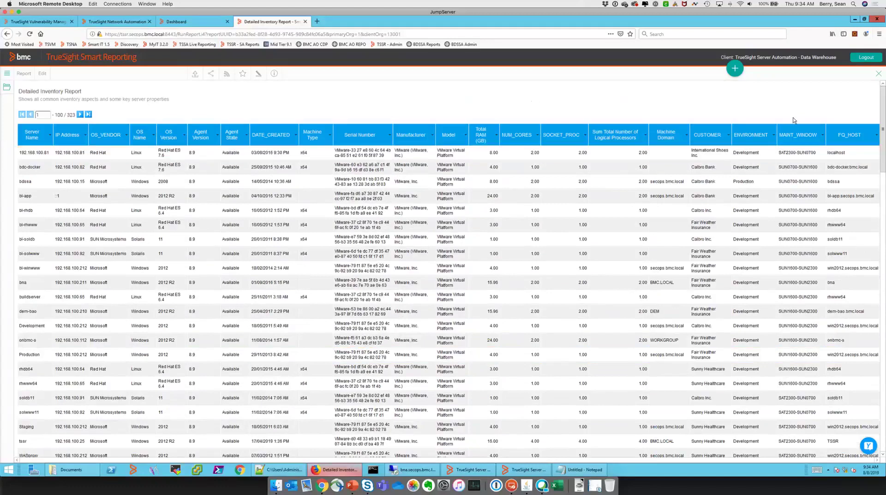
{"action": "left_click", "coordinate": [735, 69]}
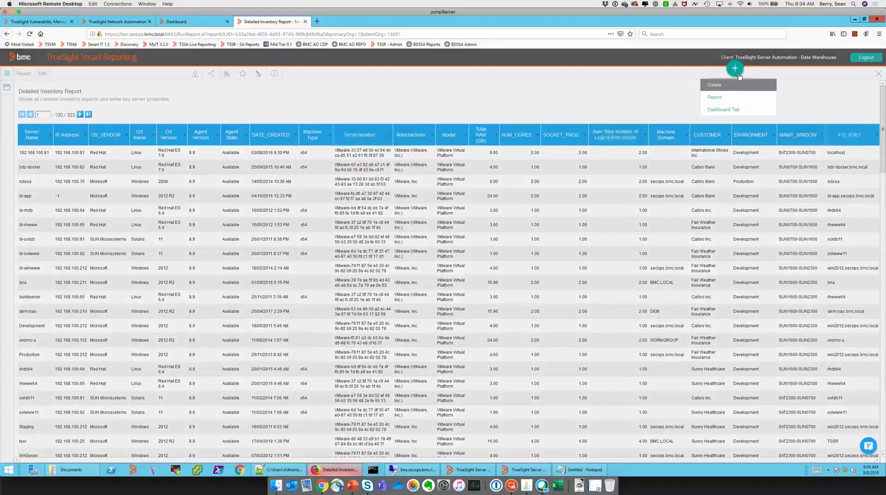
{"action": "left_click", "coordinate": [724, 98]}
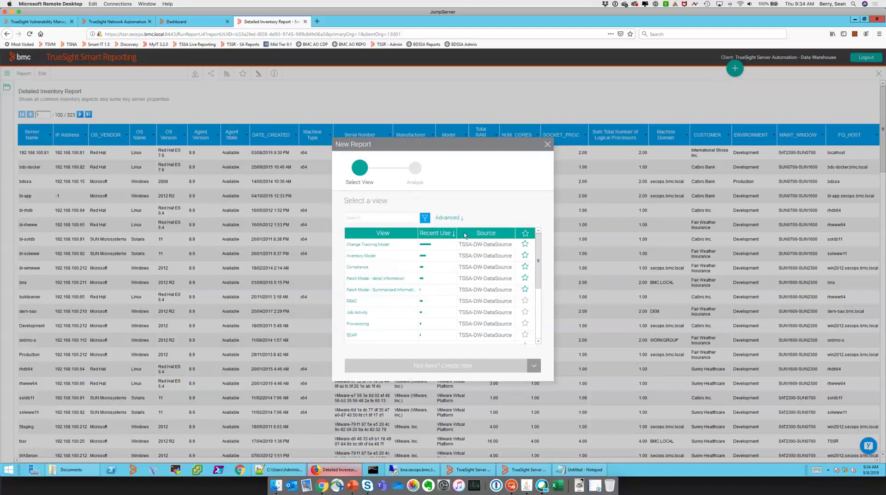
Switch to the presentation and advance to the Patch Compliance by Line of Business slide
{"action": "left_click", "coordinate": [494, 472]}
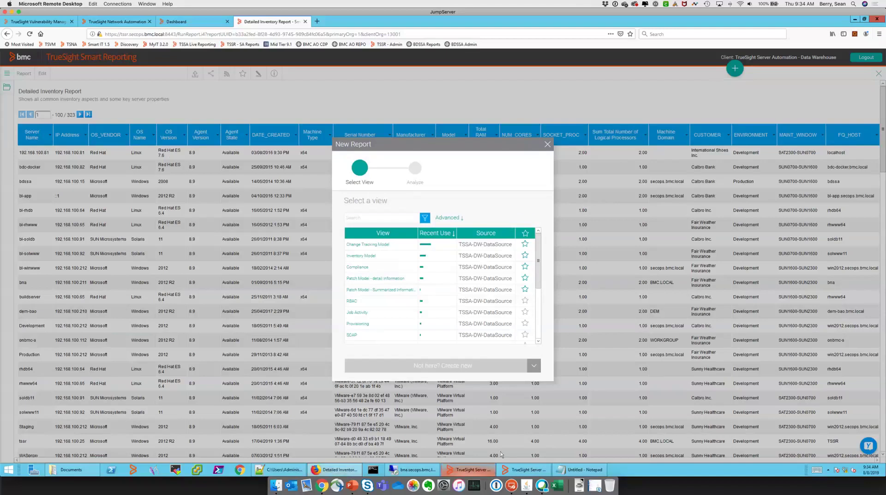
{"action": "key", "text": "super+Tab"}
{"action": "key", "text": "super+Tab"}
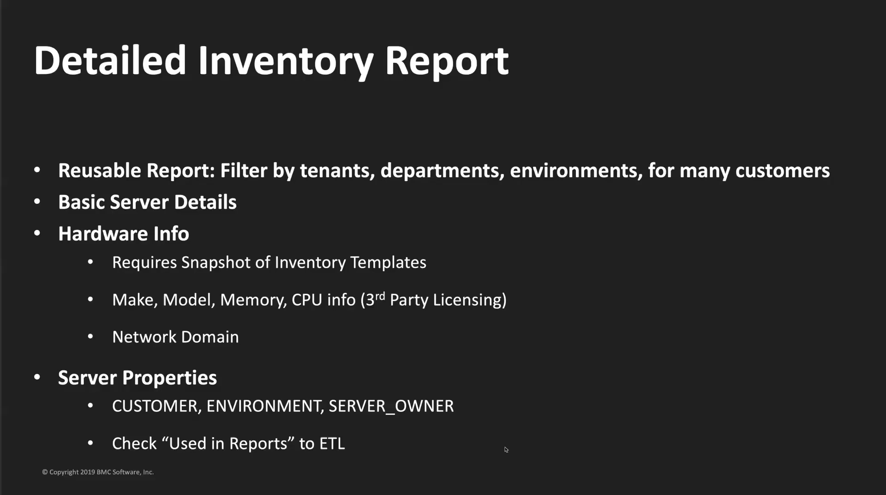
{"action": "key", "text": "Right"}
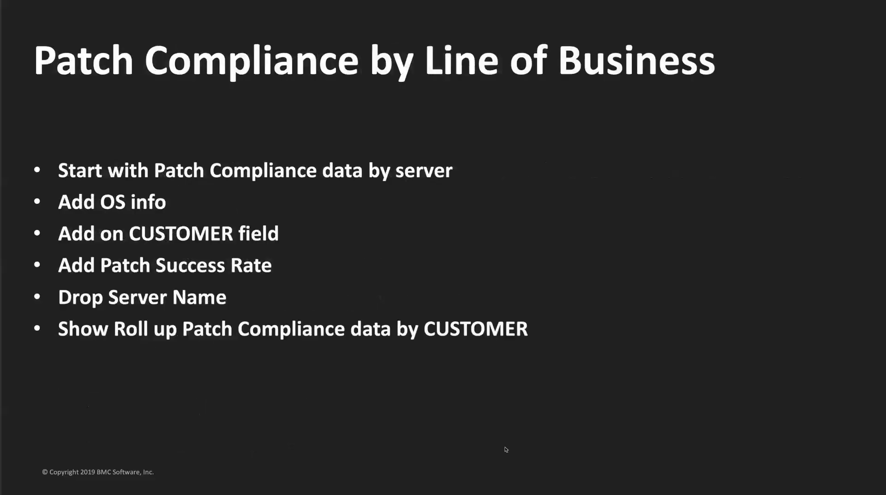
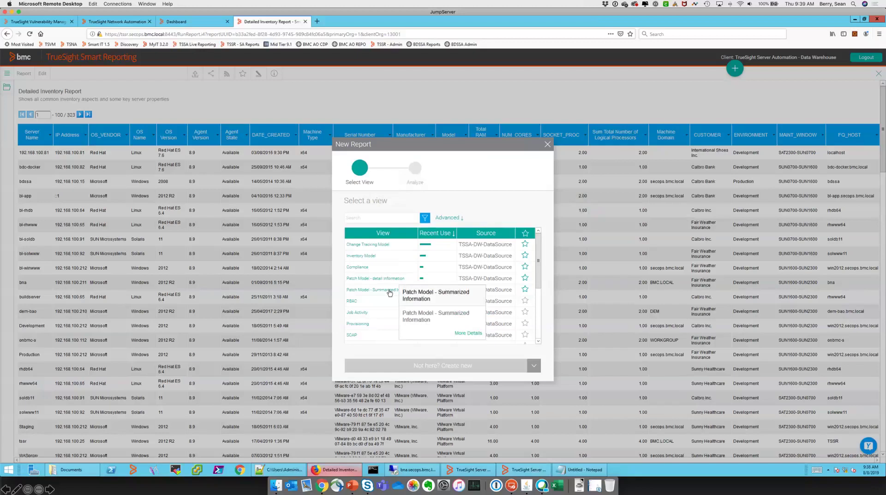
Base a new draft on Patch Model - Summarized Information and expand the Patch Server fields
{"action": "left_click", "coordinate": [389, 292]}
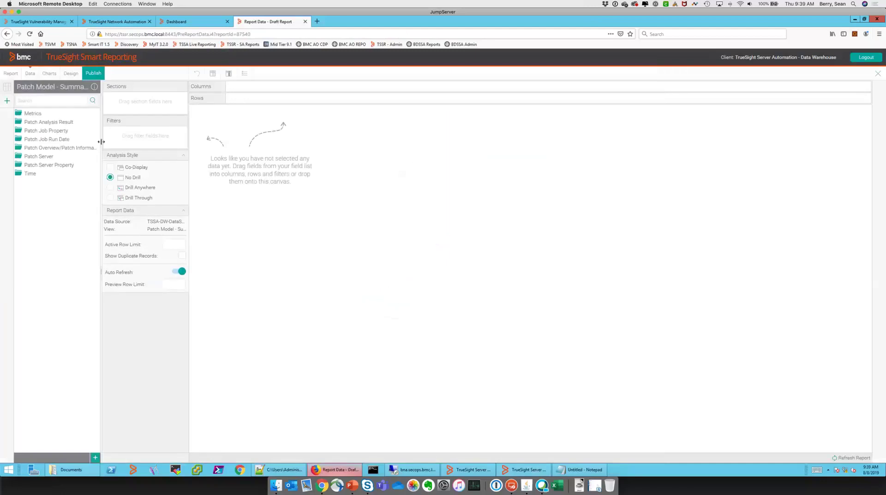
{"action": "left_click_drag", "start_coordinate": [182, 150], "coordinate": [182, 151]}
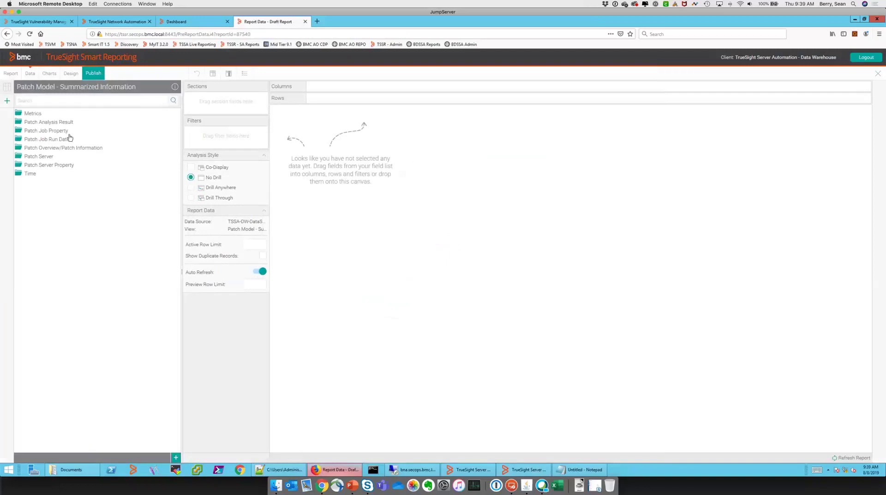
{"action": "left_click", "coordinate": [44, 157]}
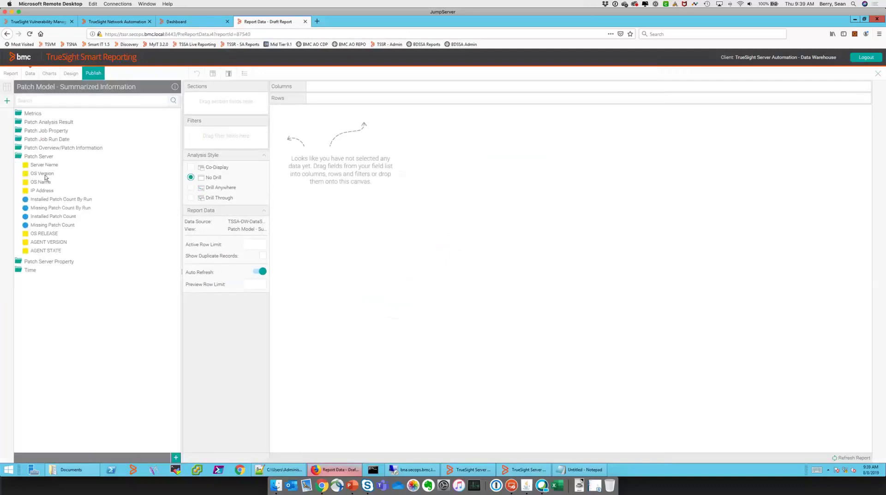
Add Server Name, OS Name, OS Version, Installed Patch Count and Missing Patch Count columns, OS Name before OS Version
{"action": "left_click_drag", "start_coordinate": [42, 164], "coordinate": [316, 198]}
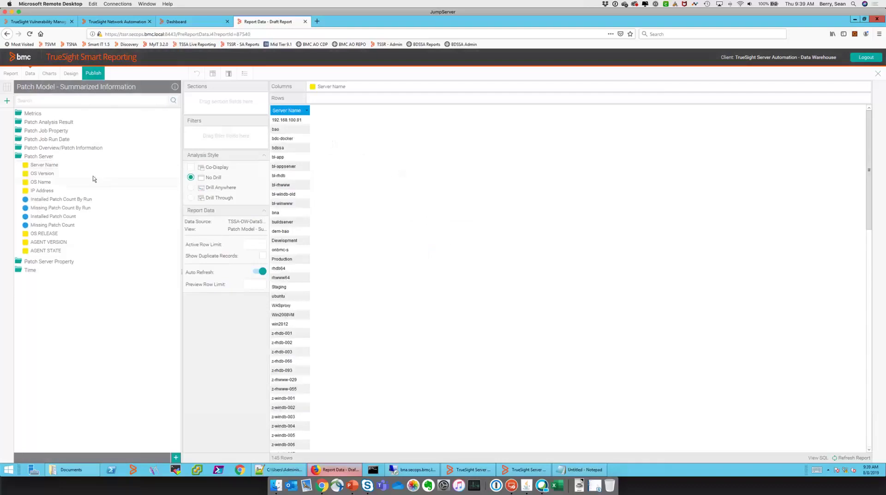
{"action": "left_click_drag", "start_coordinate": [57, 177], "coordinate": [308, 188]}
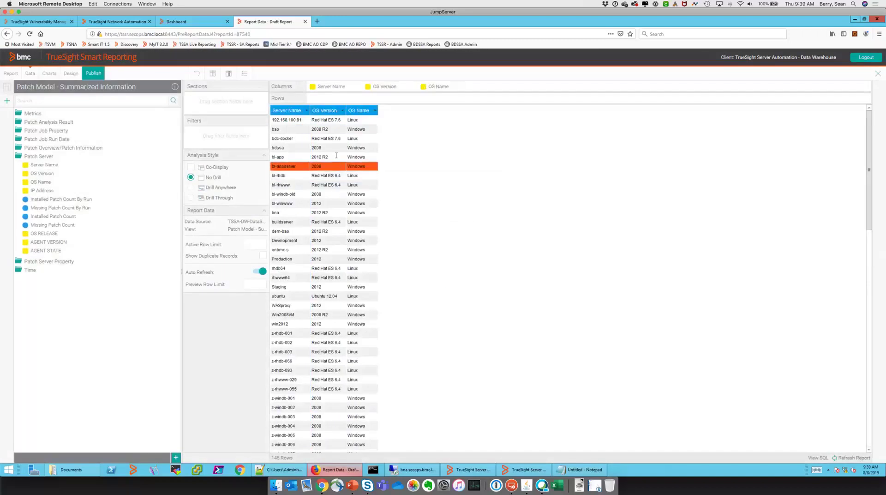
{"action": "left_click_drag", "start_coordinate": [365, 111], "coordinate": [311, 109]}
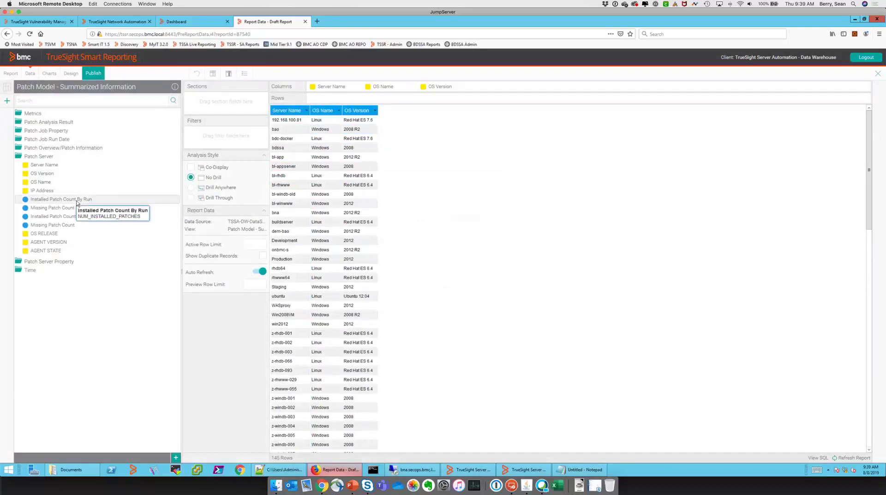
{"action": "left_click", "coordinate": [66, 225], "text": "ctrl"}
{"action": "left_click_drag", "start_coordinate": [66, 225], "coordinate": [414, 252]}
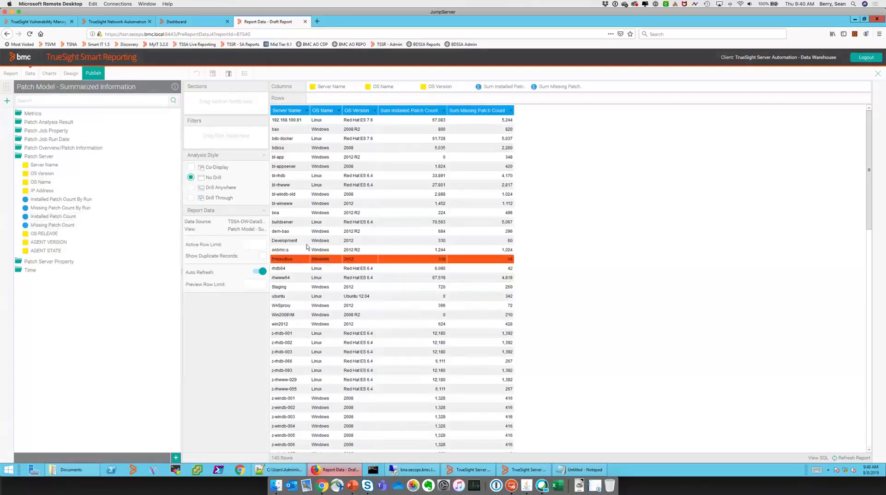
Set both patch count columns to no aggregation and move Missing Patch Count before Installed Patch Count
{"action": "left_click", "coordinate": [444, 112]}
{"action": "mouse_move", "coordinate": [461, 129]}
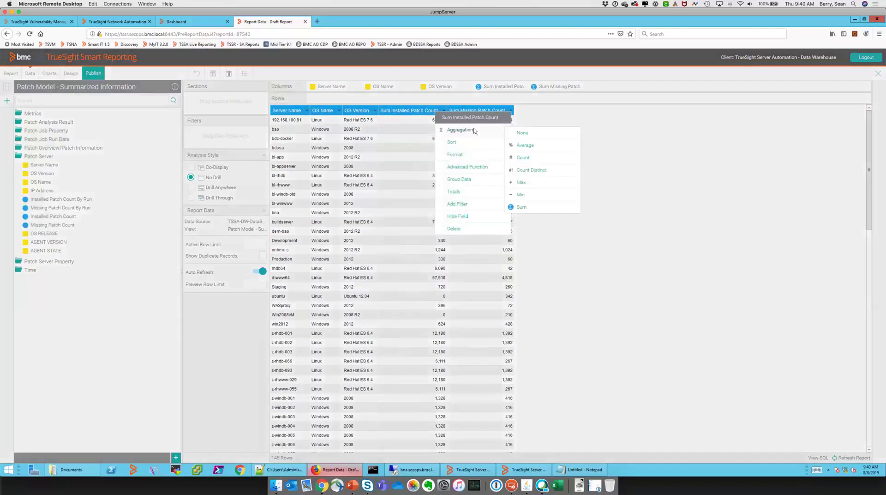
{"action": "left_click", "coordinate": [523, 133]}
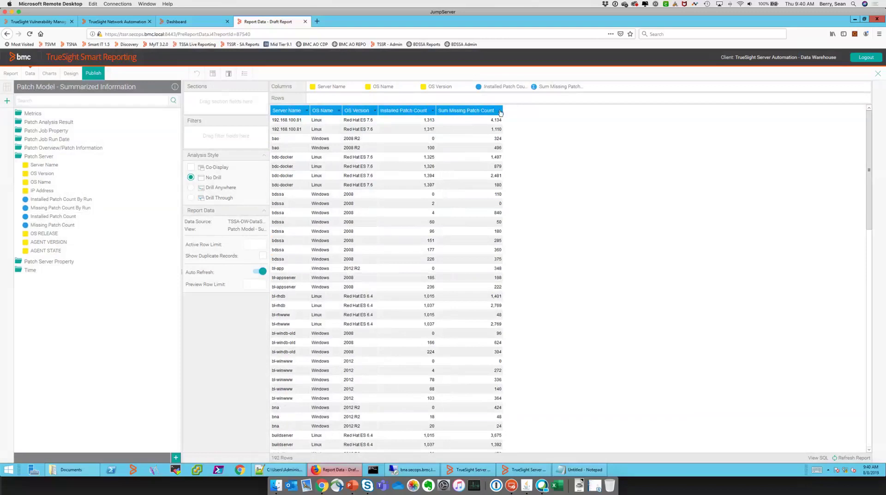
{"action": "left_click", "coordinate": [500, 111]}
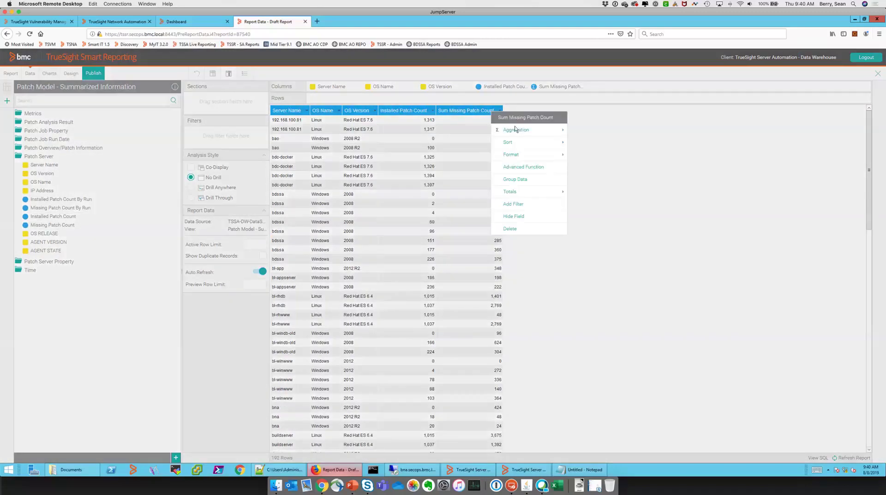
{"action": "mouse_move", "coordinate": [515, 130]}
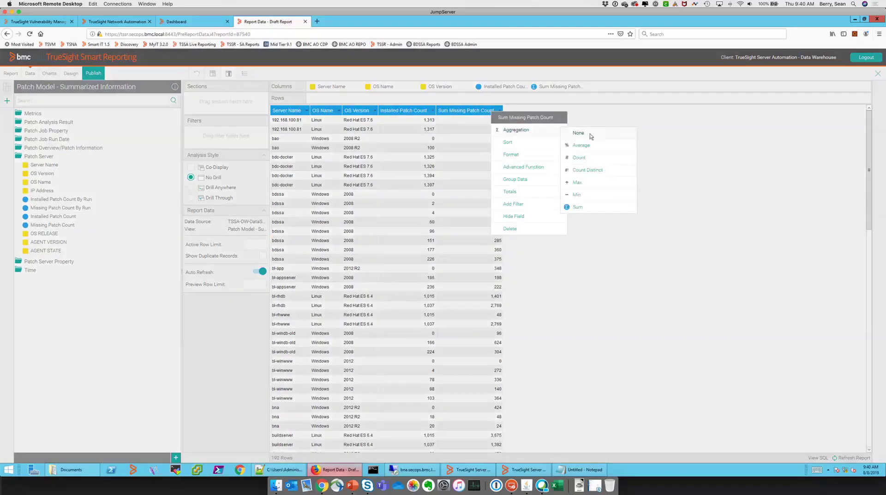
{"action": "left_click", "coordinate": [590, 135]}
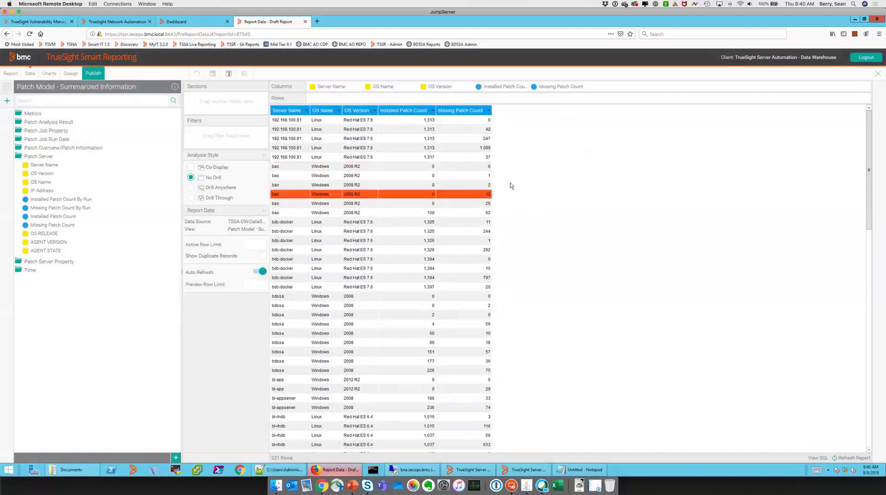
{"action": "left_click_drag", "start_coordinate": [460, 111], "coordinate": [393, 115]}
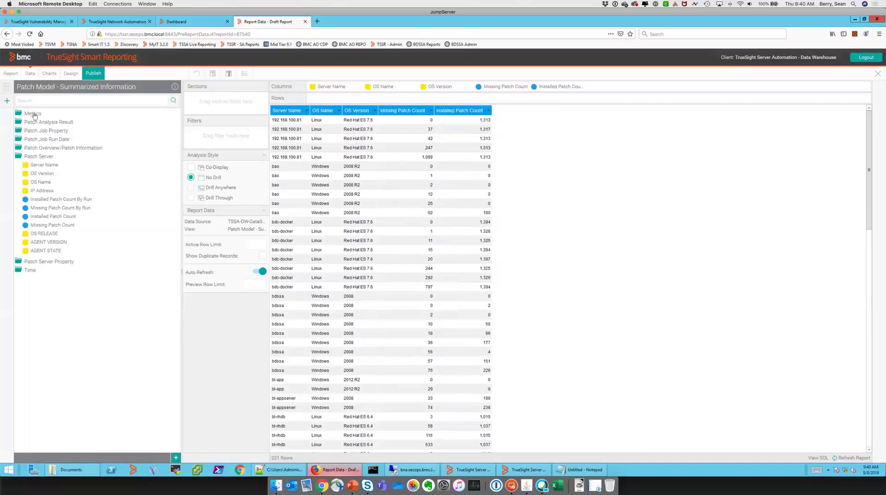
Add % Patch Compliance from Metrics as a column after Installed Patch Count
{"action": "left_click", "coordinate": [33, 114]}
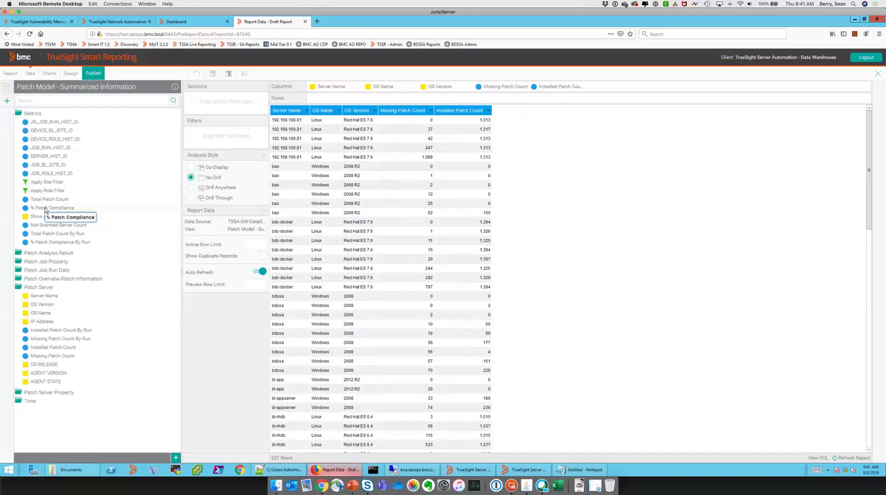
{"action": "left_click_drag", "start_coordinate": [45, 209], "coordinate": [512, 230]}
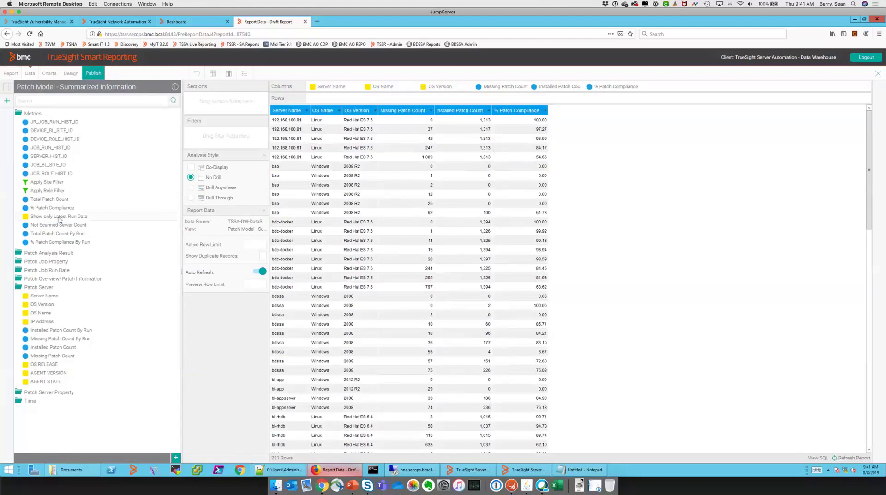
Review rows' missing patch counts, then add a Show only Latest Run Data filter from Metrics
{"action": "left_click", "coordinate": [461, 129]}
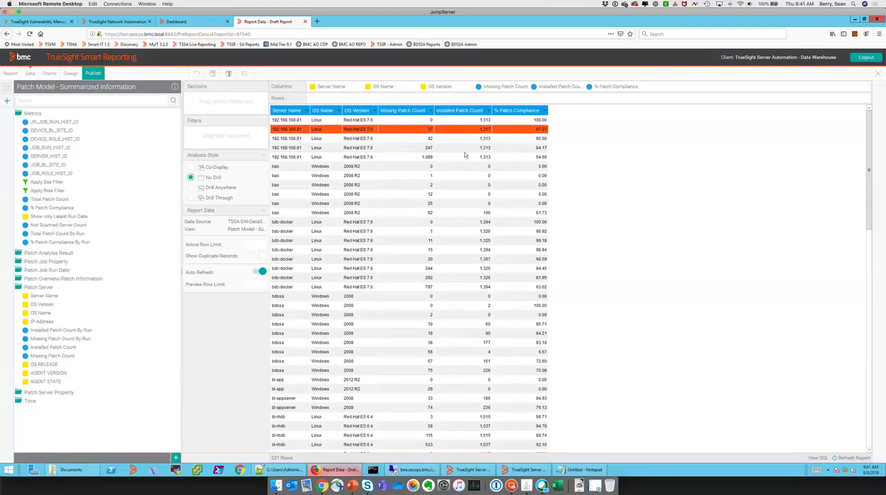
{"action": "left_click", "coordinate": [450, 122]}
{"action": "left_click", "coordinate": [286, 157]}
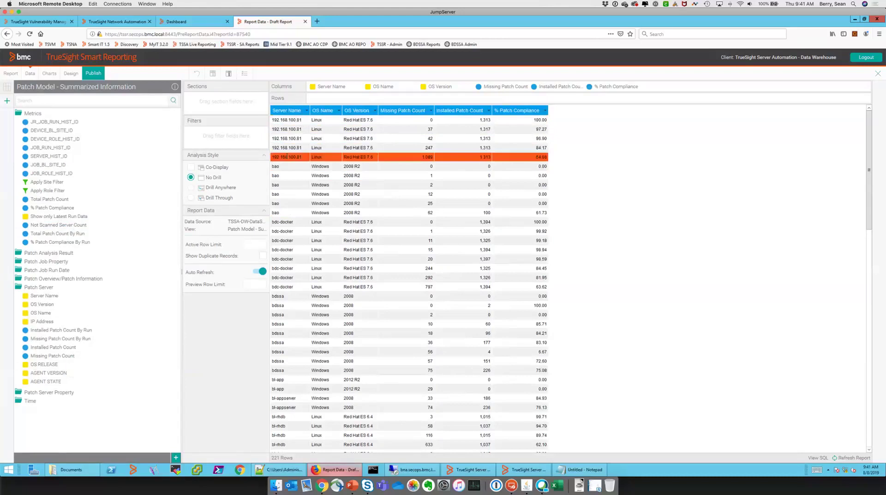
{"action": "left_click", "coordinate": [294, 120]}
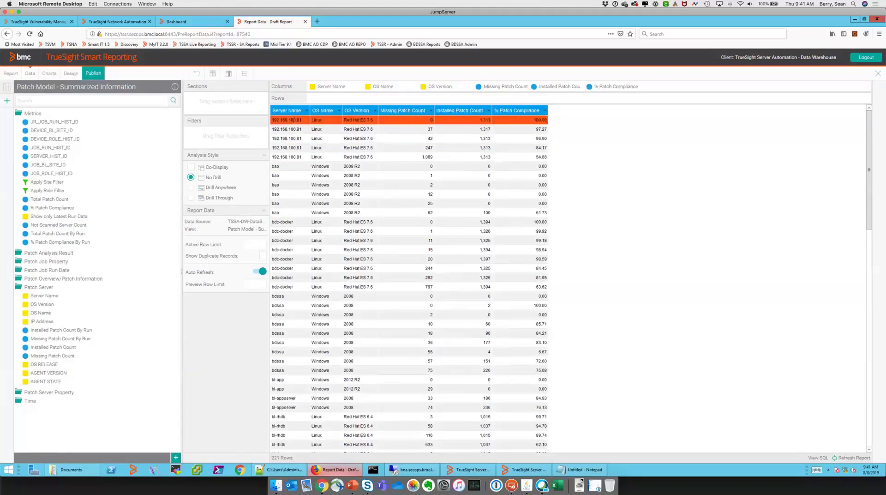
{"action": "left_click", "coordinate": [334, 148]}
{"action": "left_click", "coordinate": [415, 148]}
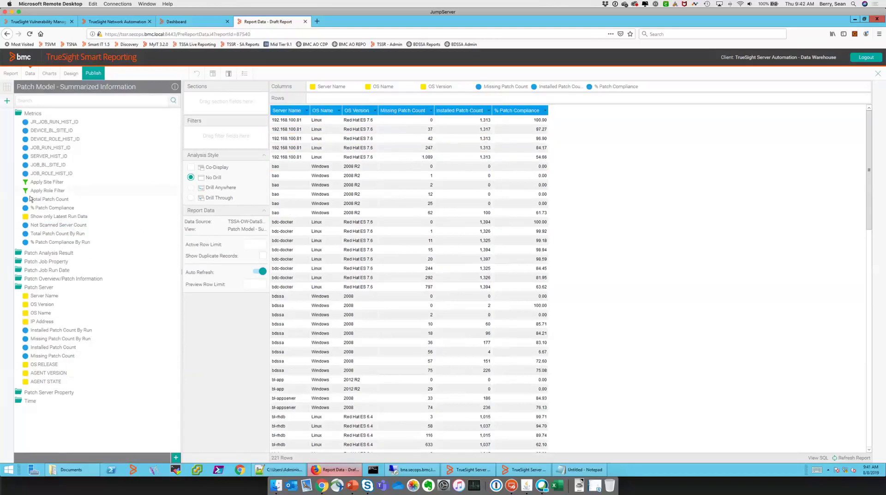
{"action": "left_click_drag", "start_coordinate": [50, 219], "coordinate": [236, 139]}
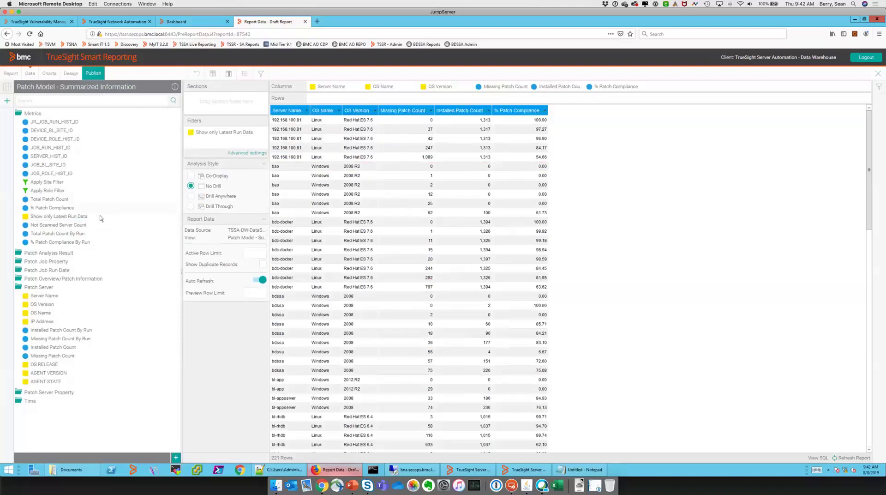
Add IS_LATEST_RUN from Patch Analysis Result as the last column, with aggregation set to None
{"action": "left_click", "coordinate": [64, 252]}
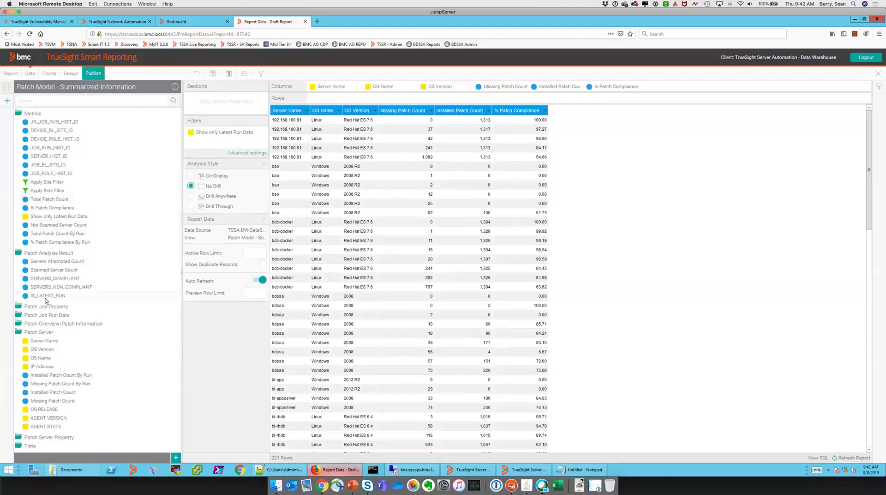
{"action": "left_click_drag", "start_coordinate": [80, 294], "coordinate": [234, 154]}
{"action": "left_click_drag", "start_coordinate": [229, 137], "coordinate": [568, 213]}
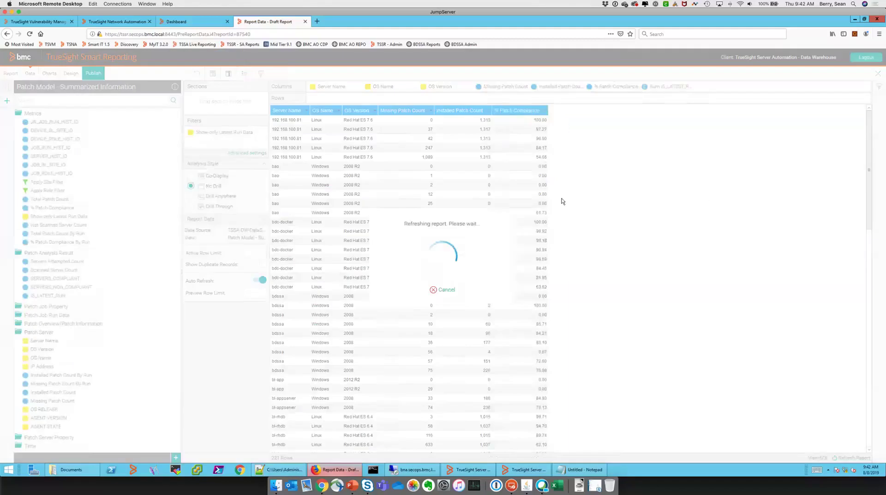
{"action": "left_click", "coordinate": [562, 196]}
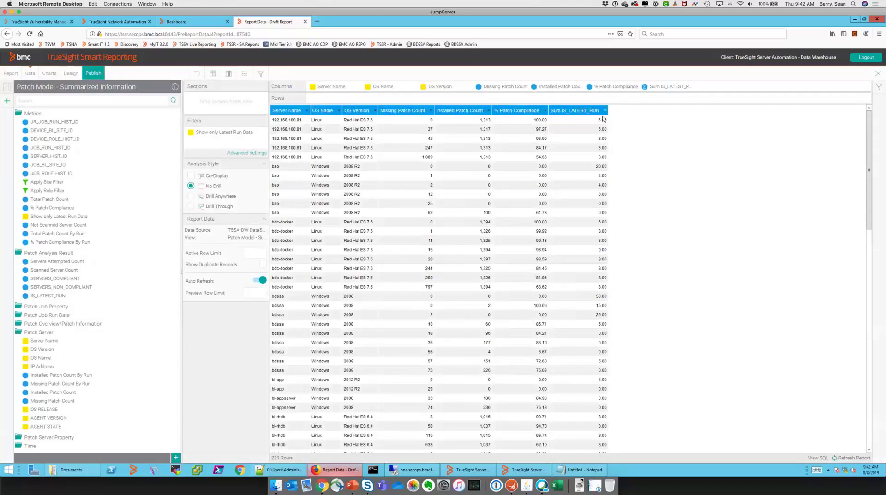
{"action": "left_click", "coordinate": [605, 110]}
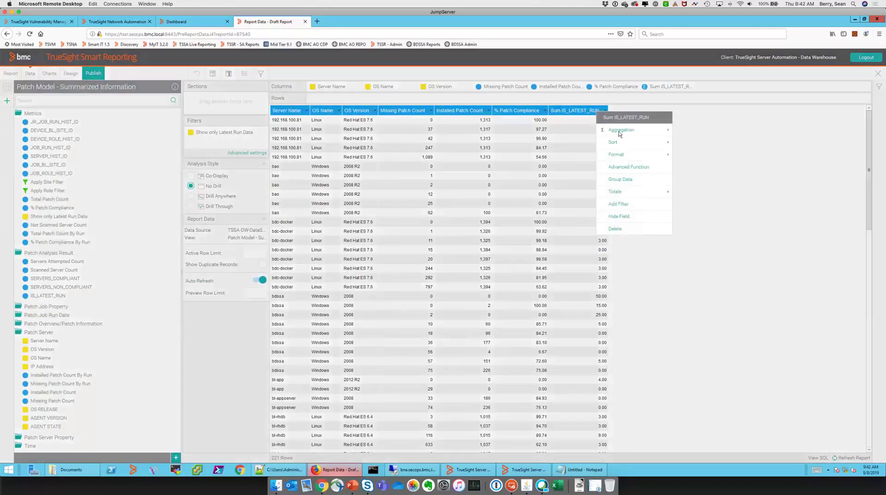
{"action": "mouse_move", "coordinate": [646, 131]}
{"action": "left_click", "coordinate": [660, 144]}
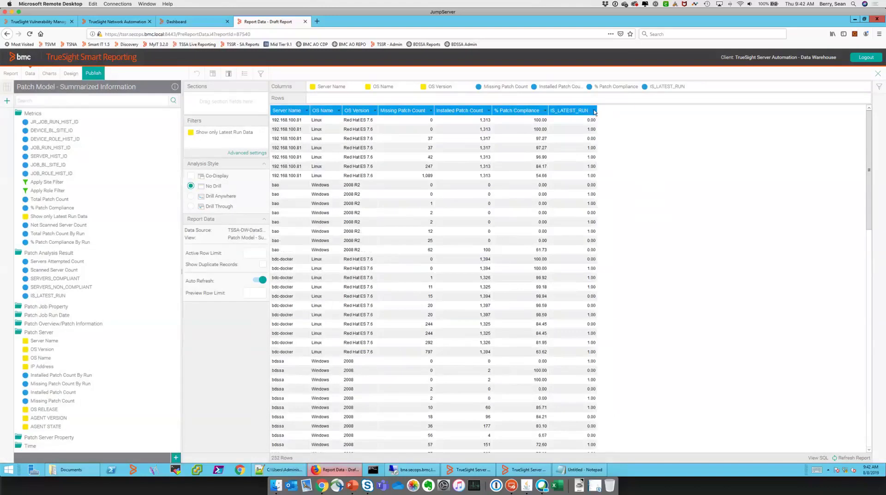
Add IS_LATEST_RUN as a report filter from its column header menu
{"action": "left_click", "coordinate": [594, 111]}
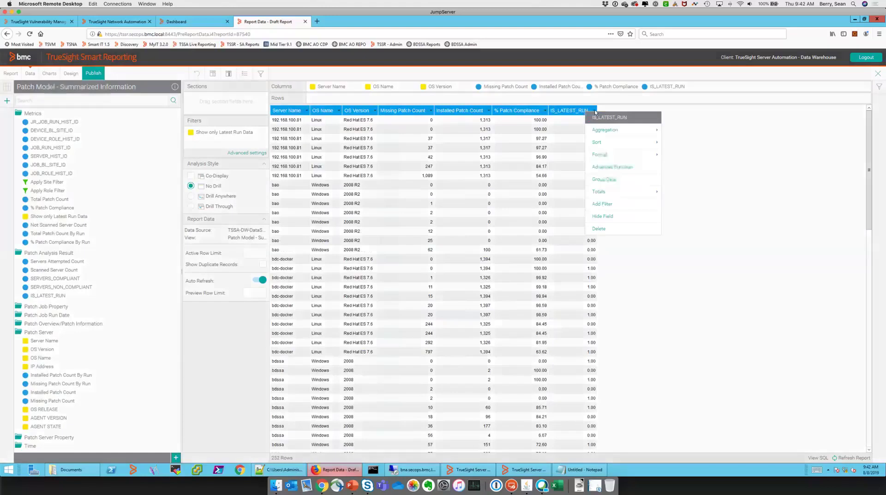
{"action": "mouse_move", "coordinate": [605, 155]}
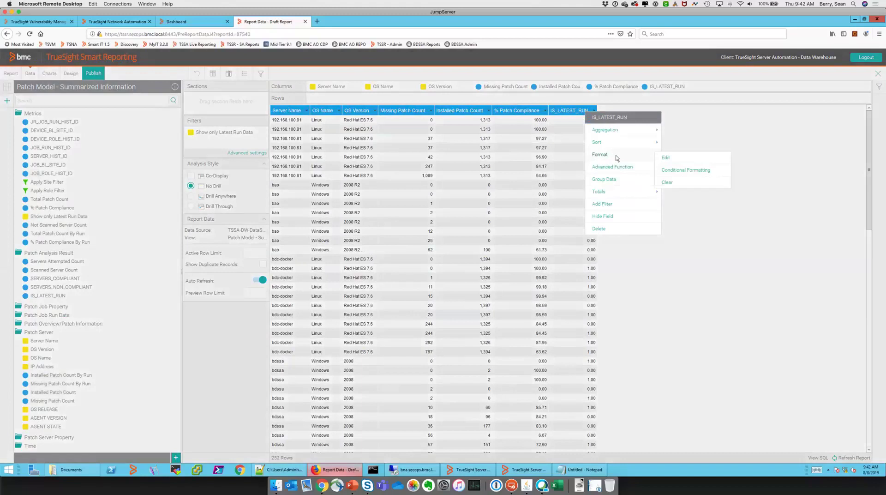
{"action": "left_click", "coordinate": [604, 205]}
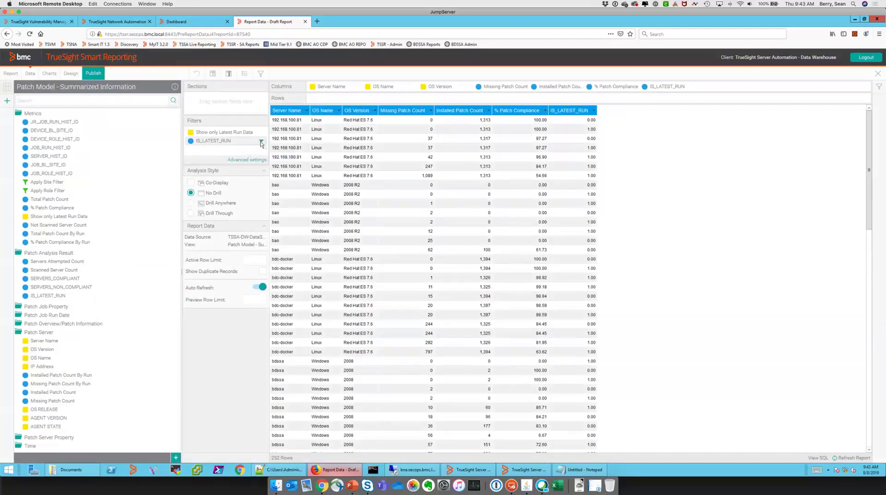
Set the IS_LATEST_RUN filter's comparison operator to Equal to
{"action": "left_click", "coordinate": [261, 142]}
{"action": "left_click", "coordinate": [261, 142]}
{"action": "left_click", "coordinate": [261, 142]}
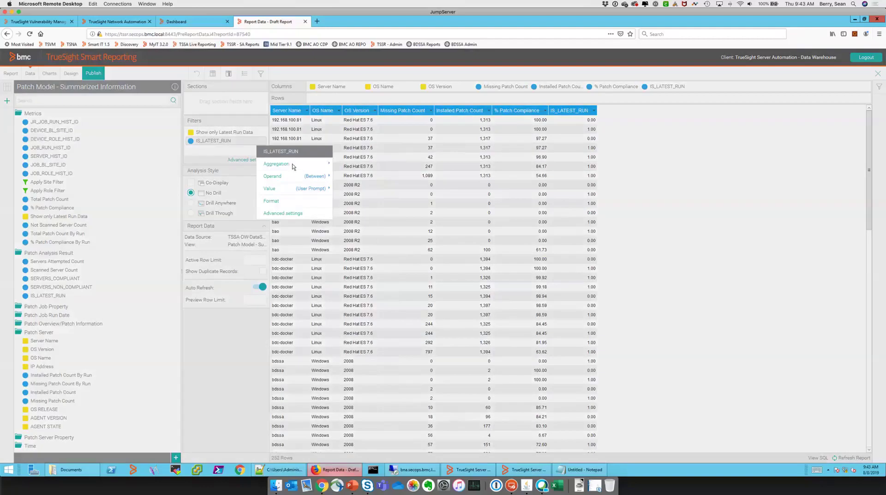
{"action": "left_click", "coordinate": [308, 177]}
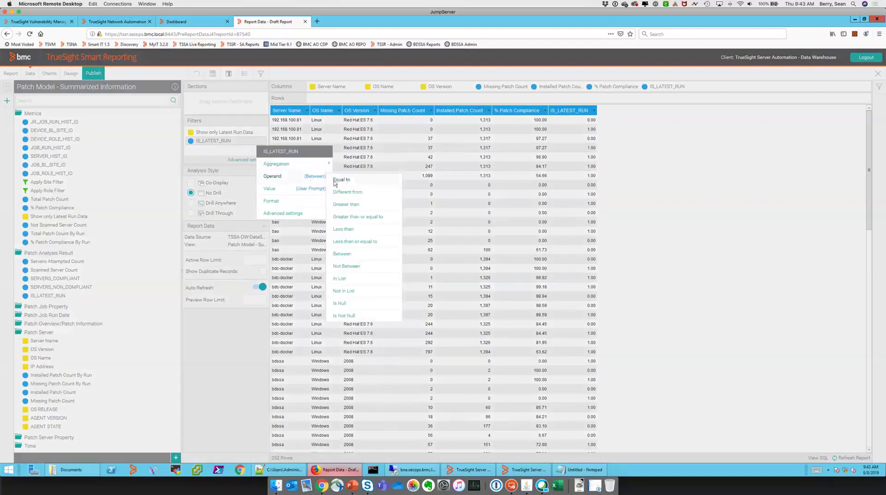
{"action": "left_click", "coordinate": [310, 183]}
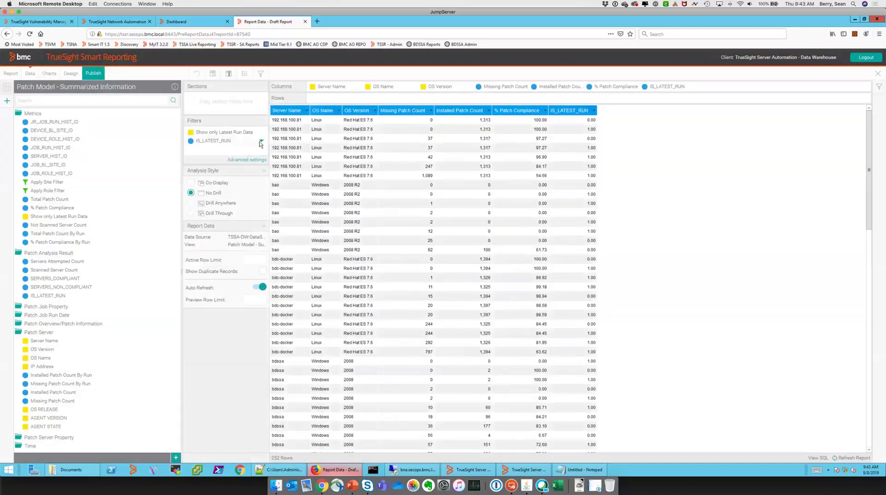
{"action": "left_click", "coordinate": [261, 142]}
{"action": "left_click", "coordinate": [289, 176]}
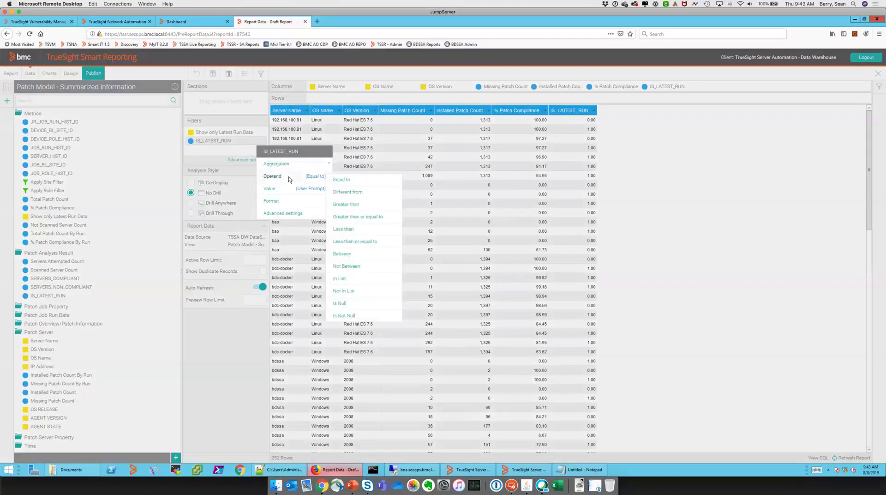
{"action": "left_click", "coordinate": [299, 190]}
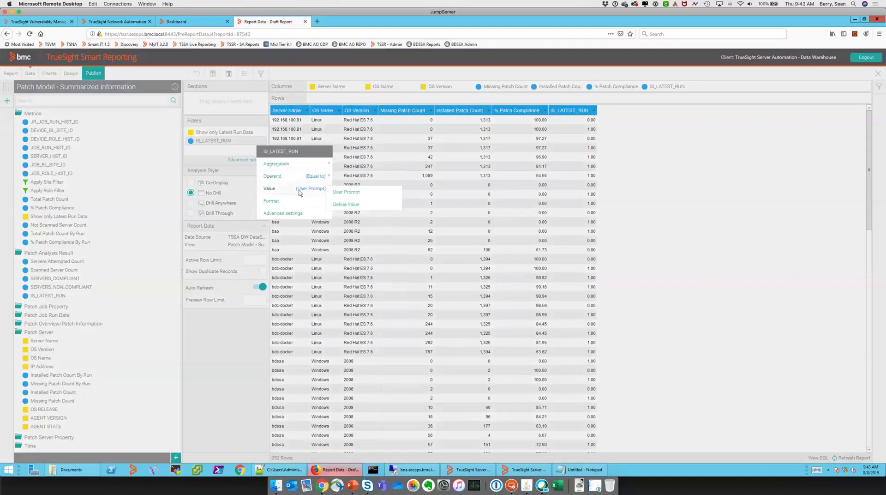
{"action": "left_click", "coordinate": [311, 194]}
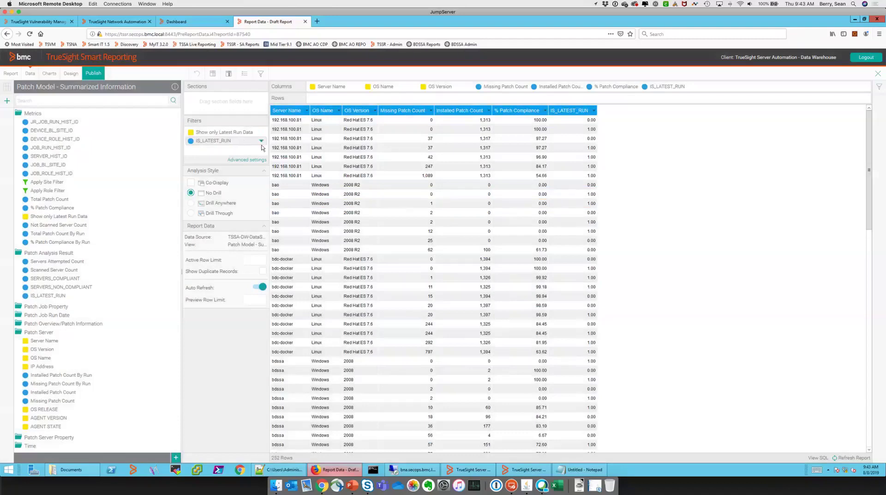
Give the IS_LATEST_RUN filter a defined value of 1 and submit it
{"action": "left_click", "coordinate": [262, 143]}
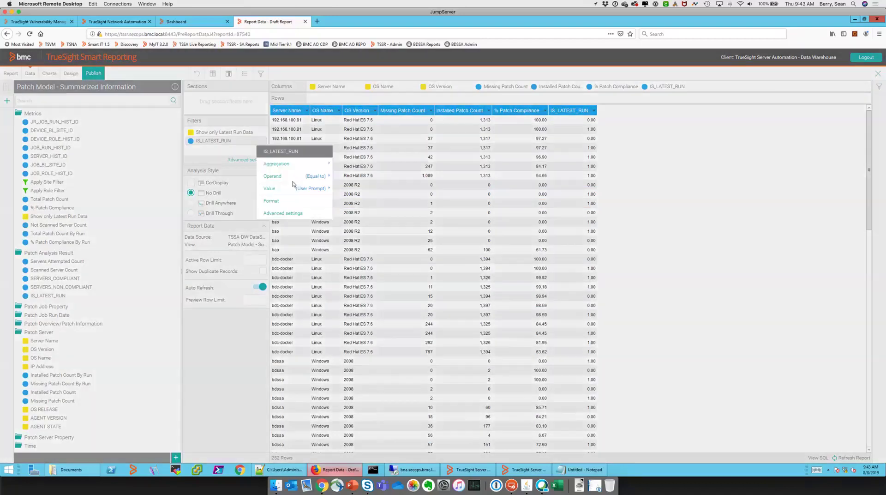
{"action": "mouse_move", "coordinate": [323, 190]}
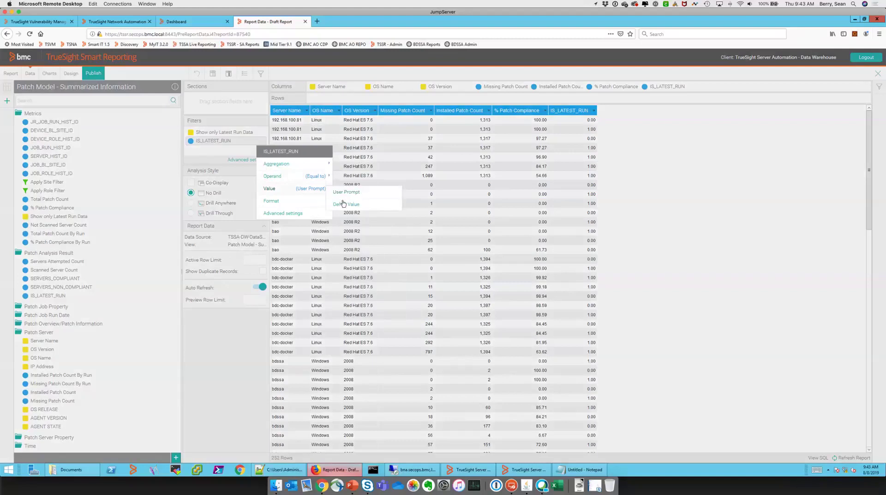
{"action": "left_click", "coordinate": [345, 204]}
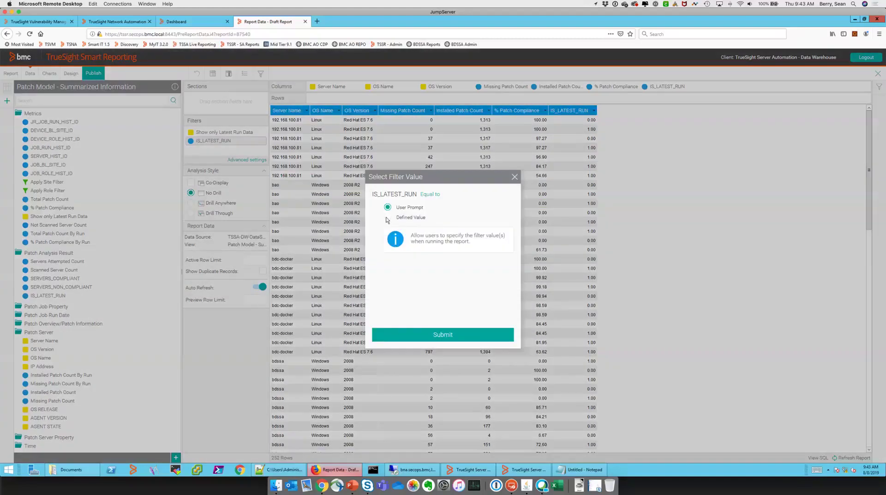
{"action": "left_click", "coordinate": [388, 219]}
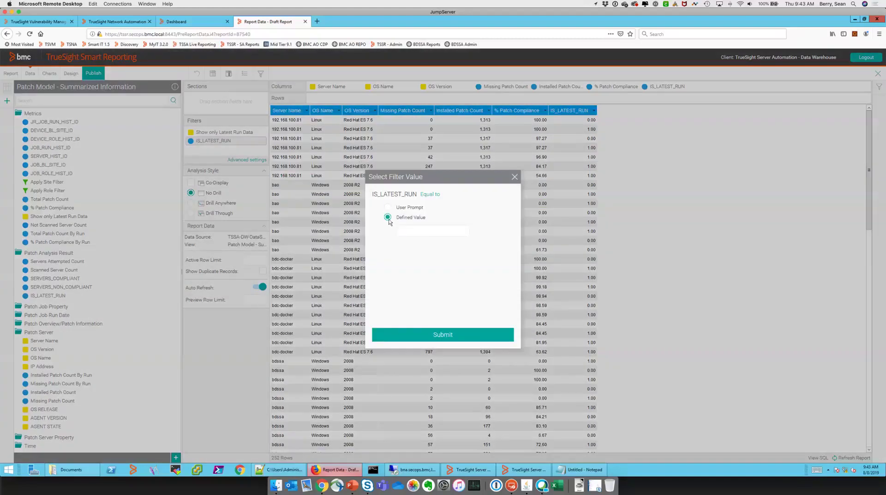
{"action": "type", "text": "1"}
{"action": "left_click", "coordinate": [443, 334]}
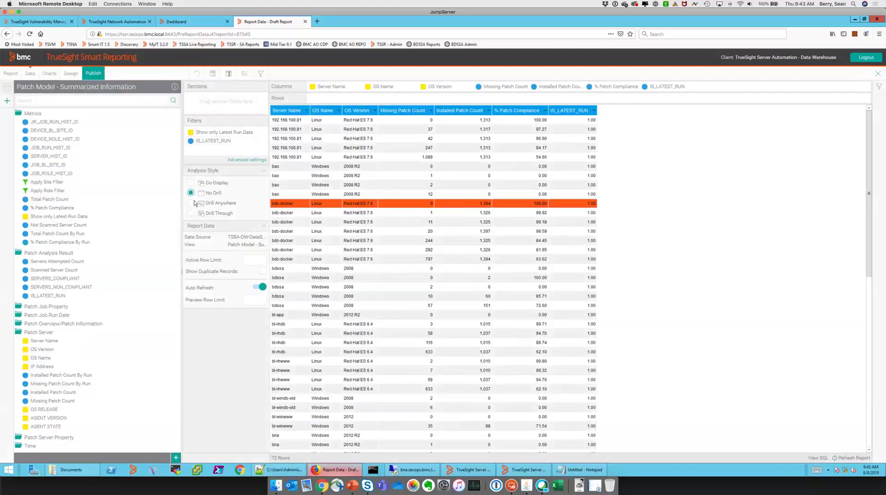
Delete the Missing Patch Count and Installed Patch Count columns from the table
{"action": "right_click", "coordinate": [465, 114]}
{"action": "left_click", "coordinate": [433, 113]}
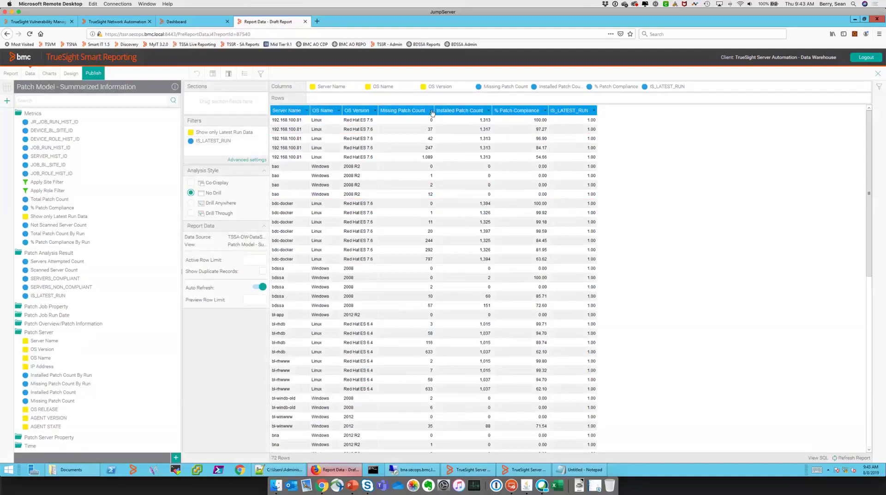
{"action": "left_click", "coordinate": [431, 112]}
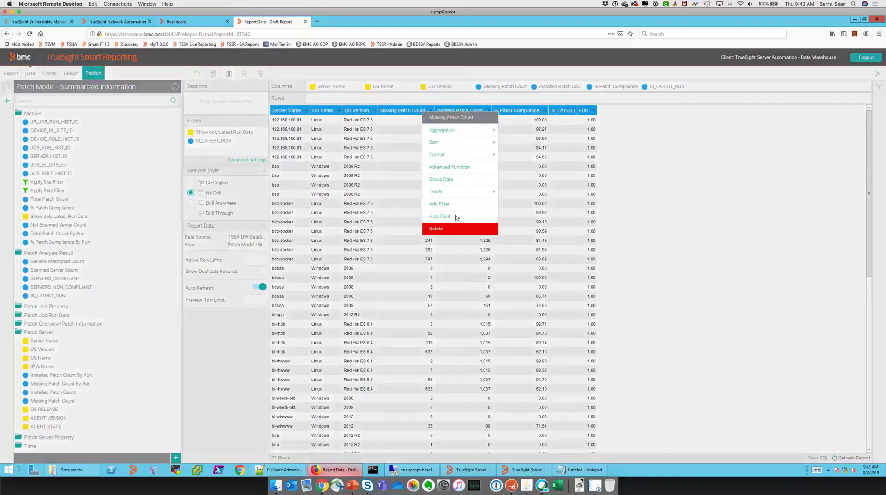
{"action": "left_click", "coordinate": [450, 229]}
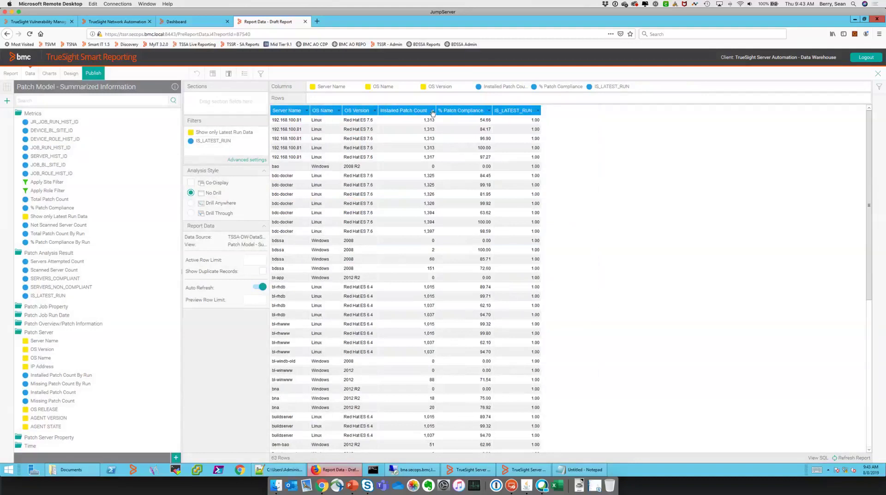
{"action": "left_click", "coordinate": [432, 111]}
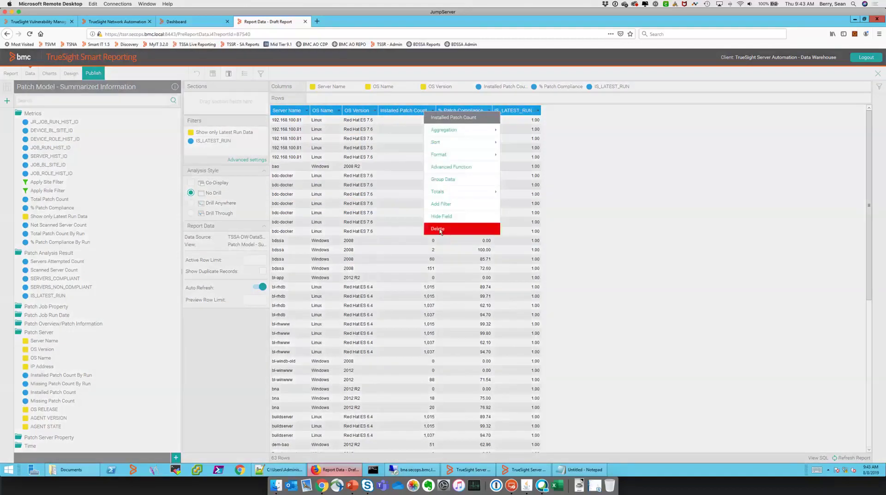
{"action": "left_click", "coordinate": [440, 229]}
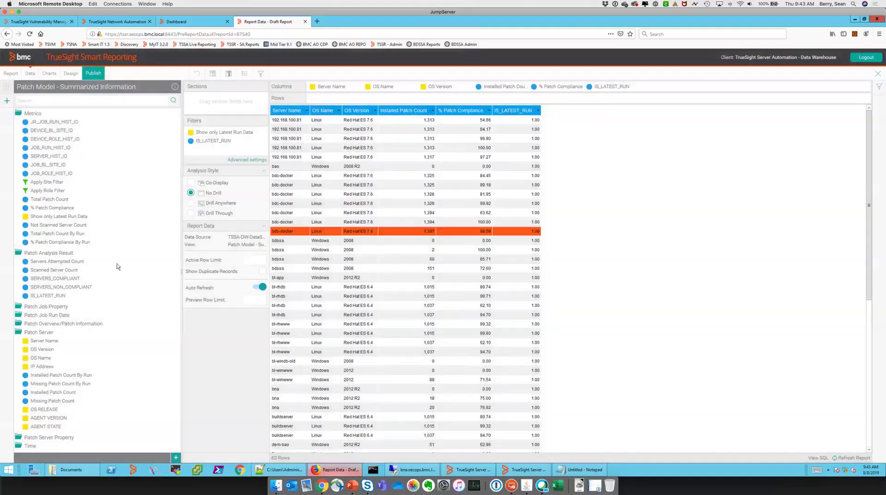
{"action": "left_click", "coordinate": [50, 437]}
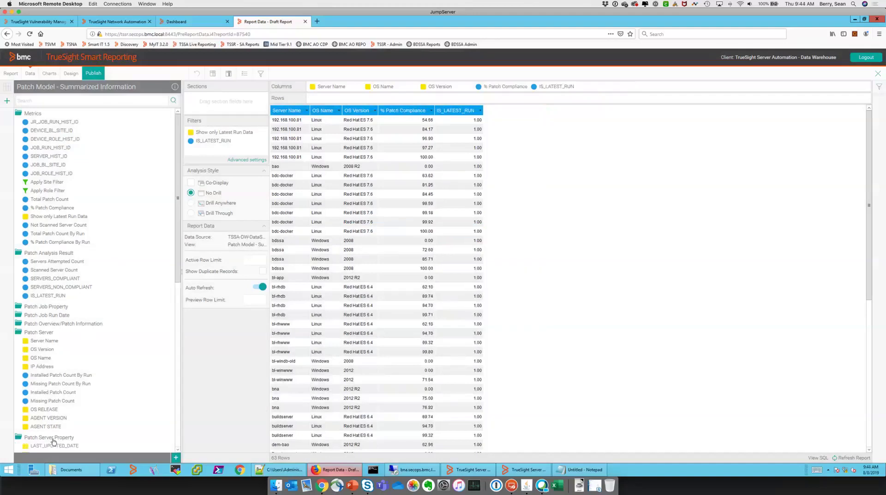
Drag CUSTOMER from Patch Server Property into the table as its leading column
{"action": "left_click", "coordinate": [179, 363]}
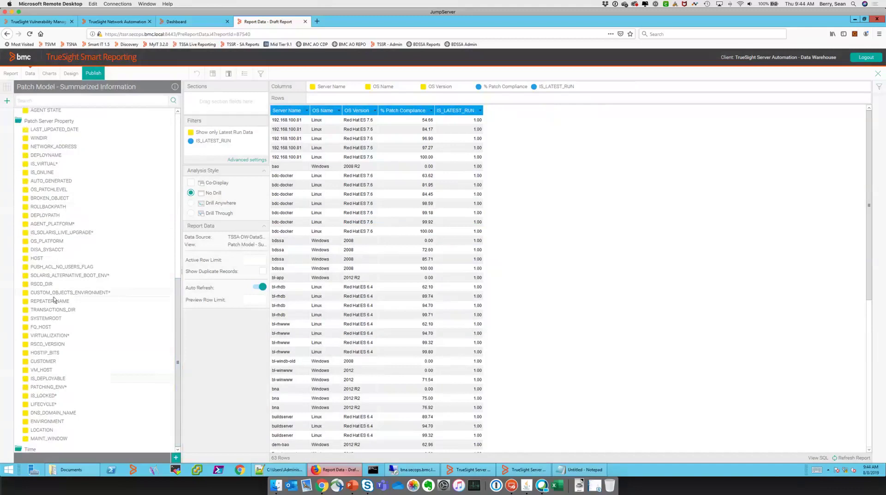
{"action": "left_click_drag", "start_coordinate": [50, 364], "coordinate": [278, 295]}
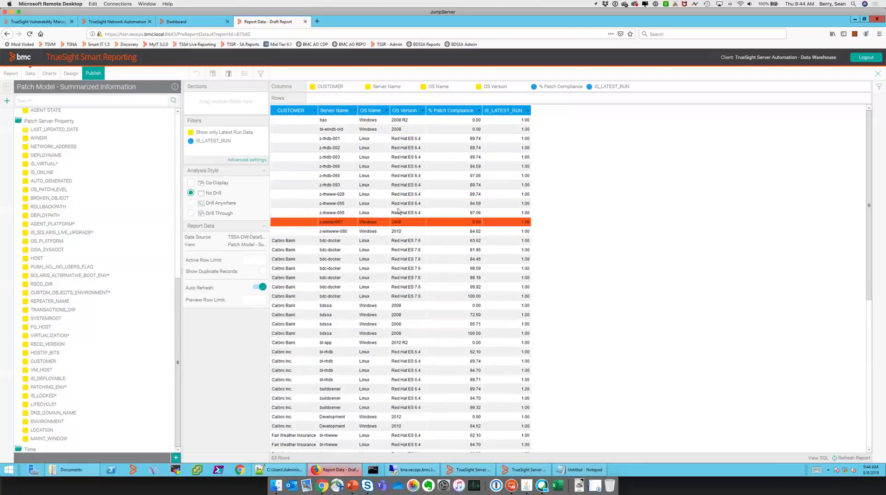
Delete the Server Name, IS_LATEST_RUN and OS Version columns from the table
{"action": "left_click", "coordinate": [355, 112]}
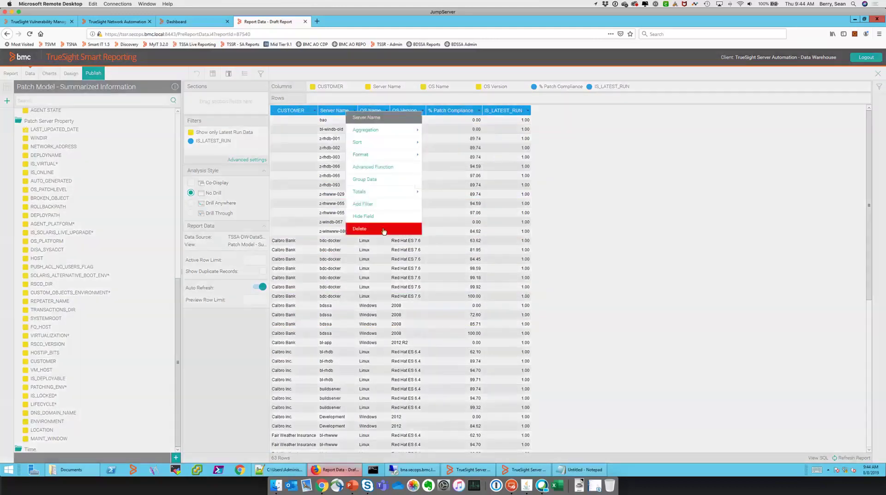
{"action": "left_click", "coordinate": [383, 229]}
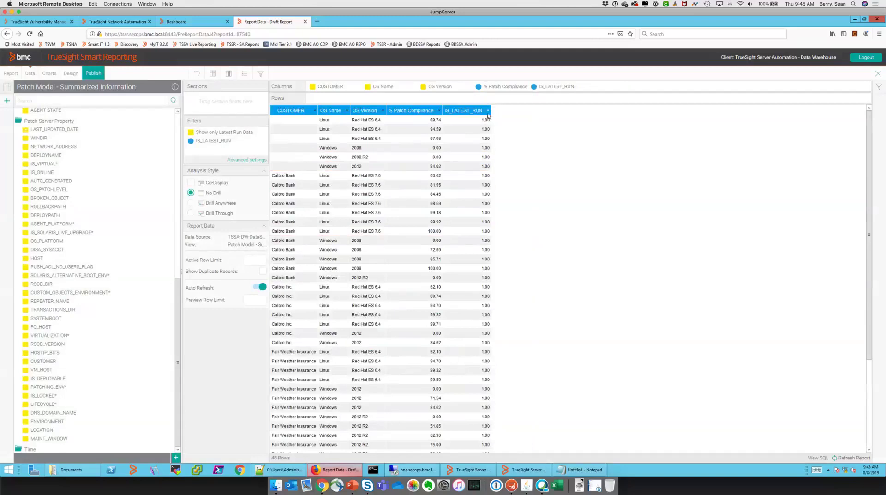
{"action": "left_click", "coordinate": [488, 116]}
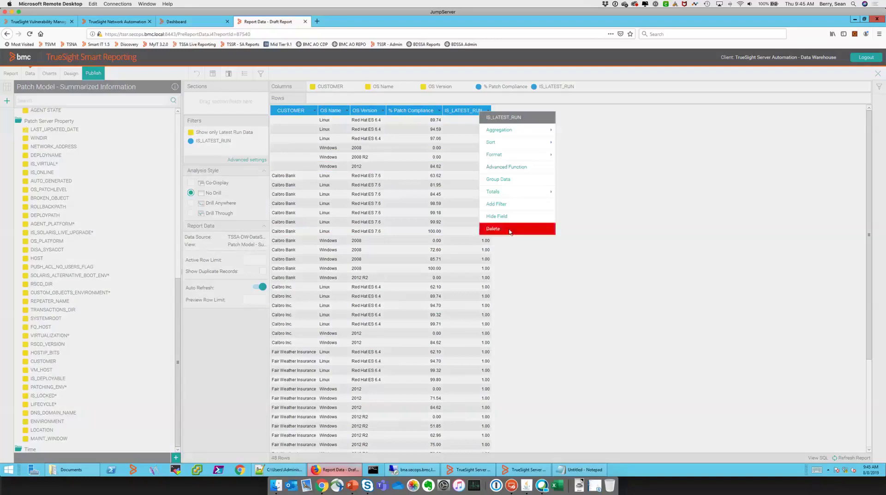
{"action": "left_click", "coordinate": [509, 230]}
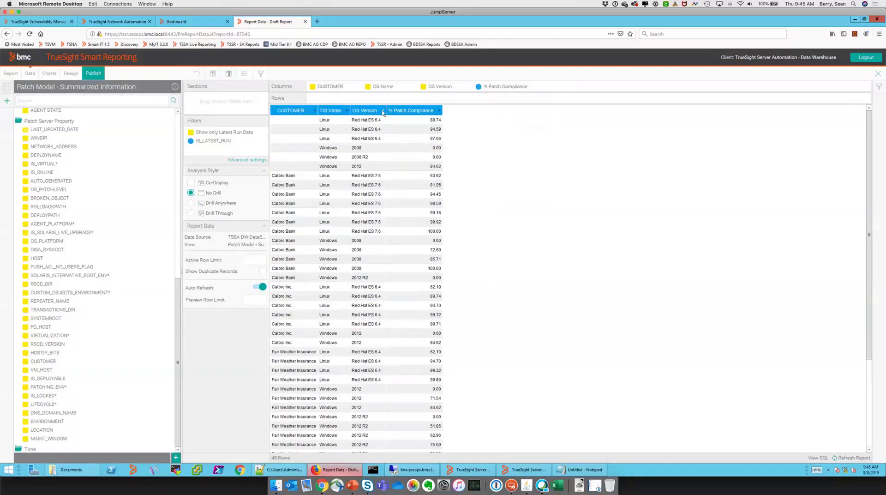
{"action": "left_click", "coordinate": [382, 112]}
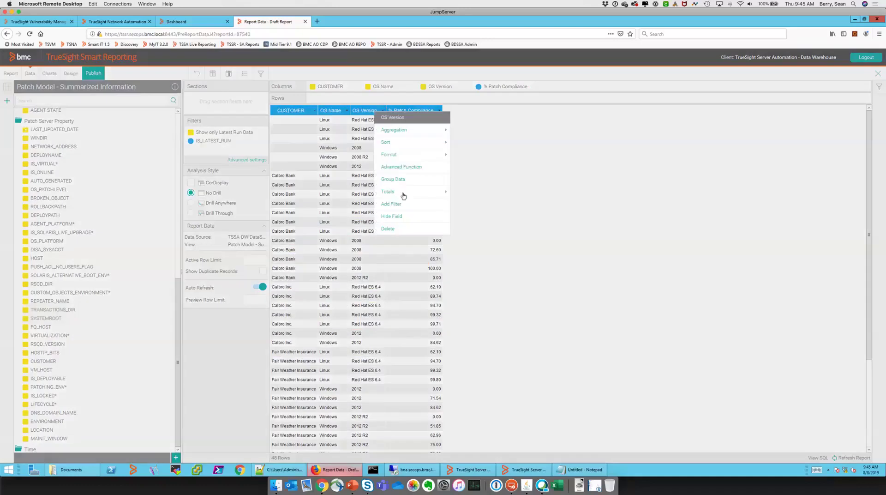
{"action": "left_click", "coordinate": [399, 232]}
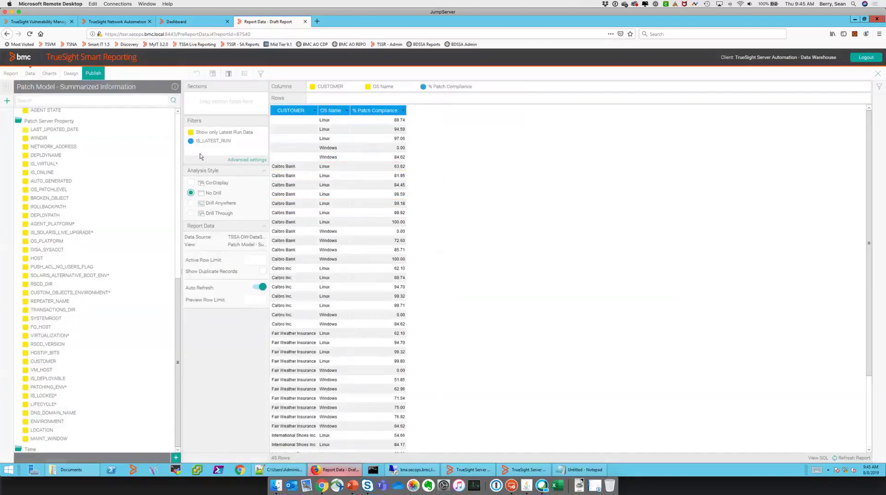
{"action": "scroll", "coordinate": [179, 144], "scroll_direction": "up", "scroll_amount": 10}
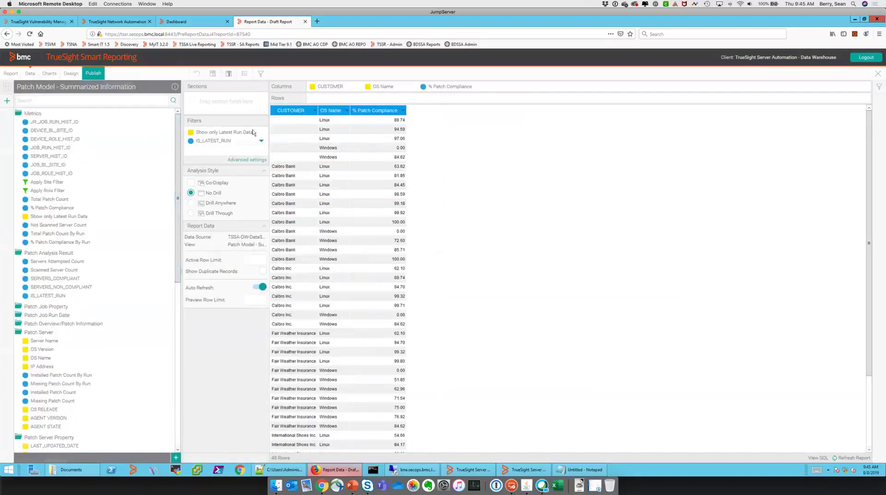
{"action": "mouse_move", "coordinate": [261, 136]}
{"action": "left_click", "coordinate": [261, 133]}
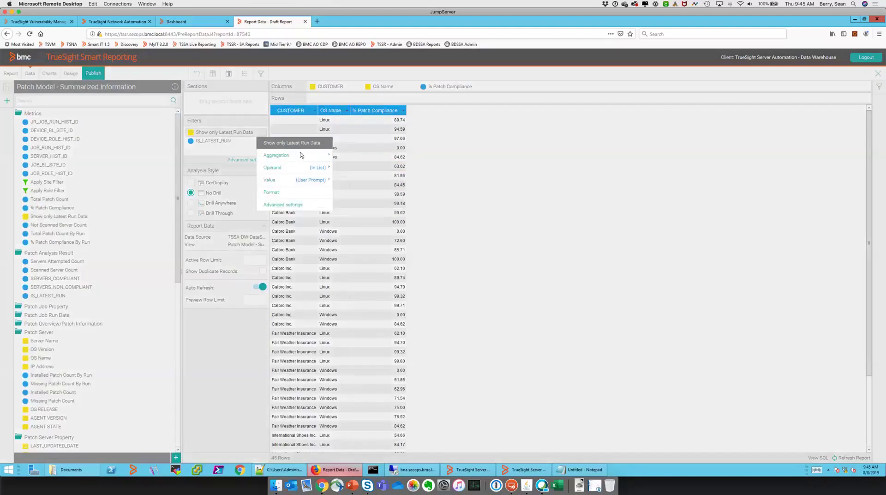
{"action": "mouse_move", "coordinate": [307, 156]}
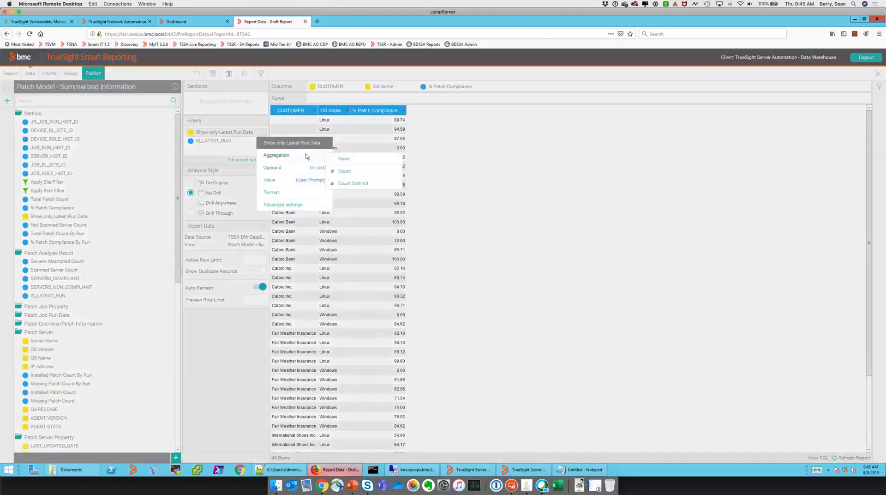
{"action": "left_click", "coordinate": [534, 173]}
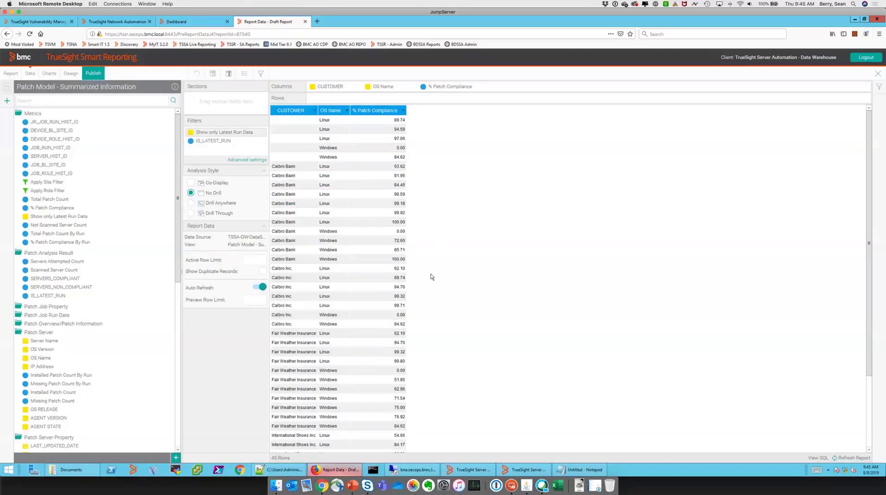
Open the Conditional Formatting dialog for % Patch Compliance from the column's Format menu
{"action": "left_click", "coordinate": [404, 112]}
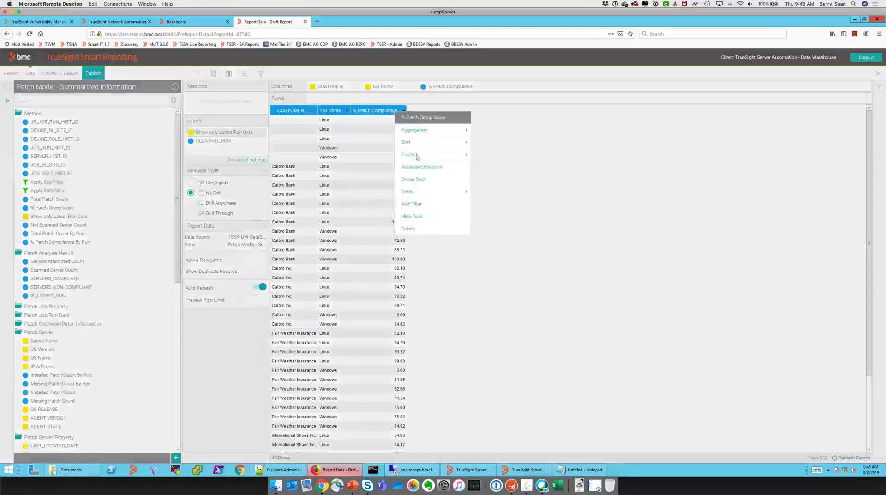
{"action": "mouse_move", "coordinate": [446, 193]}
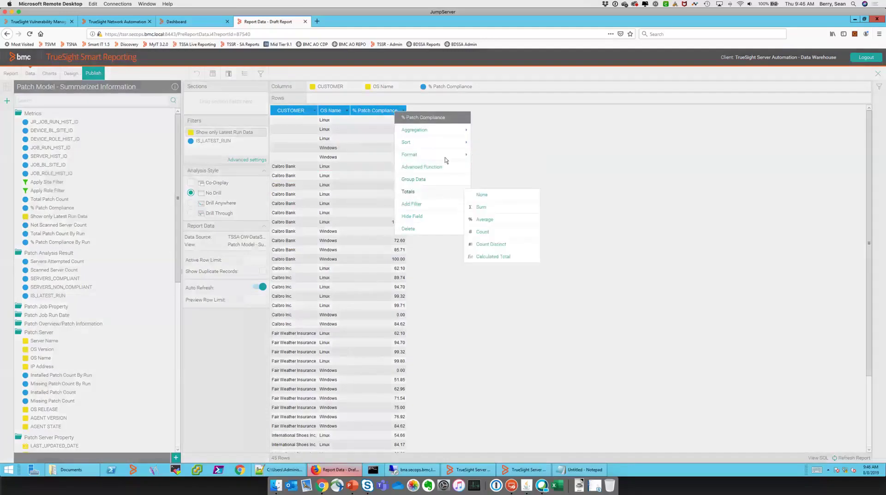
{"action": "mouse_move", "coordinate": [446, 156]}
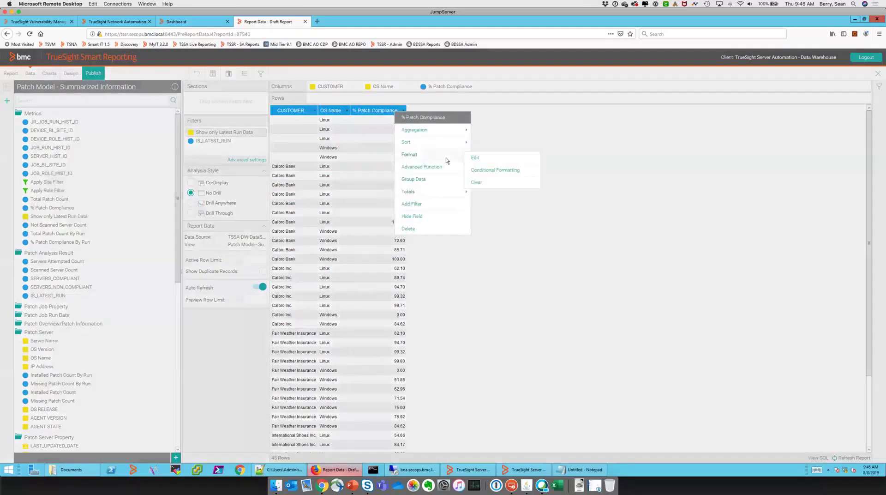
{"action": "left_click", "coordinate": [486, 171]}
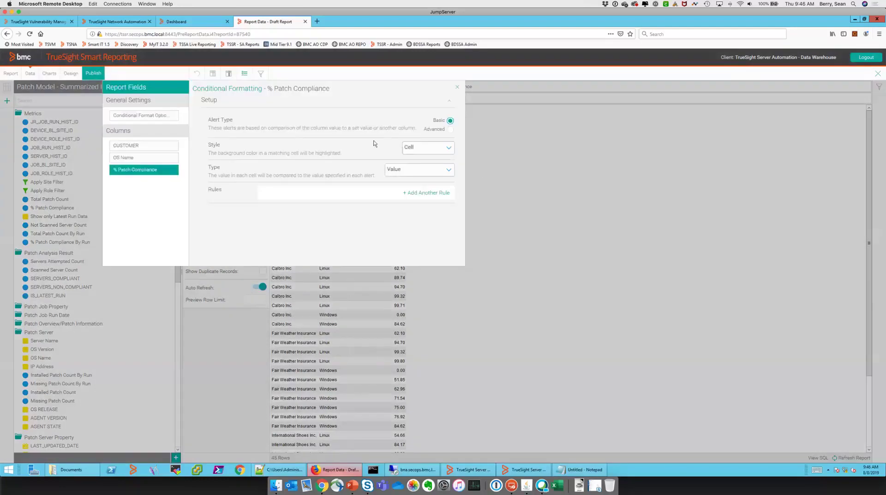
{"action": "left_click", "coordinate": [449, 170]}
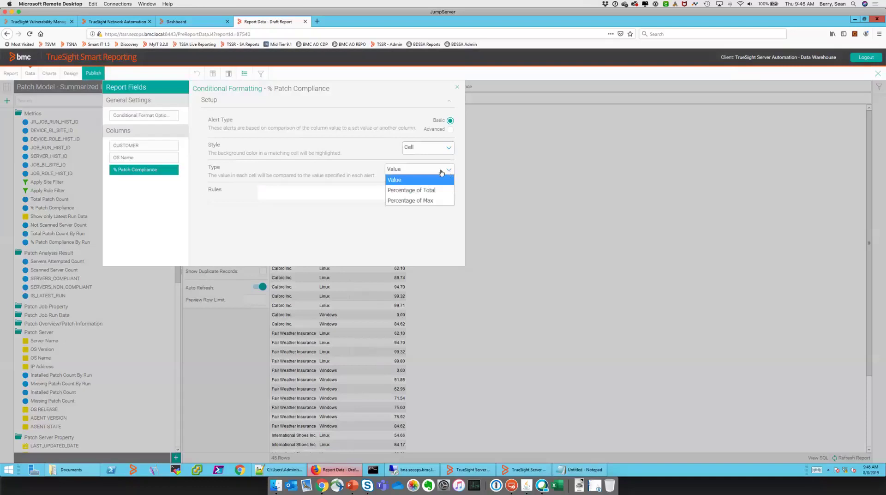
{"action": "left_click", "coordinate": [457, 87]}
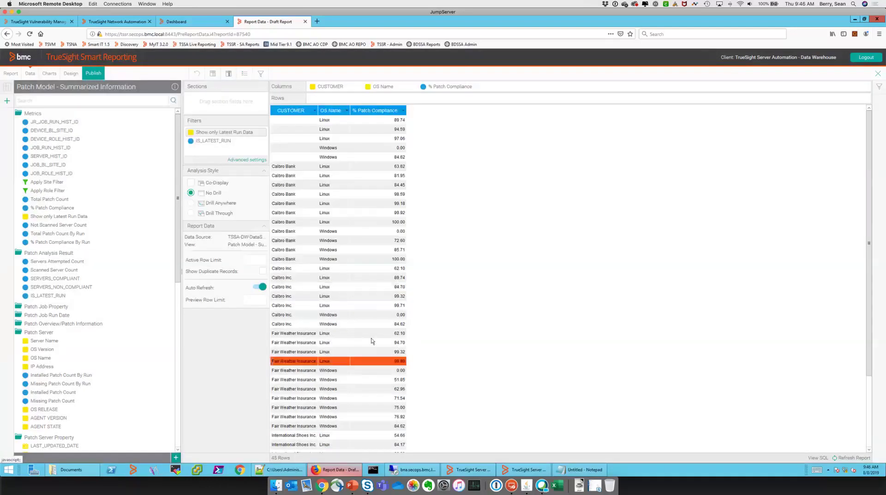
{"action": "left_click", "coordinate": [404, 111]}
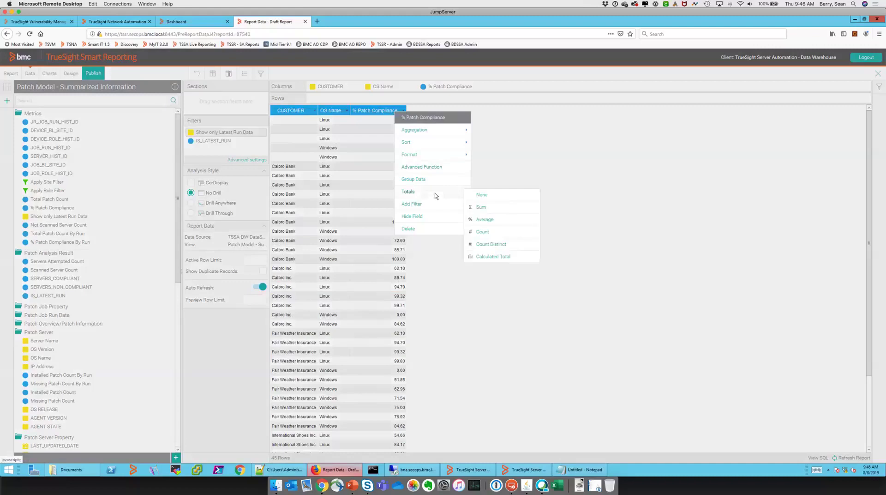
{"action": "mouse_move", "coordinate": [415, 154]}
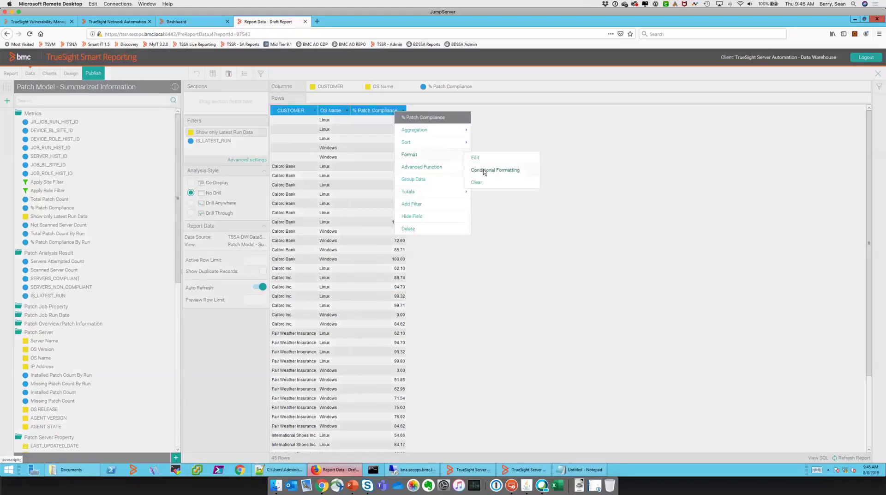
{"action": "left_click", "coordinate": [484, 170]}
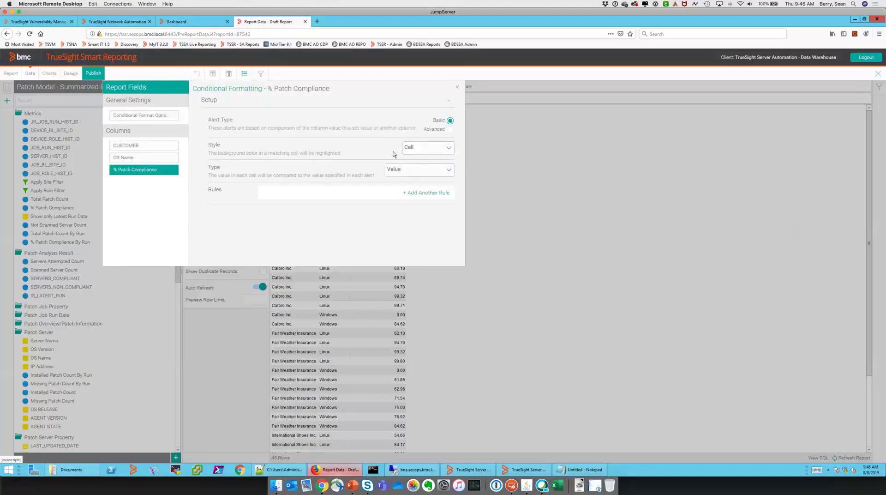
Add a rule colouring cells orange when less than 90
{"action": "left_click", "coordinate": [405, 193]}
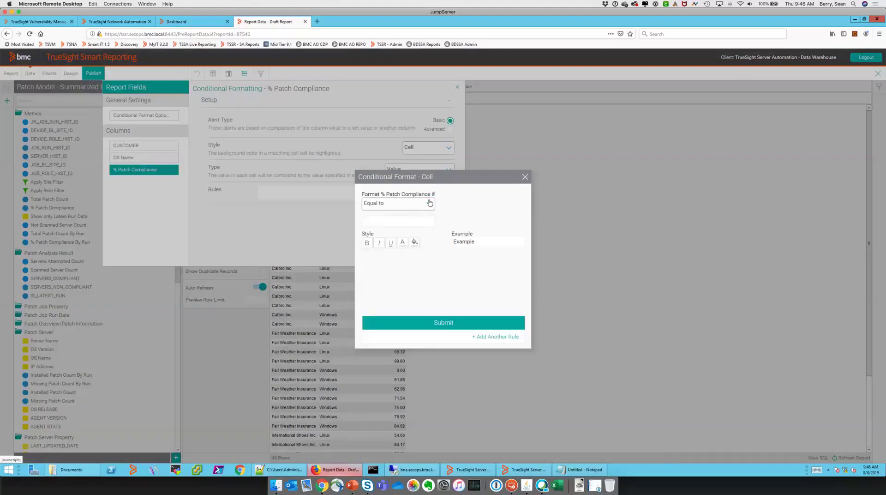
{"action": "left_click", "coordinate": [428, 204]}
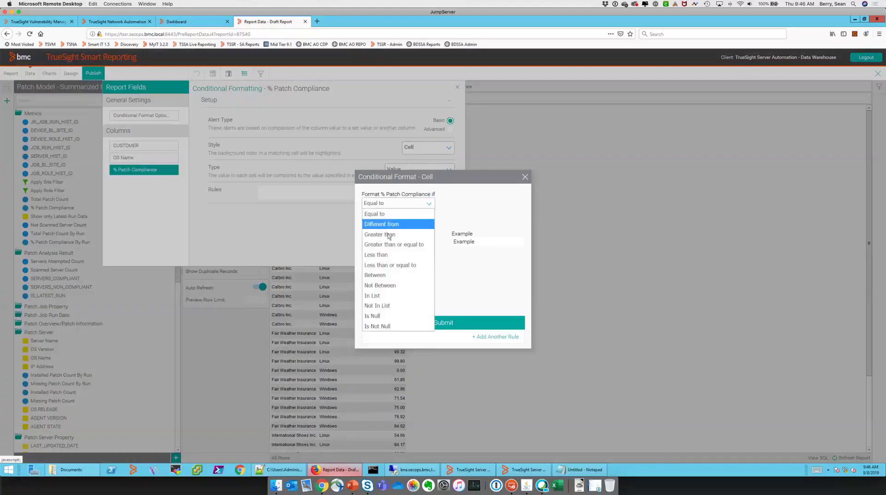
{"action": "left_click", "coordinate": [394, 256]}
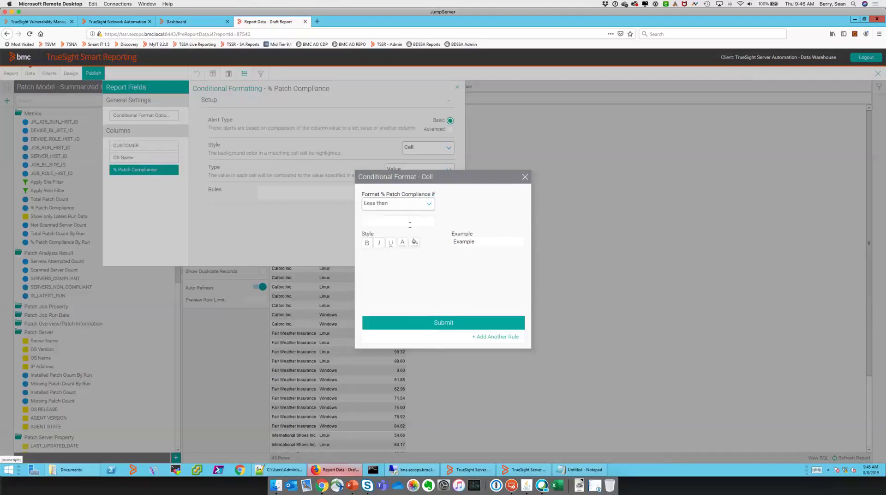
{"action": "type", "text": "90"}
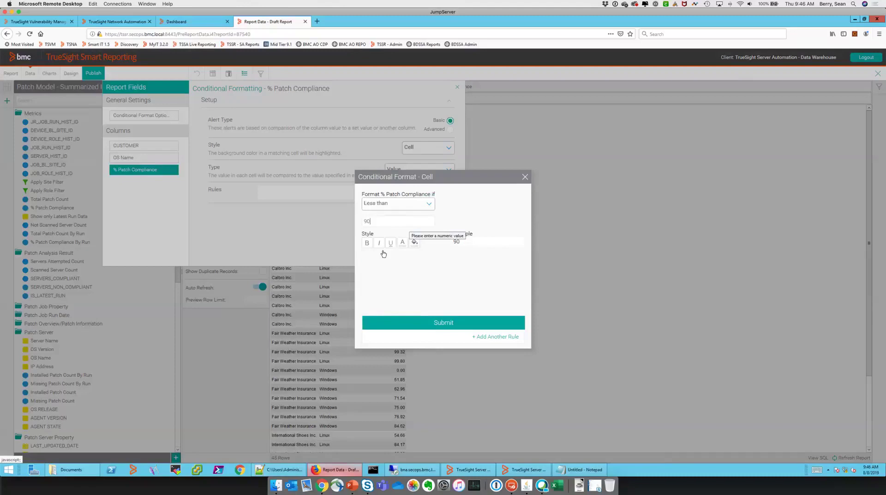
{"action": "left_click", "coordinate": [415, 246]}
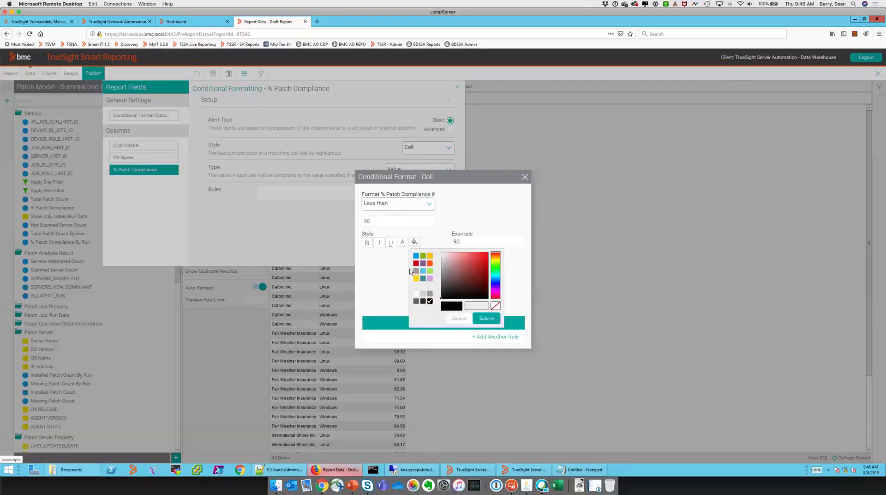
{"action": "left_click", "coordinate": [430, 264]}
{"action": "left_click", "coordinate": [480, 317]}
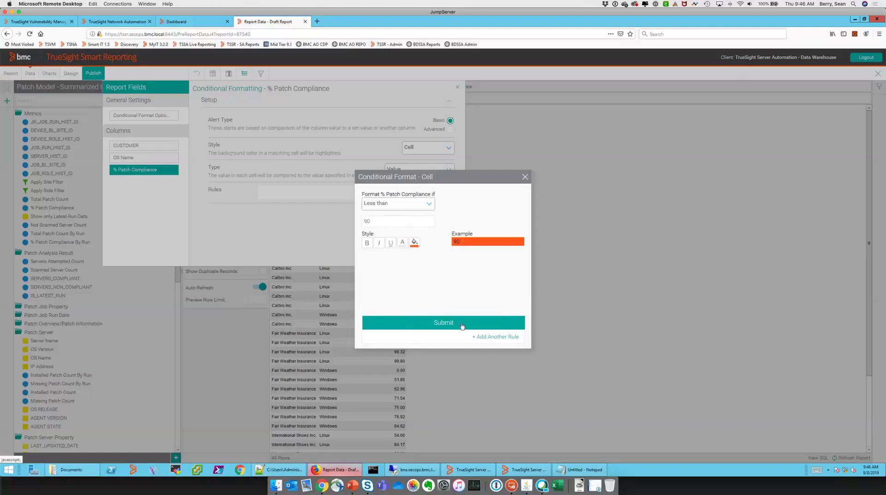
{"action": "left_click", "coordinate": [346, 256]}
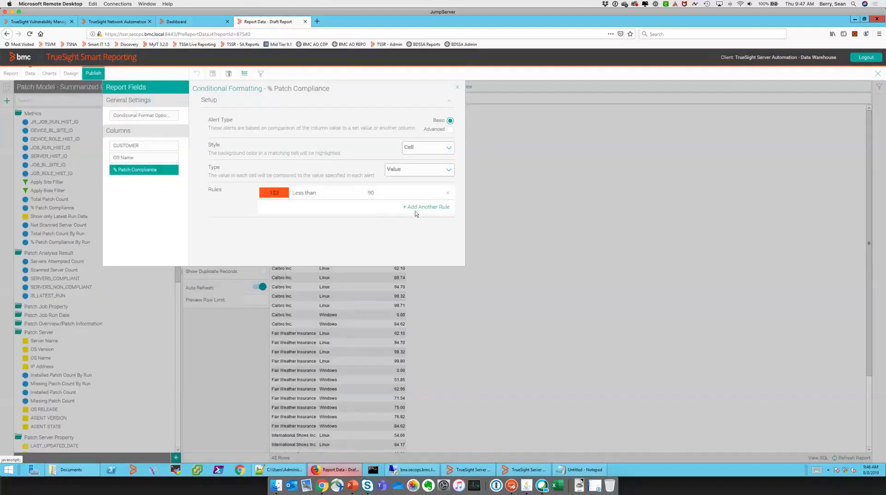
Add a Between 90 and 95 rule with yellow cell fill
{"action": "left_click", "coordinate": [416, 211]}
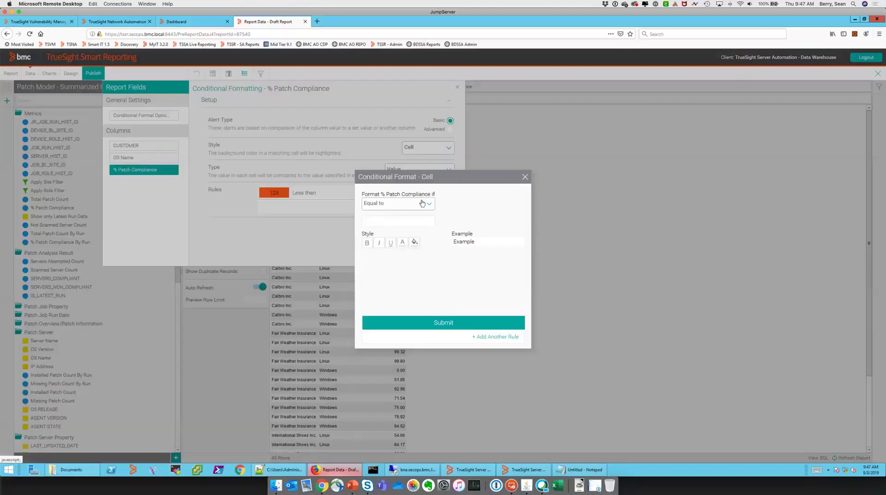
{"action": "left_click", "coordinate": [423, 203]}
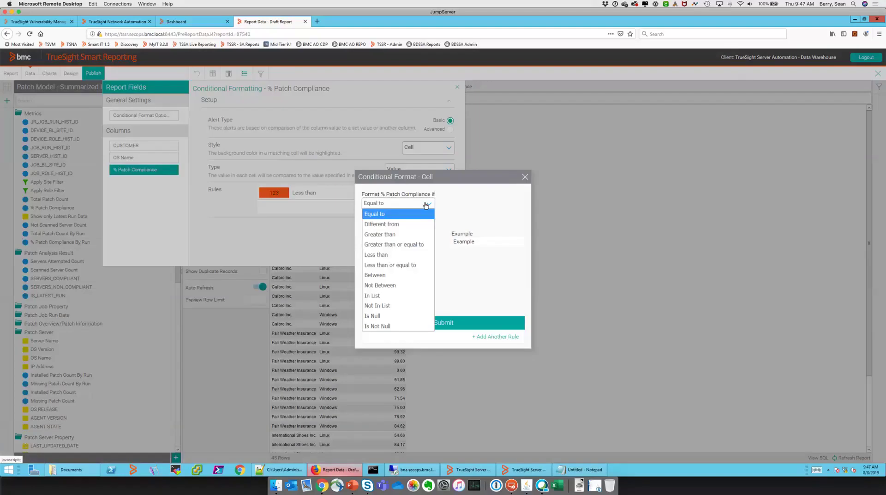
{"action": "left_click", "coordinate": [396, 244]}
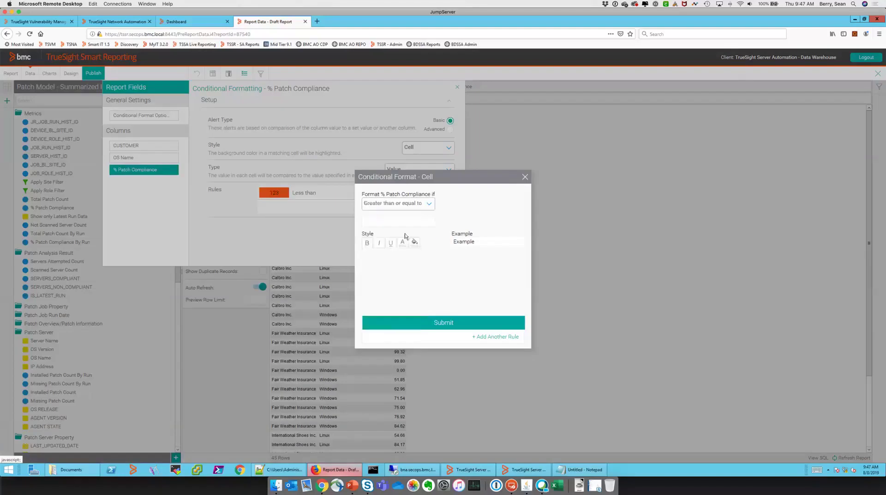
{"action": "left_click", "coordinate": [429, 202]}
{"action": "left_click", "coordinate": [396, 275]}
{"action": "left_click", "coordinate": [392, 224]}
{"action": "type", "text": "90"}
{"action": "key", "text": "Tab"}
{"action": "left_click", "coordinate": [416, 246]}
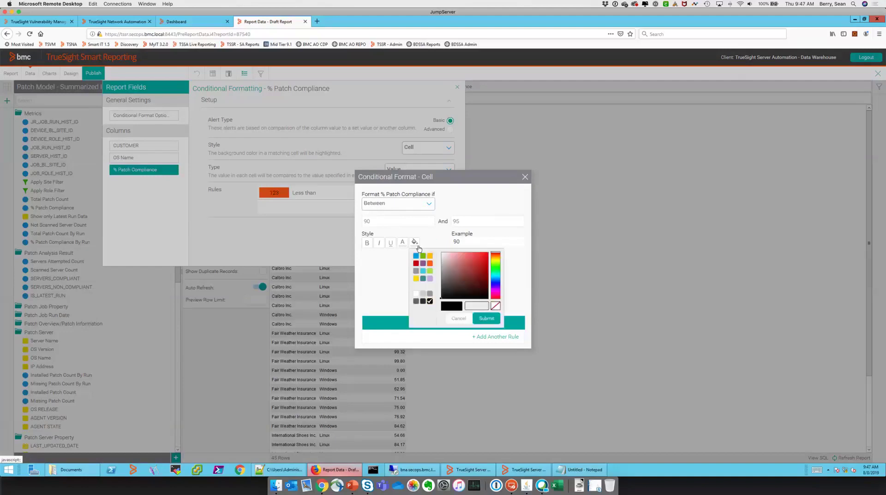
{"action": "left_click", "coordinate": [416, 279]}
{"action": "left_click", "coordinate": [486, 318]}
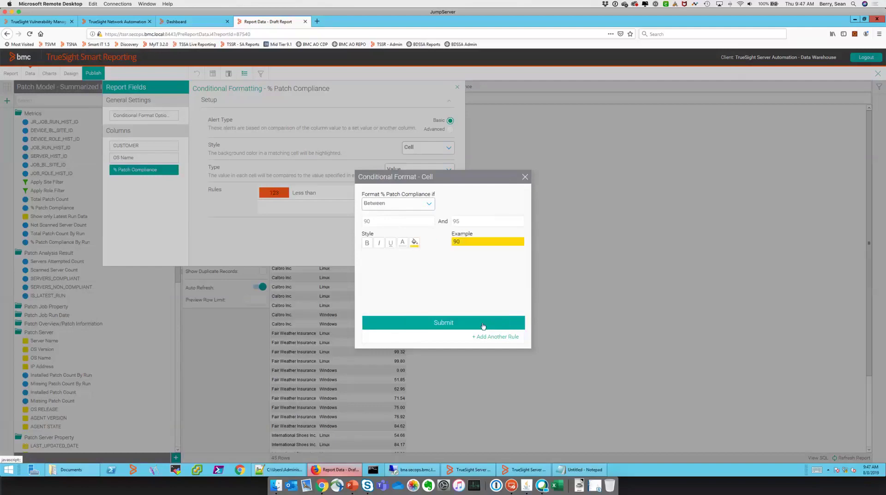
{"action": "left_click", "coordinate": [452, 323]}
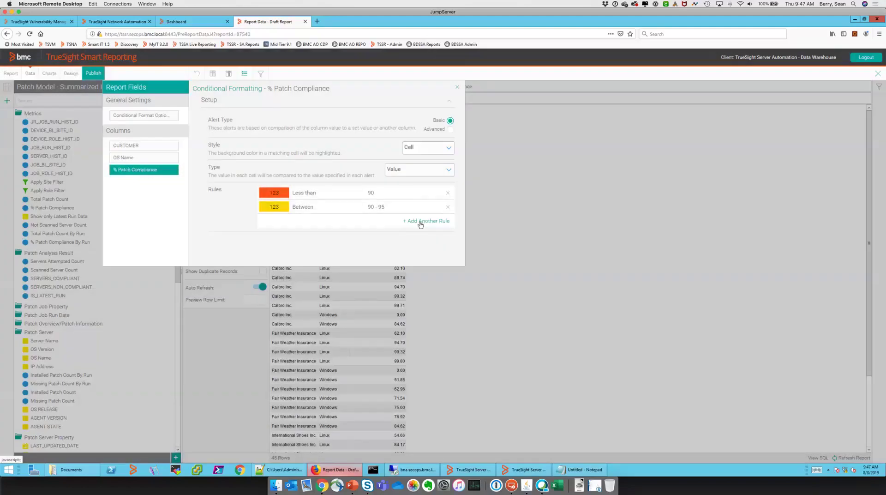
Add a Greater than or equal to 95 rule with green cell fill
{"action": "left_click", "coordinate": [420, 221]}
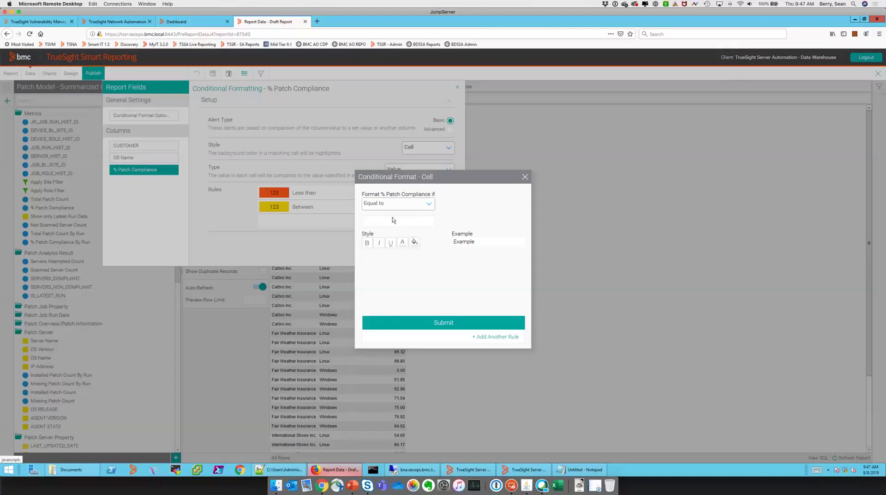
{"action": "left_click", "coordinate": [402, 205]}
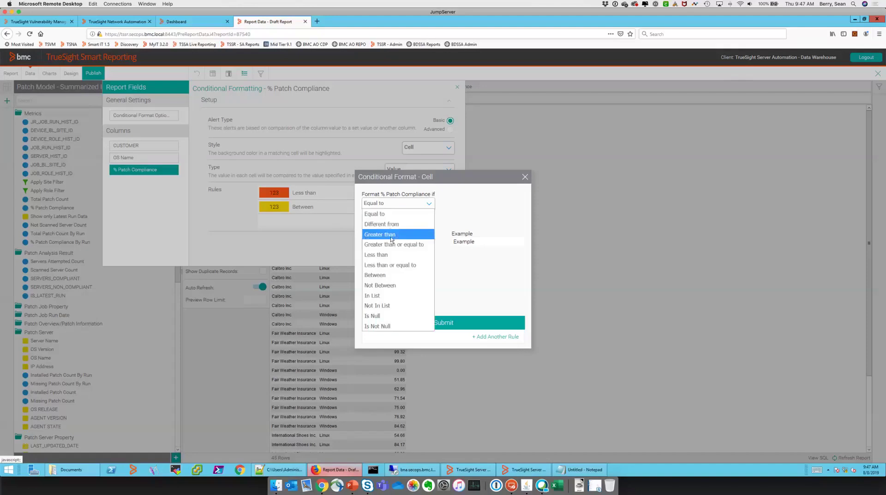
{"action": "left_click", "coordinate": [391, 234]}
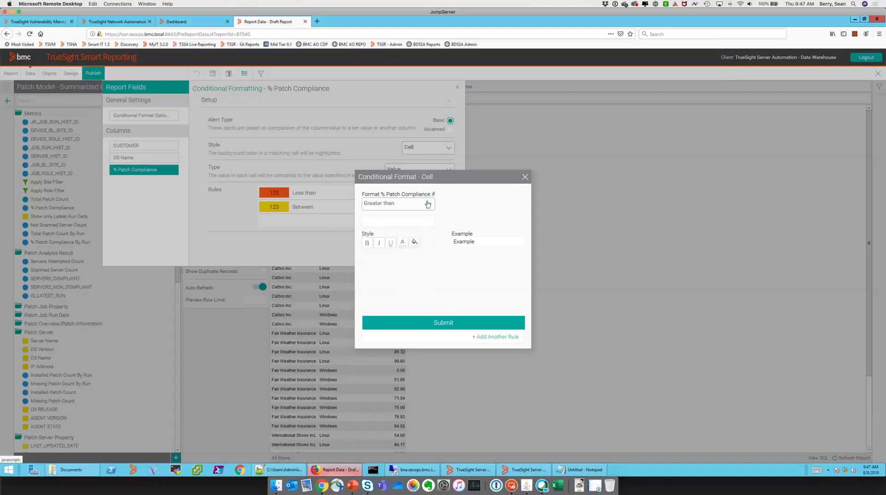
{"action": "left_click", "coordinate": [428, 203]}
{"action": "left_click", "coordinate": [408, 244]}
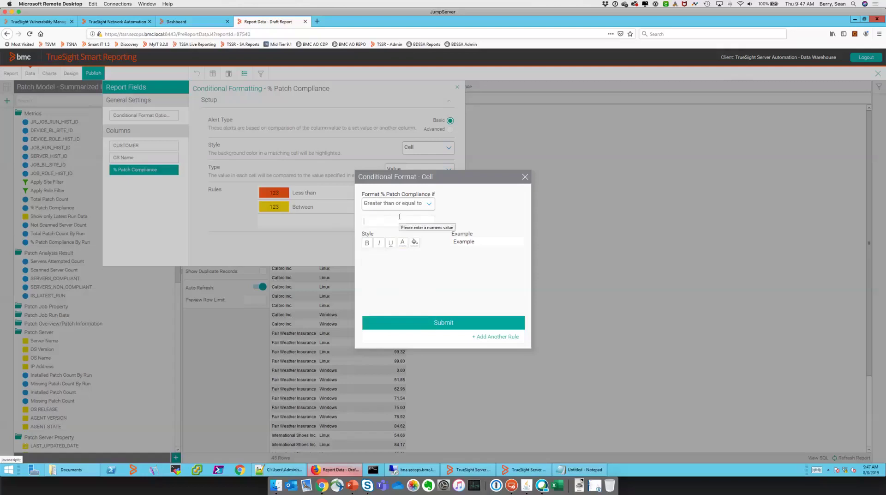
{"action": "type", "text": "95"}
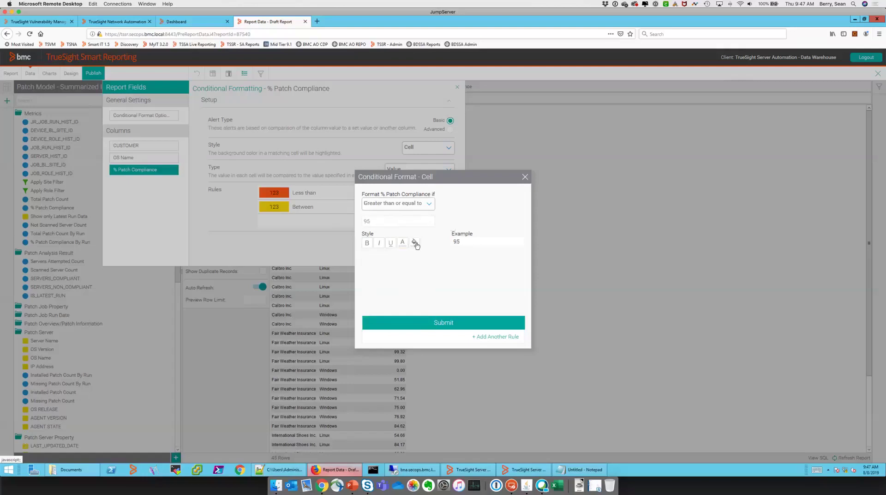
{"action": "left_click", "coordinate": [415, 242]}
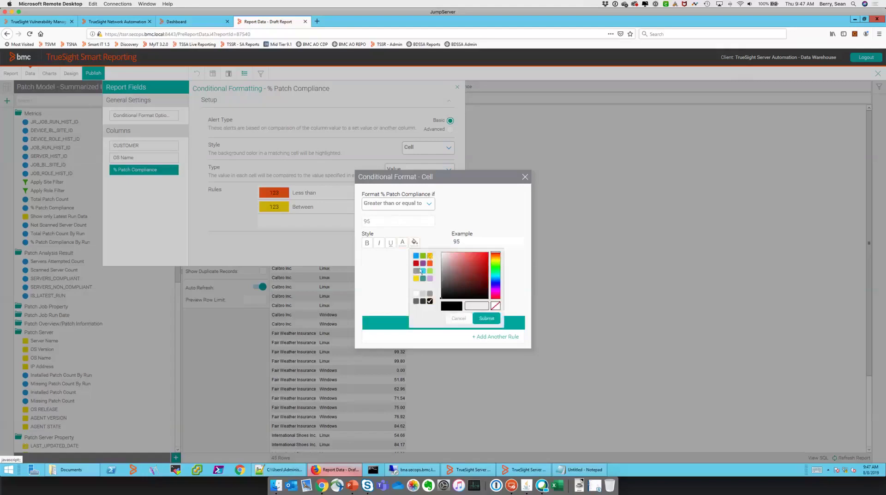
{"action": "left_click", "coordinate": [422, 255]}
{"action": "left_click", "coordinate": [475, 317]}
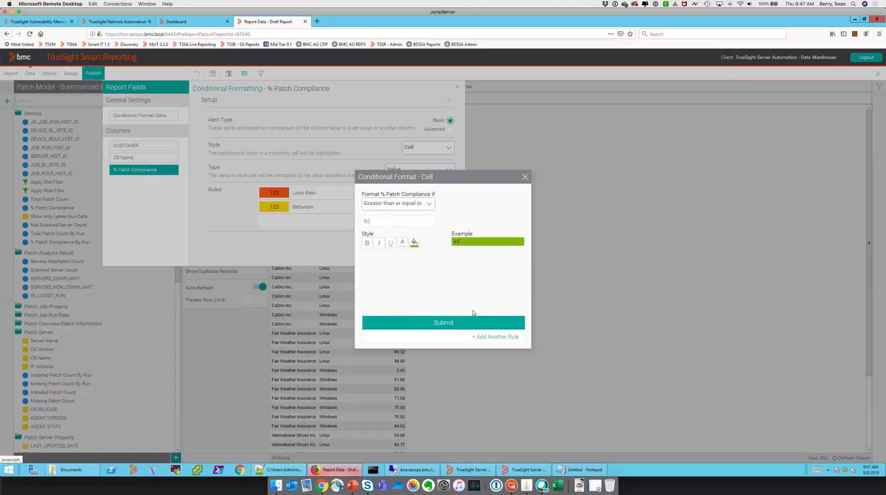
{"action": "left_click", "coordinate": [437, 324]}
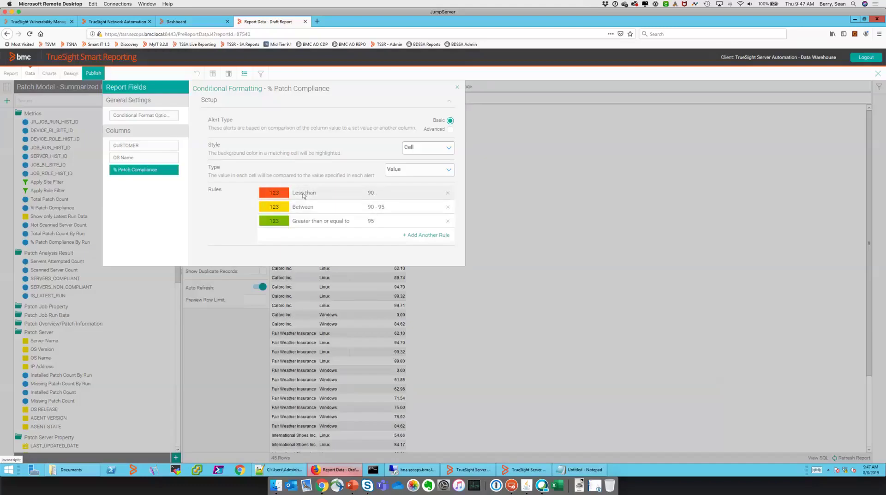
Change the first rule's condition to Less than or equal to 90
{"action": "left_click", "coordinate": [304, 193]}
{"action": "left_click", "coordinate": [419, 203]}
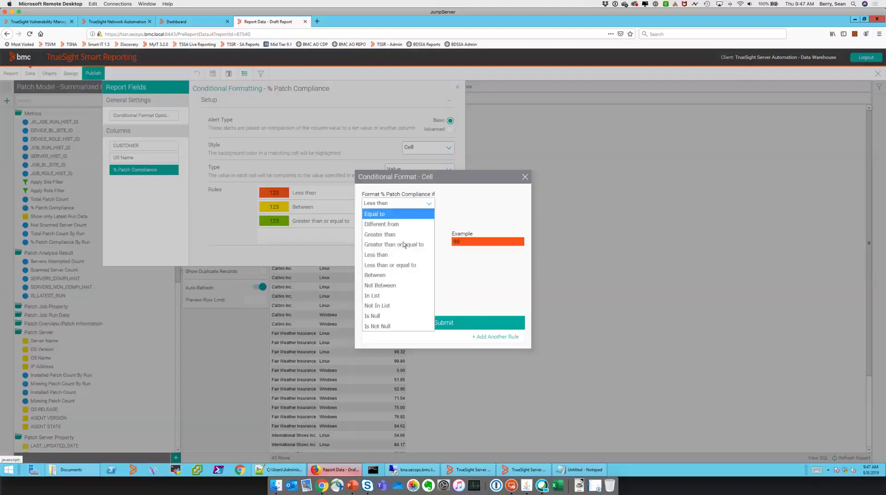
{"action": "left_click", "coordinate": [398, 267]}
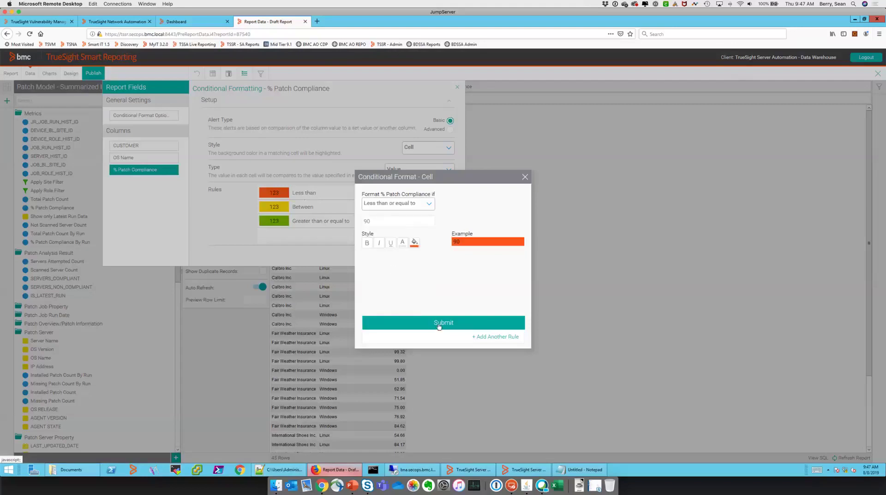
{"action": "left_click", "coordinate": [392, 318]}
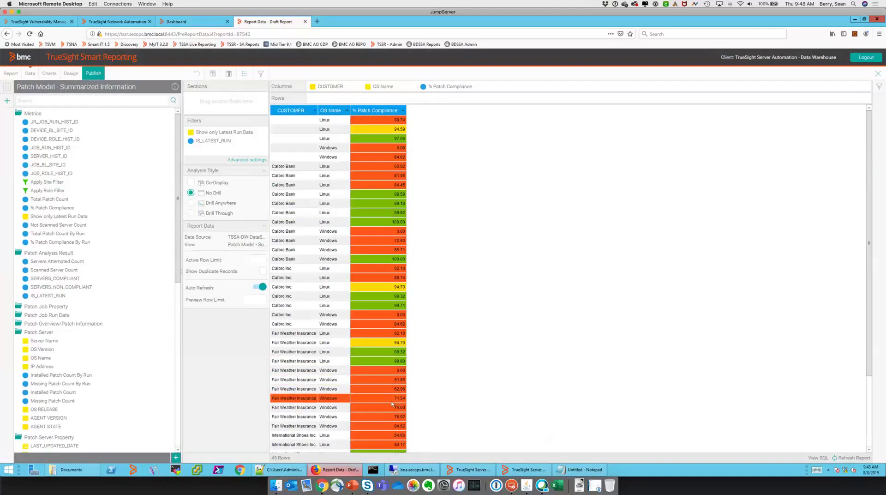
Scroll the table to review colour-coded compliance values like 94.59 yellow and 97.08 green
{"action": "scroll", "coordinate": [392, 401], "scroll_direction": "down", "scroll_amount": 4}
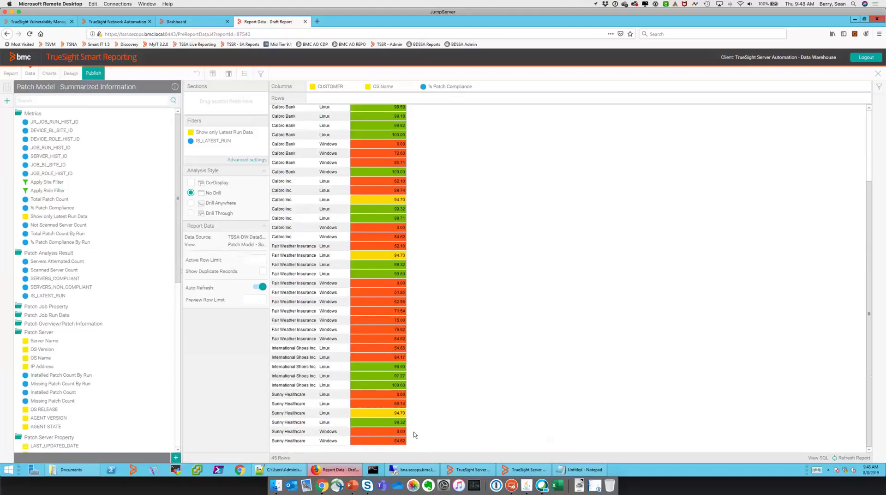
{"action": "scroll", "coordinate": [428, 338], "scroll_direction": "up", "scroll_amount": 5}
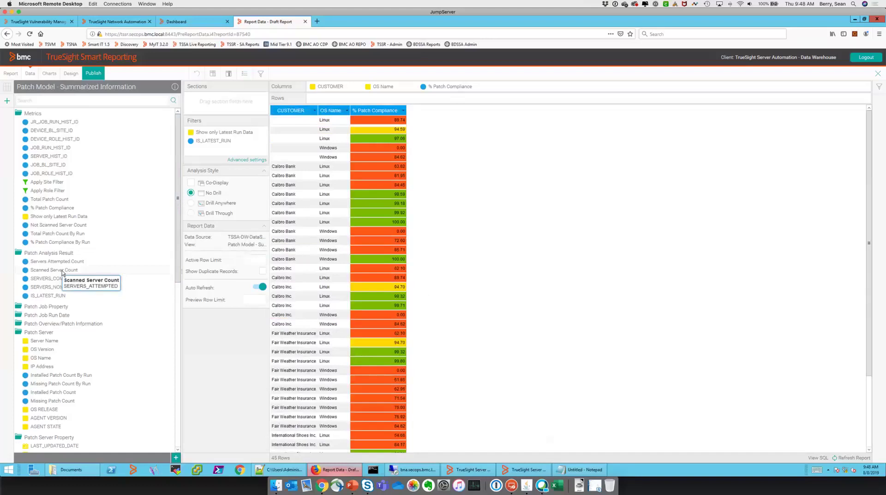
Drag Scanned Server Count into the table as a summed column, then bring up Save Report
{"action": "left_click_drag", "start_coordinate": [63, 272], "coordinate": [348, 280]}
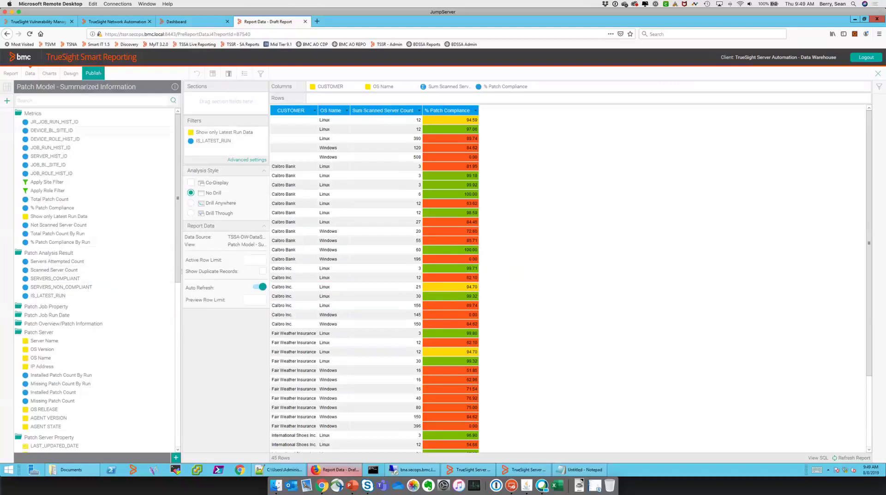
{"action": "left_click", "coordinate": [93, 73]}
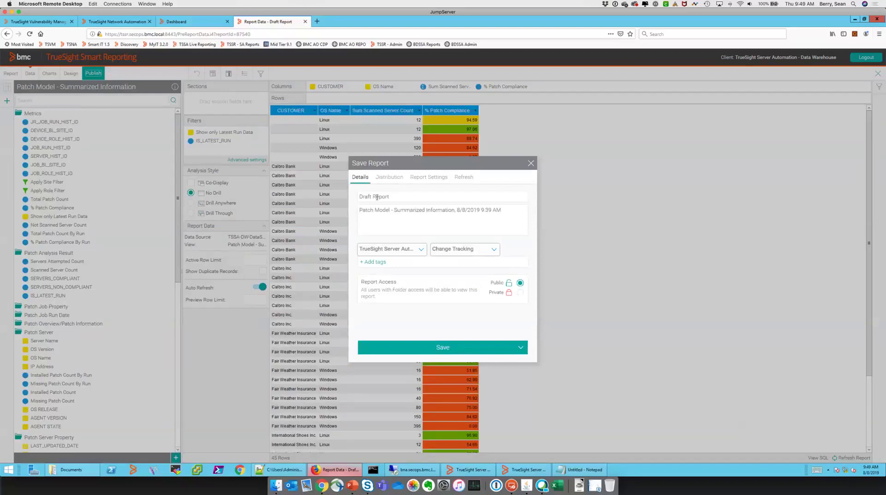
Save the report as 'Patch Compliance by Line of Business' in the Patching category
{"action": "left_click_drag", "start_coordinate": [389, 196], "coordinate": [298, 196]}
{"action": "type", "text": "pAT"}
{"action": "key", "text": "BackSpace"}
{"action": "key", "text": "BackSpace"}
{"action": "type", "text": "Patch Compliacn"}
{"action": "key", "text": "BackSpace"}
{"action": "key", "text": "BackSpace"}
{"action": "type", "text": "nce"}
{"action": "type", "text": "by Line of Business"}
{"action": "left_click", "coordinate": [464, 249]}
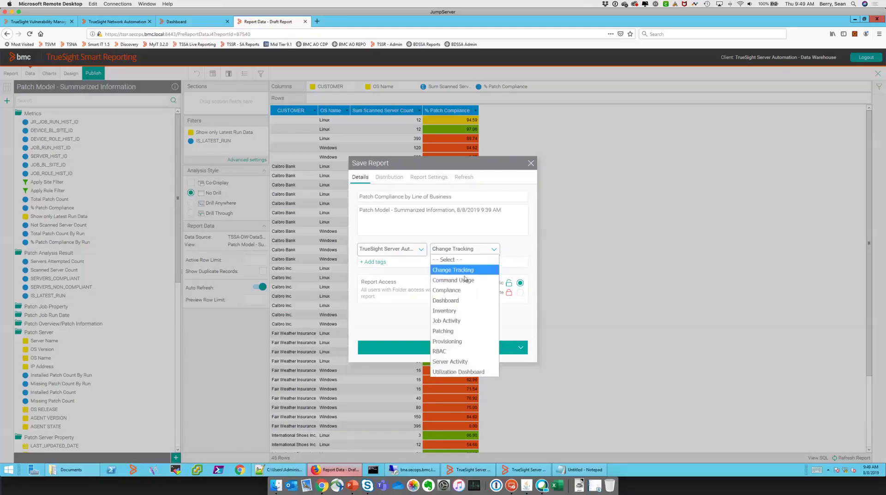
{"action": "left_click", "coordinate": [459, 331]}
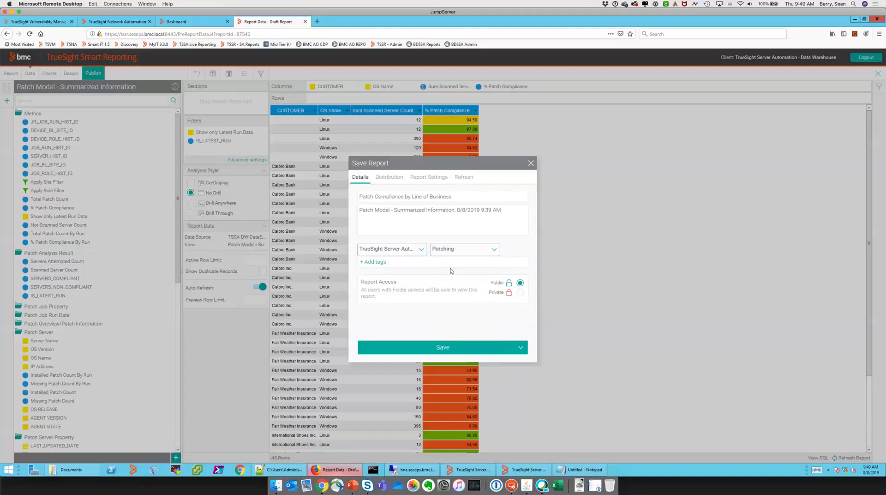
{"action": "left_click", "coordinate": [438, 353]}
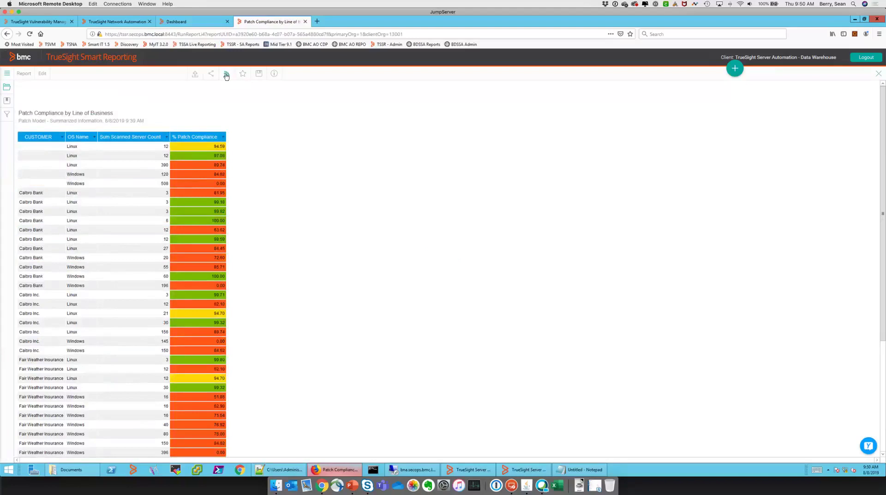
Create a new email broadcast for the report
{"action": "left_click", "coordinate": [226, 75]}
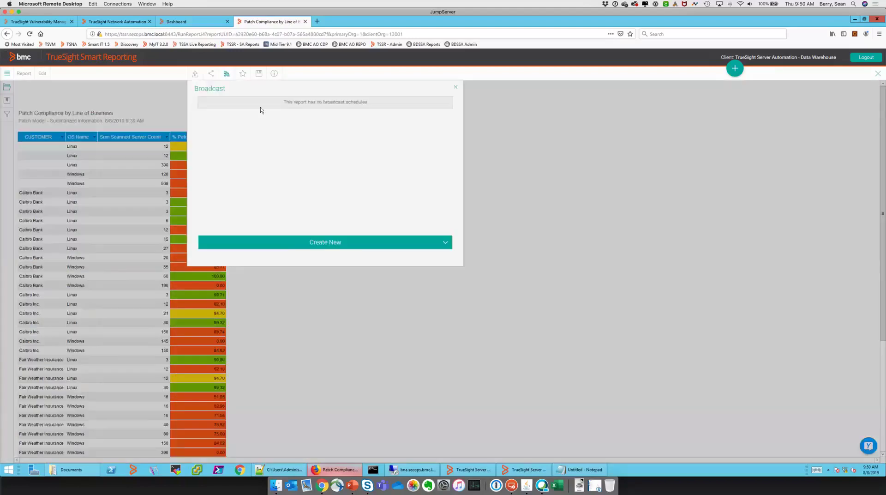
{"action": "left_click", "coordinate": [320, 242]}
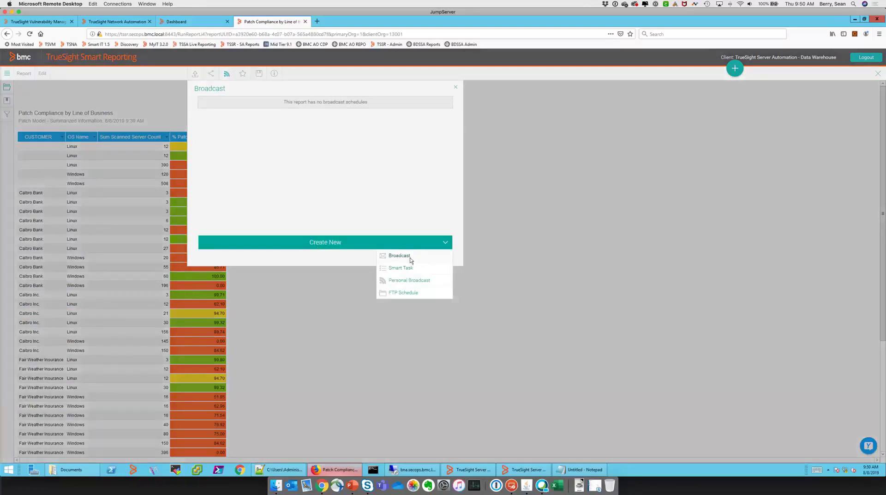
{"action": "left_click", "coordinate": [400, 255]}
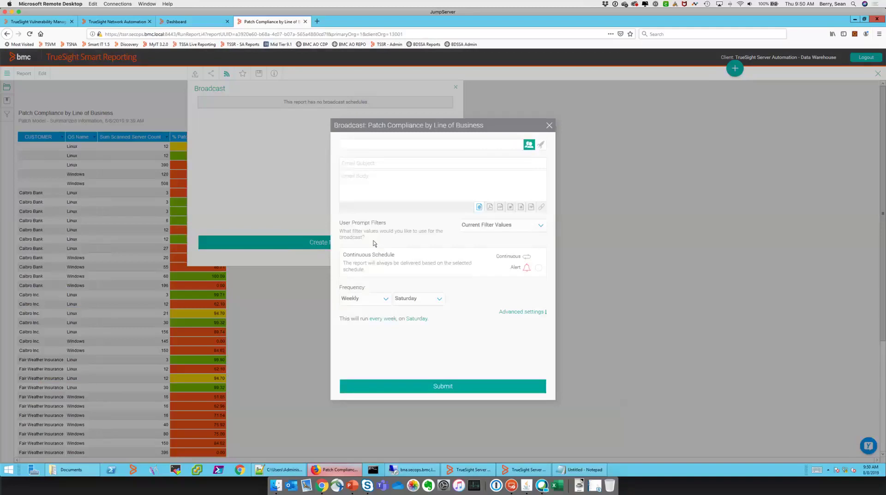
Add System Administrator as the recipient and enter the subject 'Patching by LOB'
{"action": "left_click", "coordinate": [417, 146]}
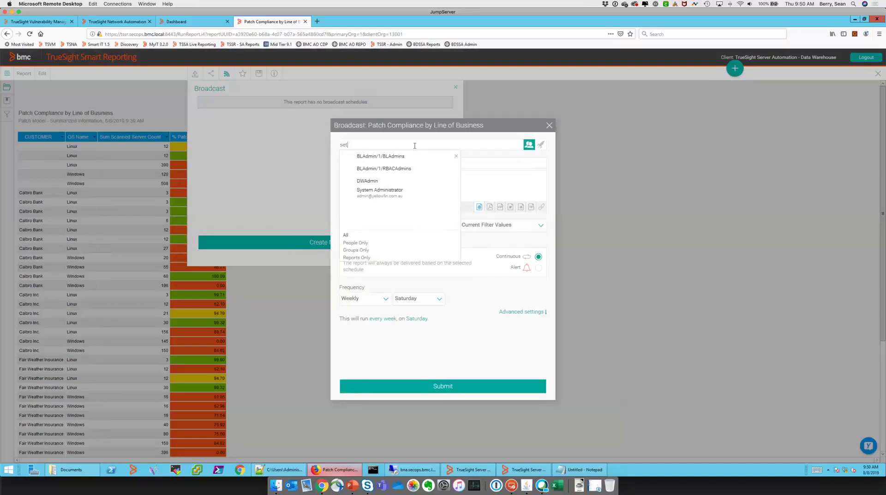
{"action": "left_click", "coordinate": [478, 159]}
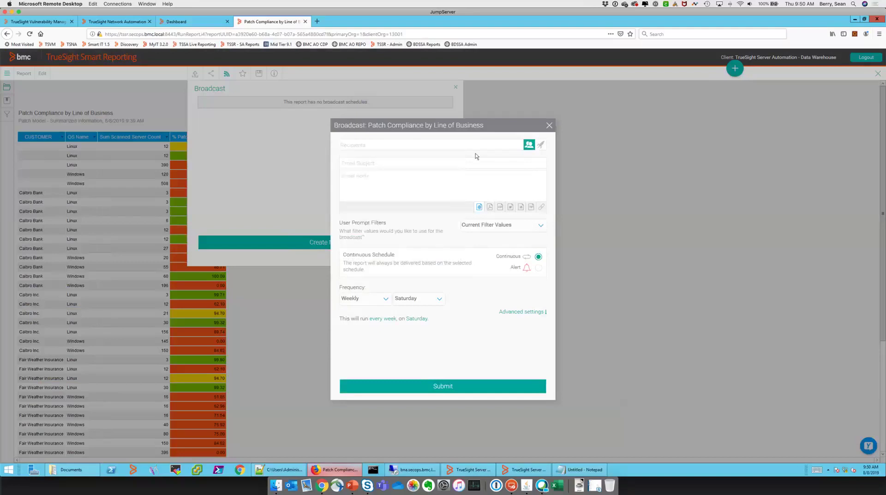
{"action": "left_click", "coordinate": [471, 146]}
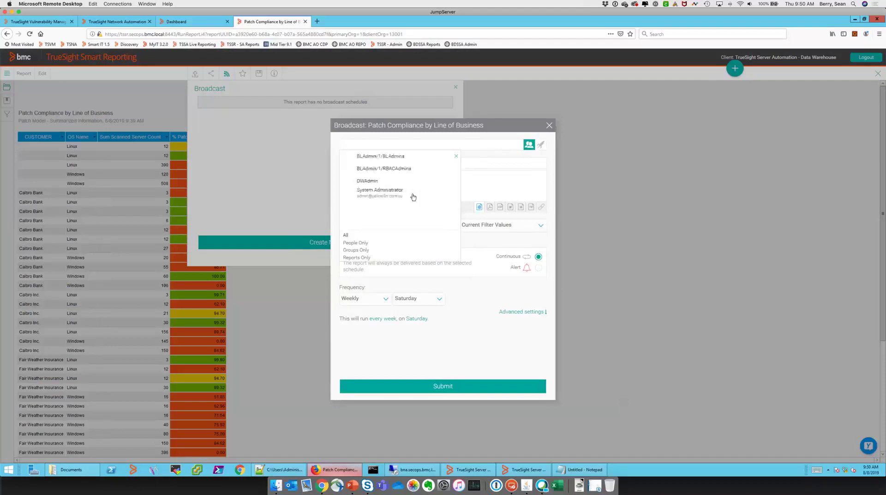
{"action": "left_click", "coordinate": [397, 194]}
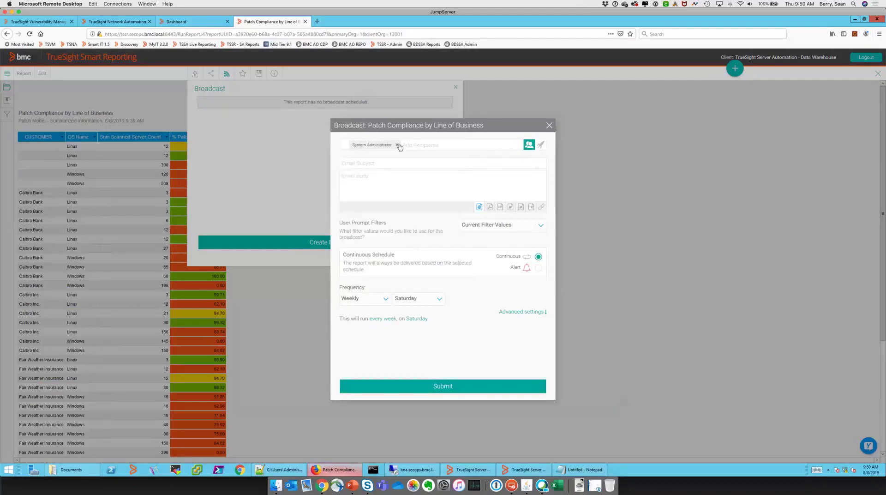
{"action": "left_click", "coordinate": [398, 146]}
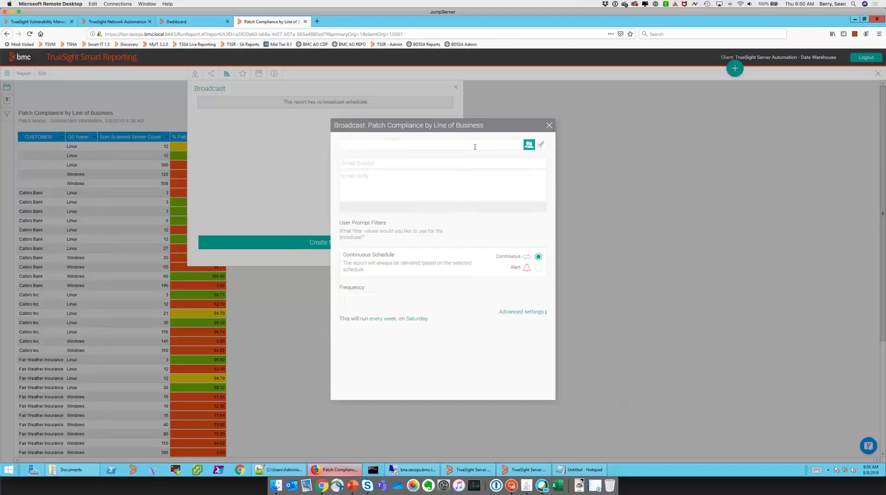
{"action": "left_click", "coordinate": [469, 147]}
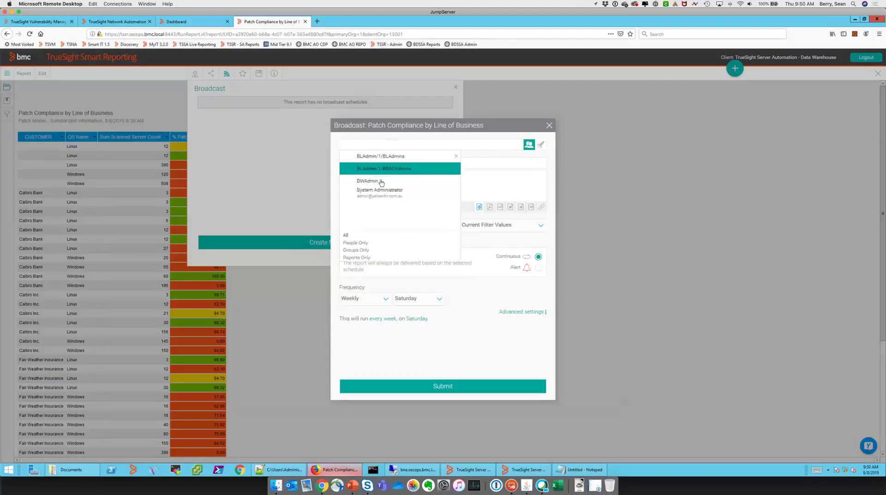
{"action": "left_click", "coordinate": [377, 198]}
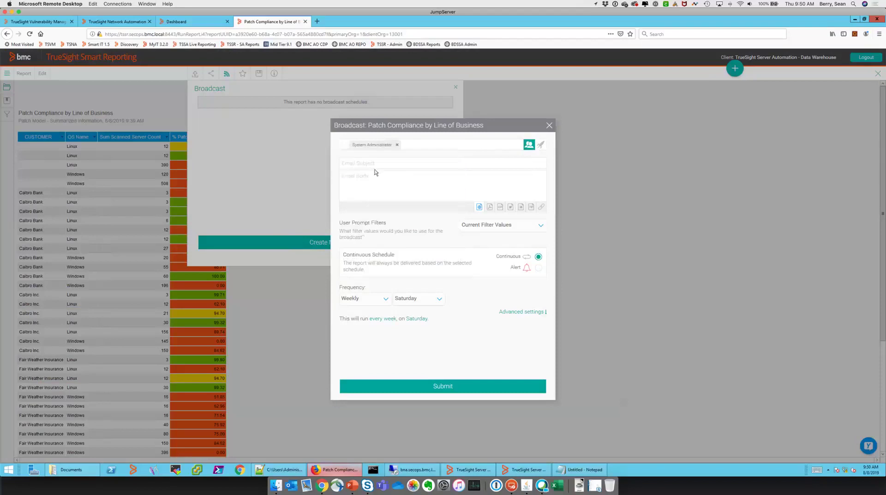
{"action": "left_click", "coordinate": [373, 165]}
{"action": "type", "text": "Patching by LOB"}
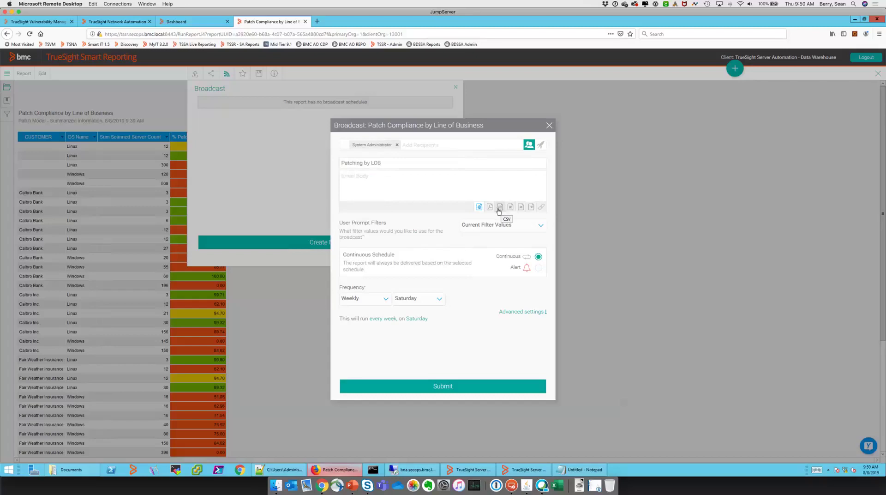
Send the report as PDF with current filter values, delivered on Mondays
{"action": "left_click", "coordinate": [489, 207]}
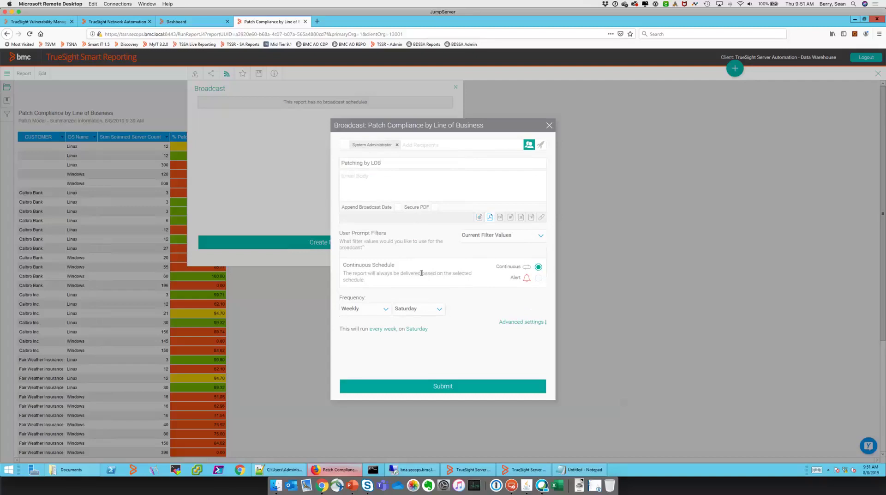
{"action": "left_click", "coordinate": [509, 238]}
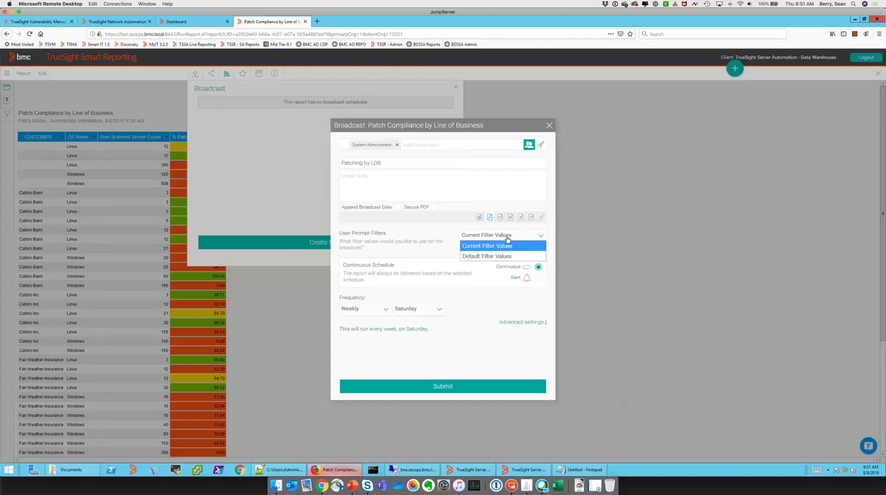
{"action": "left_click", "coordinate": [423, 243]}
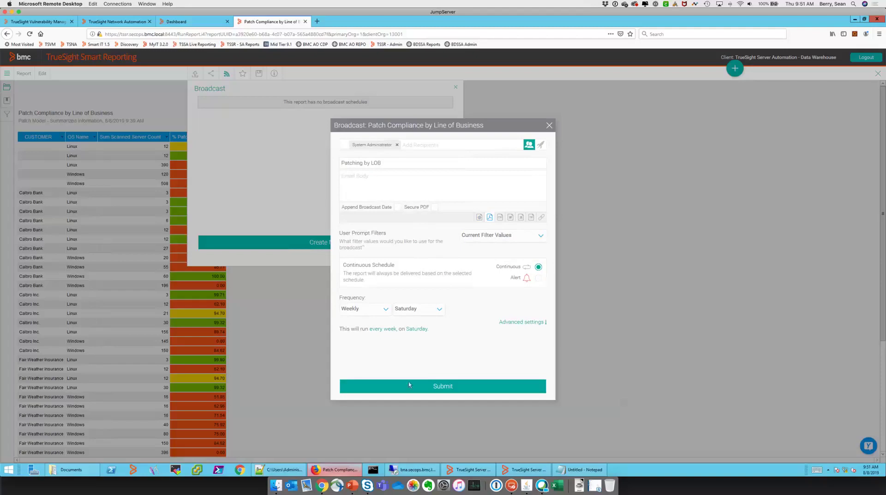
{"action": "left_click", "coordinate": [430, 310]}
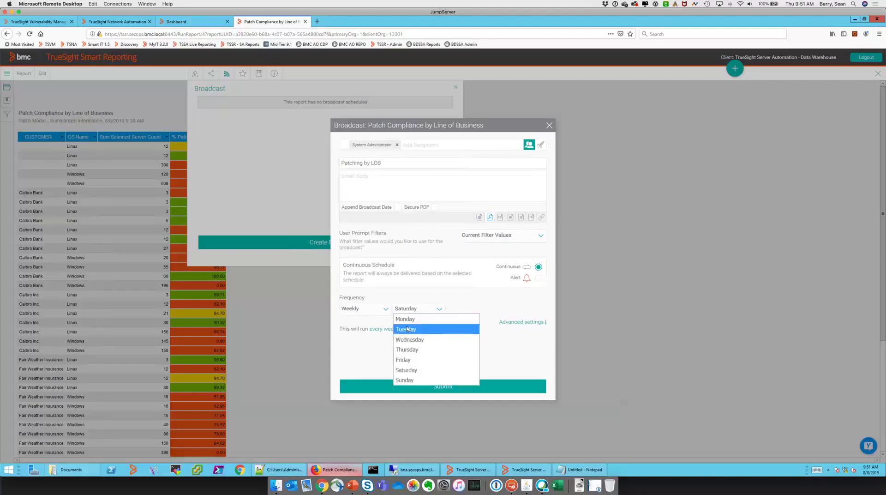
{"action": "left_click", "coordinate": [407, 320]}
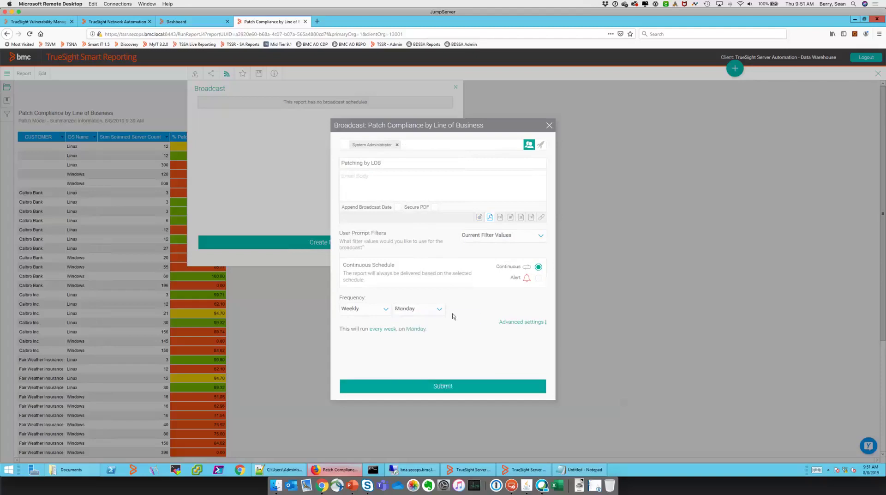
Set the advanced schedule to America / New York time zone at 5 am
{"action": "left_click", "coordinate": [521, 323]}
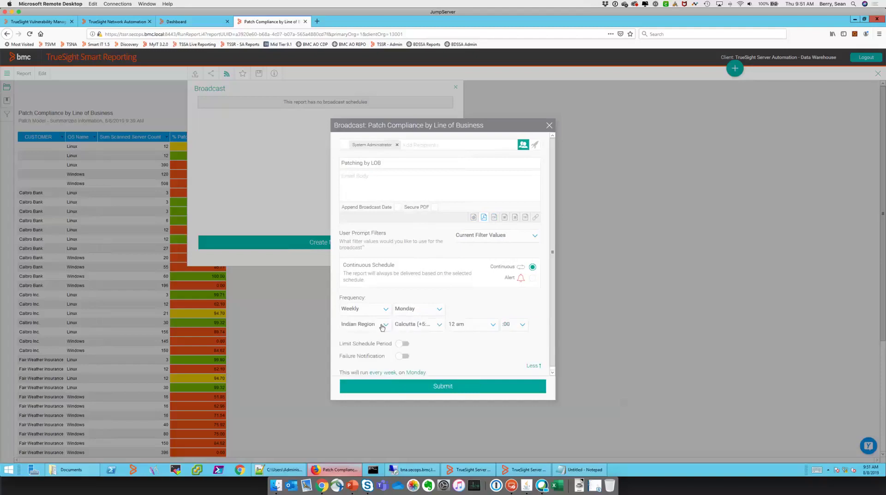
{"action": "left_click", "coordinate": [383, 324]}
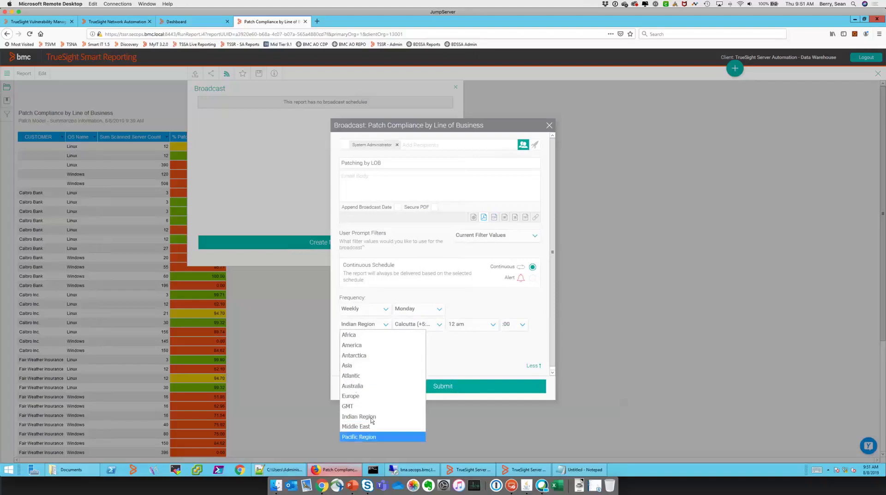
{"action": "left_click", "coordinate": [362, 345]}
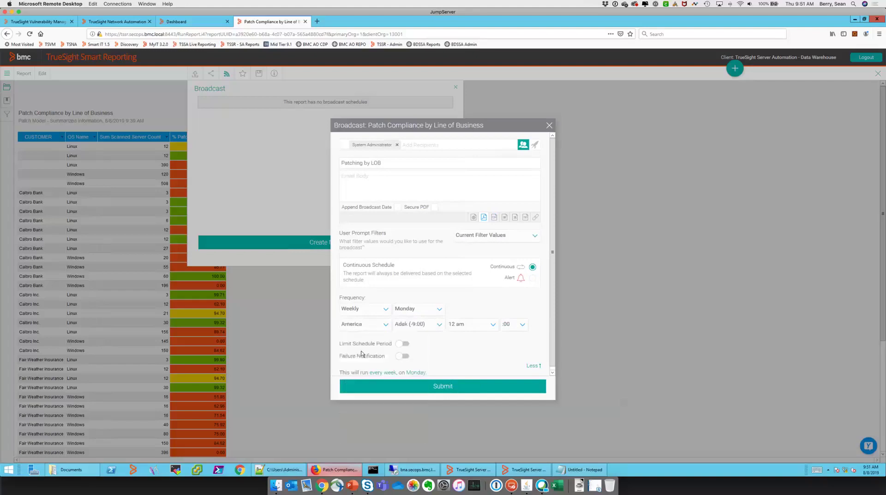
{"action": "left_click", "coordinate": [439, 326]}
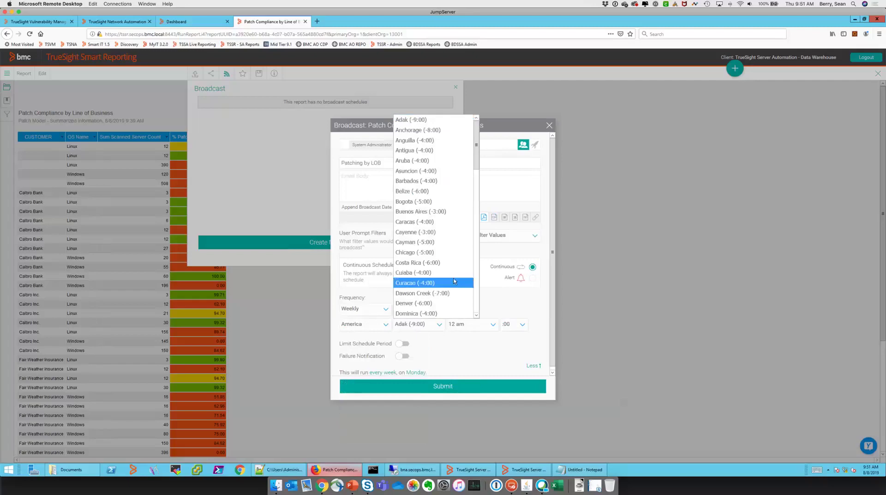
{"action": "scroll", "coordinate": [454, 284], "scroll_direction": "down", "scroll_amount": 20}
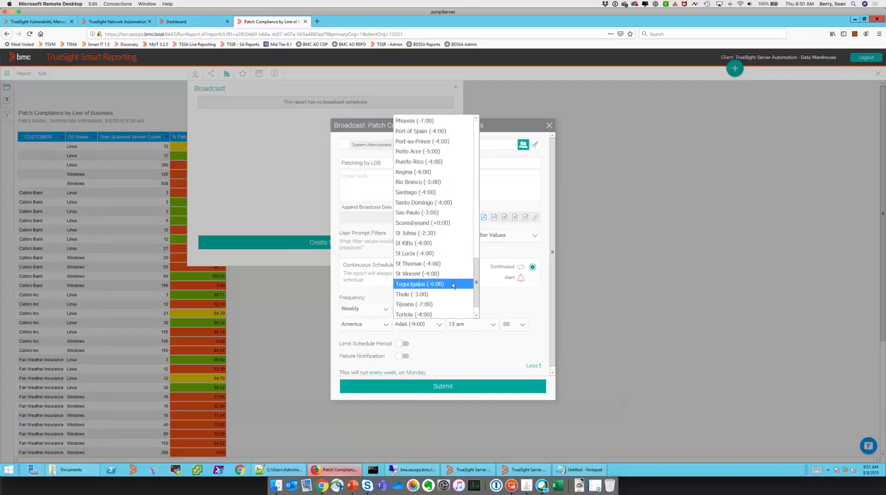
{"action": "scroll", "coordinate": [431, 127], "scroll_direction": "up", "scroll_amount": 2}
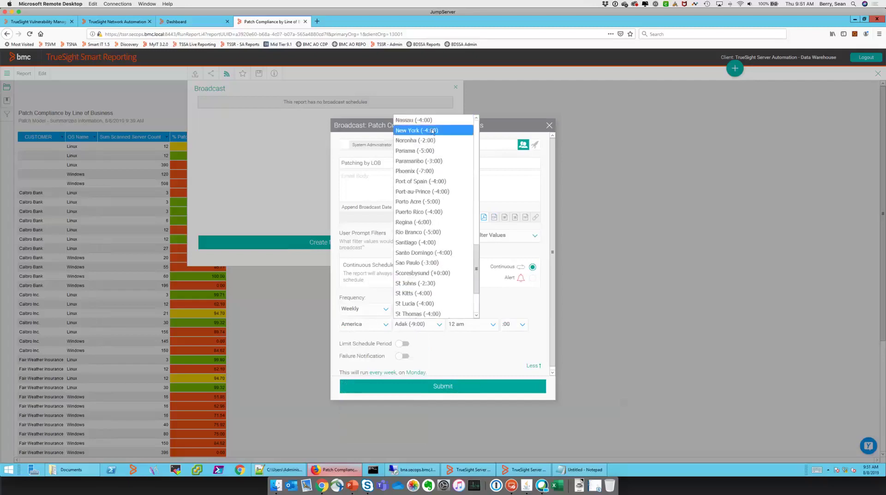
{"action": "left_click", "coordinate": [431, 131]}
{"action": "left_click", "coordinate": [489, 326]}
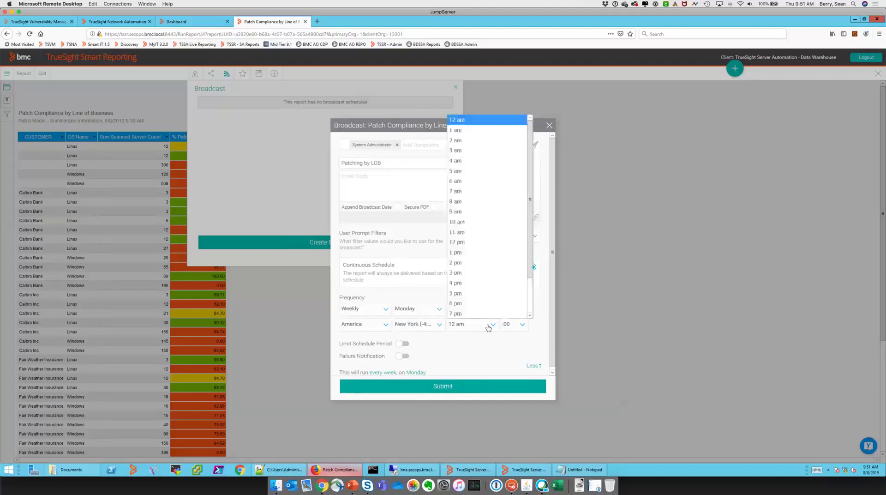
{"action": "left_click", "coordinate": [469, 171]}
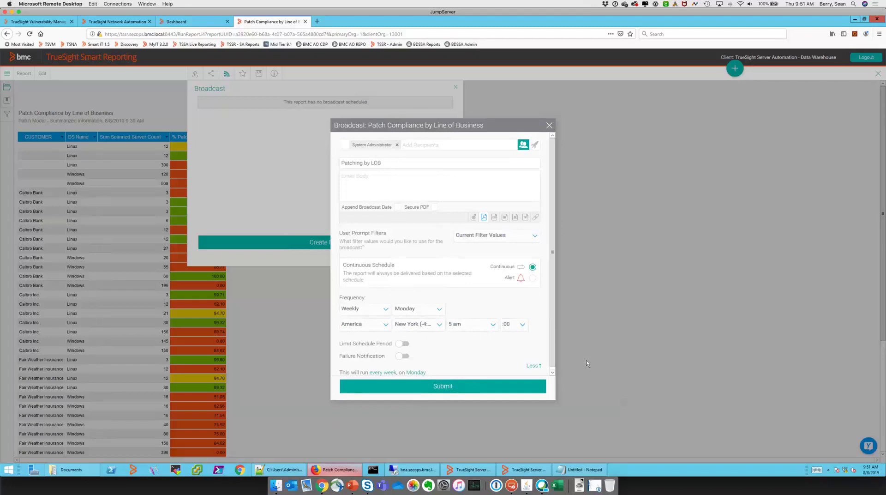
Submit the broadcast schedule and close the broadcast panel
{"action": "scroll", "coordinate": [541, 352], "scroll_direction": "down", "scroll_amount": 1}
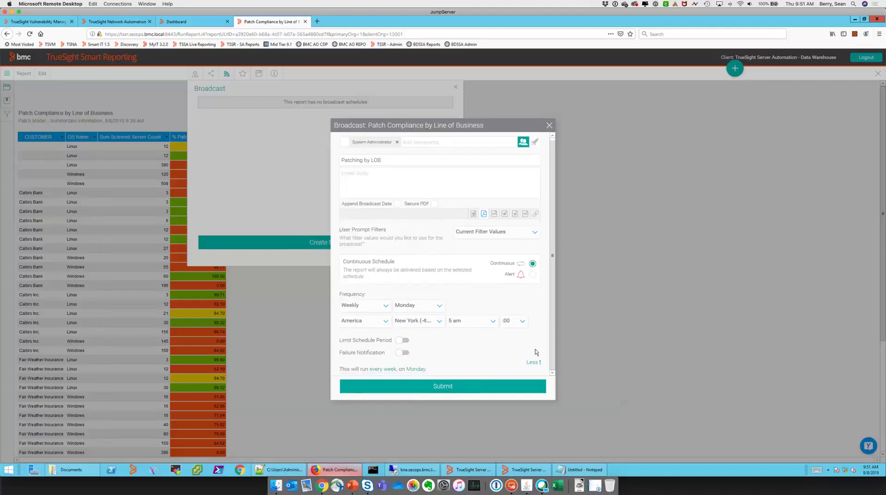
{"action": "left_click", "coordinate": [462, 387]}
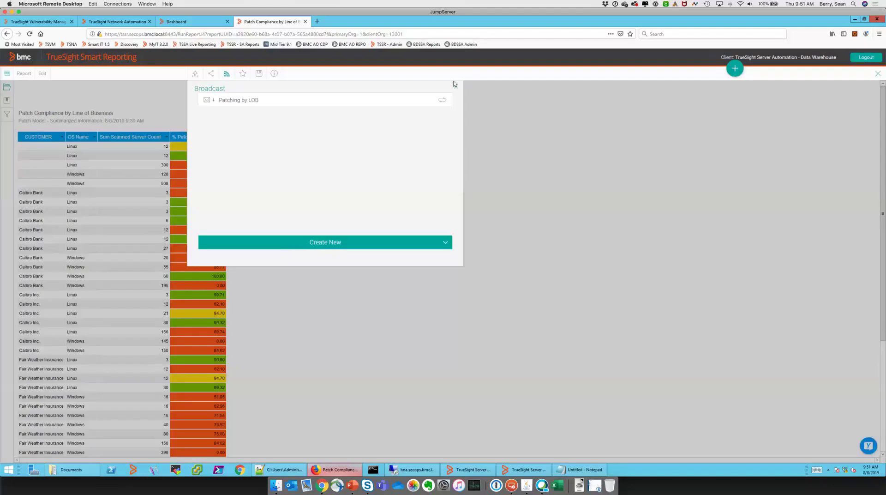
{"action": "left_click", "coordinate": [519, 128]}
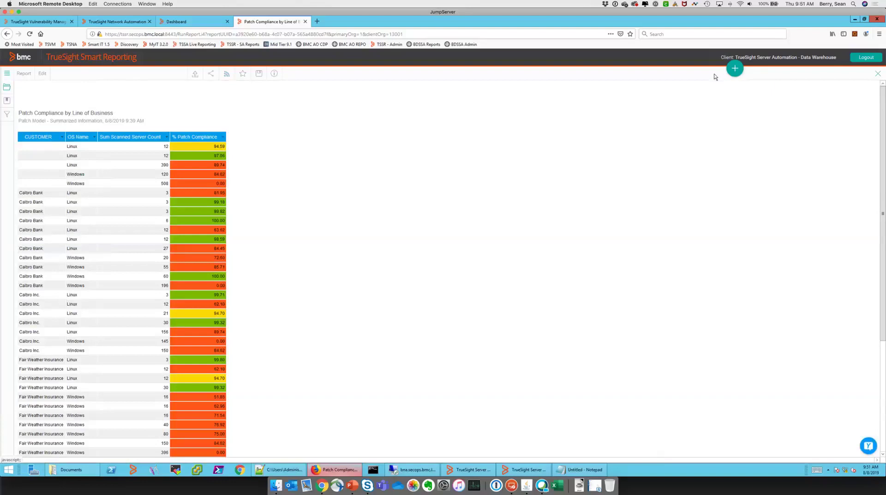
Create a new report using the Compliance view as its data source
{"action": "left_click", "coordinate": [735, 69]}
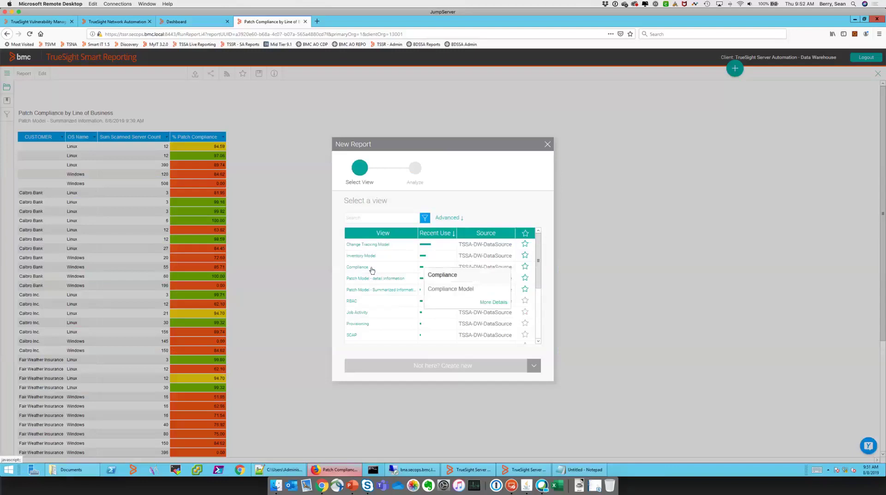
{"action": "left_click", "coordinate": [371, 268]}
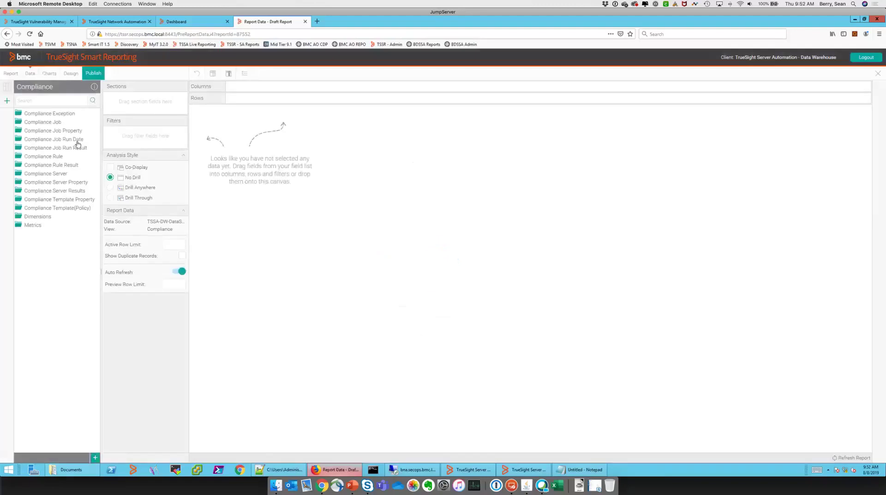
Add Template (Policy) Name from Compliance Template(Policy) as a report column
{"action": "left_click", "coordinate": [44, 174]}
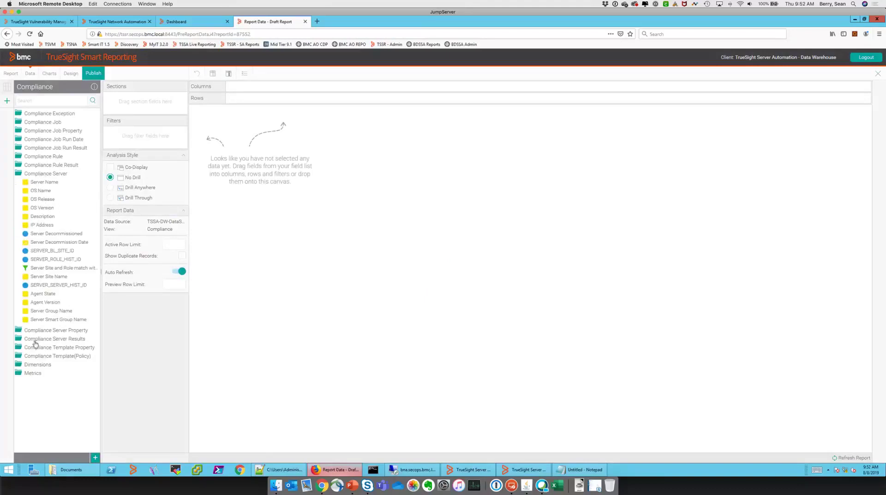
{"action": "left_click", "coordinate": [42, 356]}
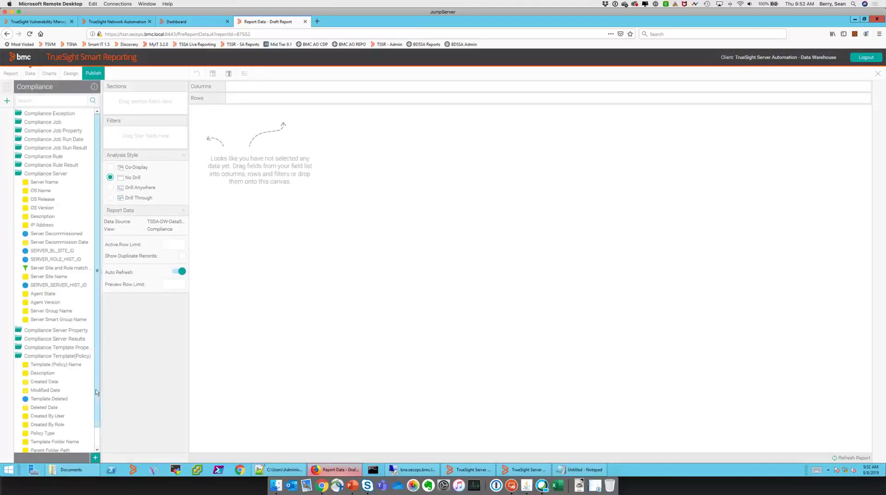
{"action": "scroll", "coordinate": [92, 396], "scroll_direction": "down", "scroll_amount": 1}
{"action": "left_click_drag", "start_coordinate": [59, 347], "coordinate": [252, 352]}
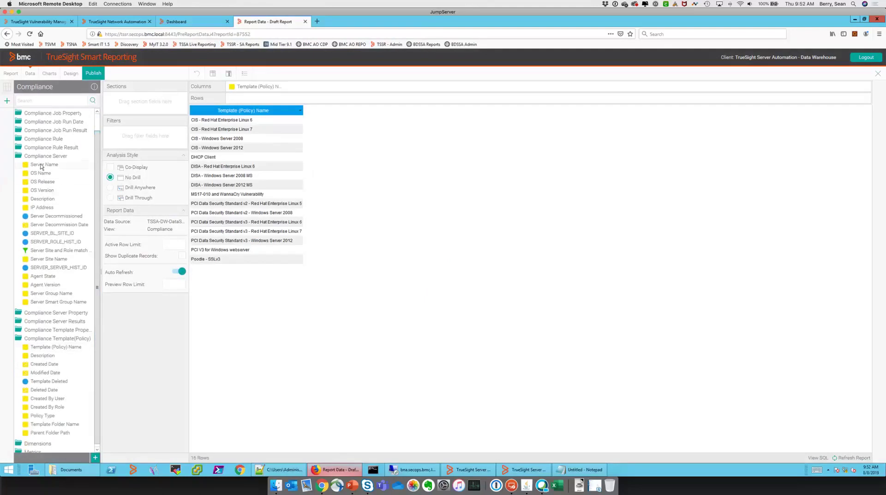
Add Server Name as a second column, cancelling the slow refresh
{"action": "left_click_drag", "start_coordinate": [42, 166], "coordinate": [318, 187]}
{"action": "left_click_drag", "start_coordinate": [317, 187], "coordinate": [318, 187]}
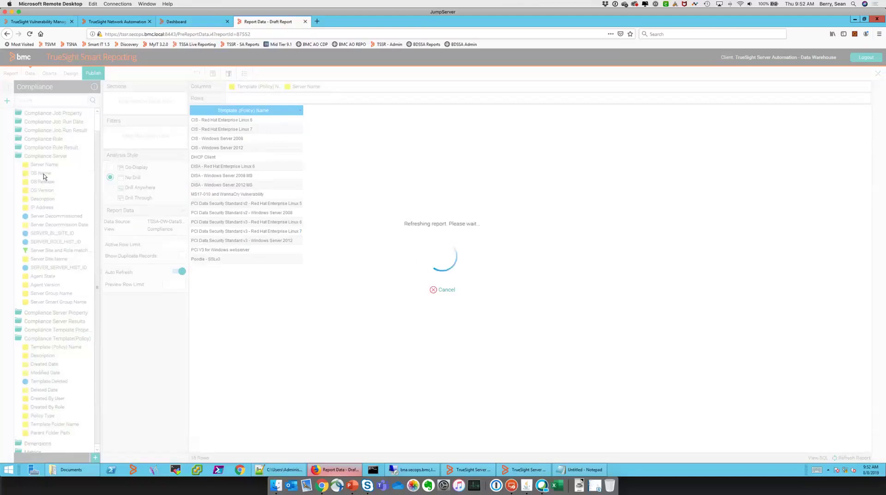
{"action": "left_click", "coordinate": [438, 290]}
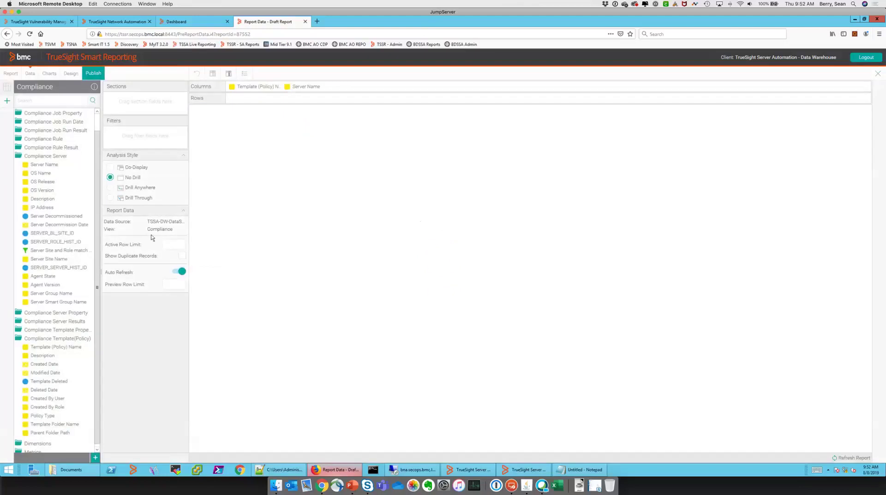
{"action": "left_click", "coordinate": [182, 271]}
{"action": "left_click", "coordinate": [179, 272]}
Delete the Server Name column, leaving only Template (Policy) Name listed
{"action": "mouse_move", "coordinate": [313, 86]}
{"action": "left_click", "coordinate": [333, 87]}
{"action": "left_click", "coordinate": [340, 179]}
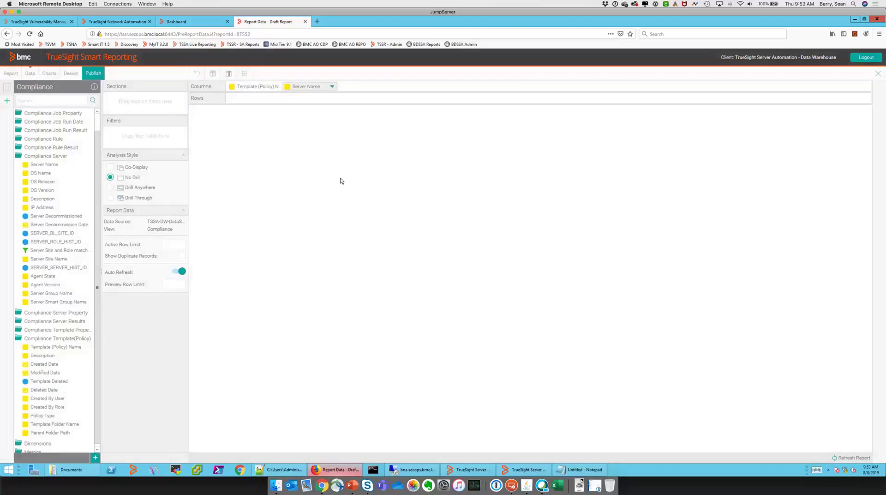
{"action": "left_click", "coordinate": [332, 88]}
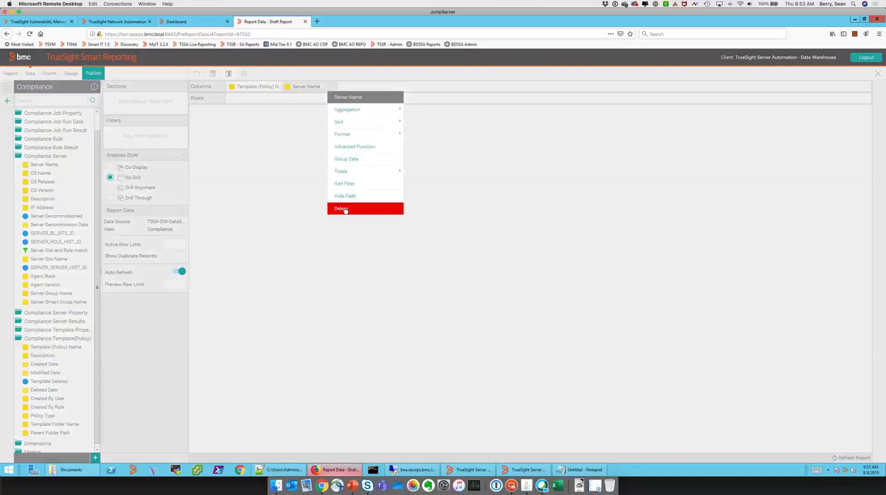
{"action": "left_click", "coordinate": [340, 208]}
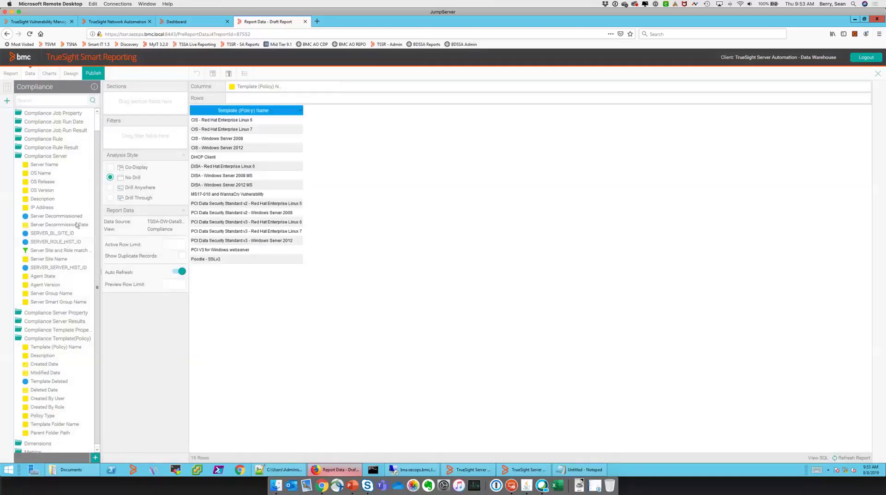
{"action": "scroll", "coordinate": [96, 185], "scroll_direction": "up", "scroll_amount": 2}
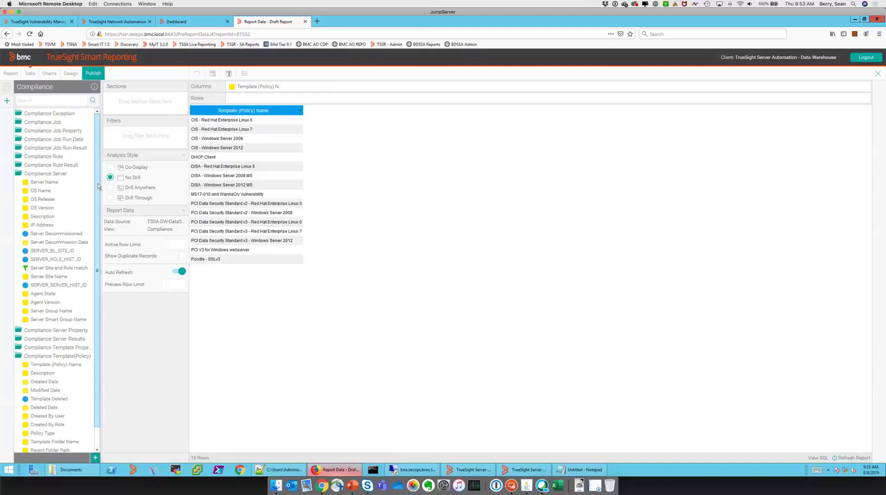
{"action": "scroll", "coordinate": [92, 264], "scroll_direction": "down", "scroll_amount": 2}
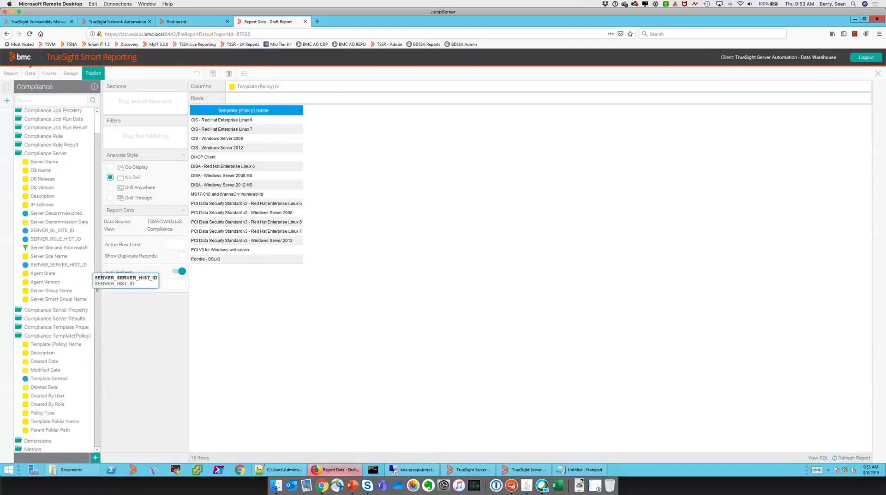
Add % Compliance from Compliance Server Results with aggregation set to None
{"action": "left_click_drag", "start_coordinate": [100, 276], "coordinate": [147, 278]}
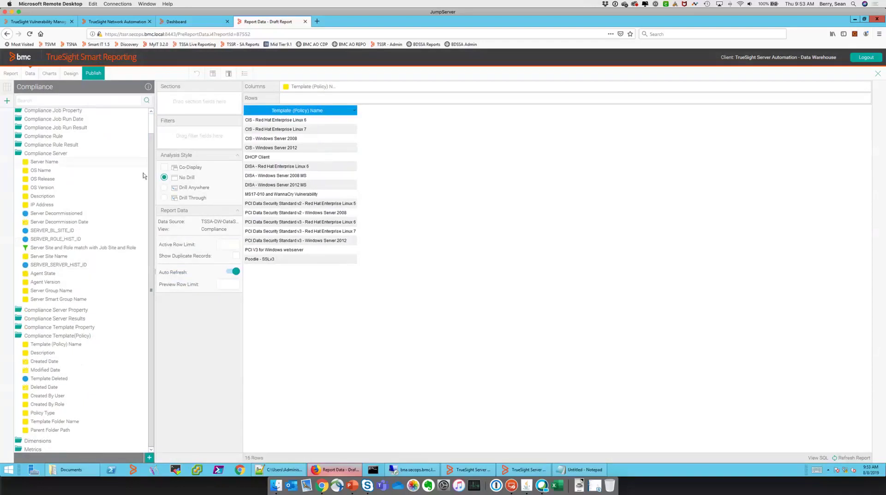
{"action": "left_click", "coordinate": [63, 319]}
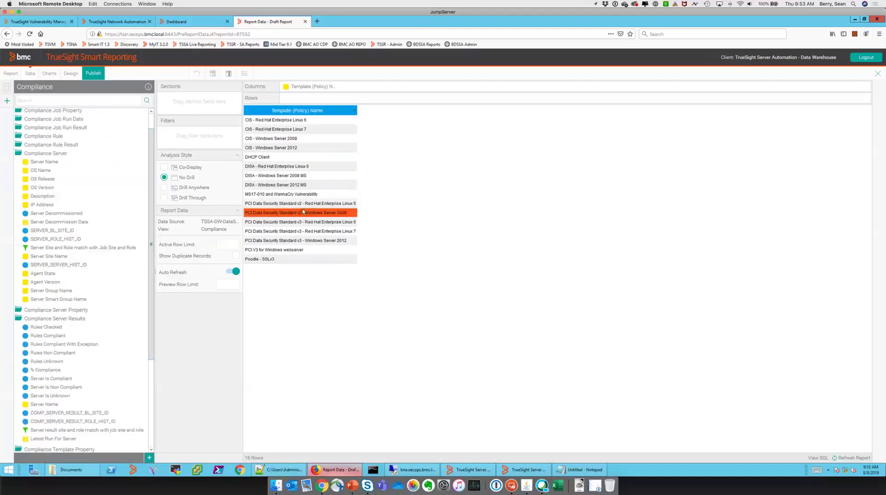
{"action": "left_click", "coordinate": [54, 327]}
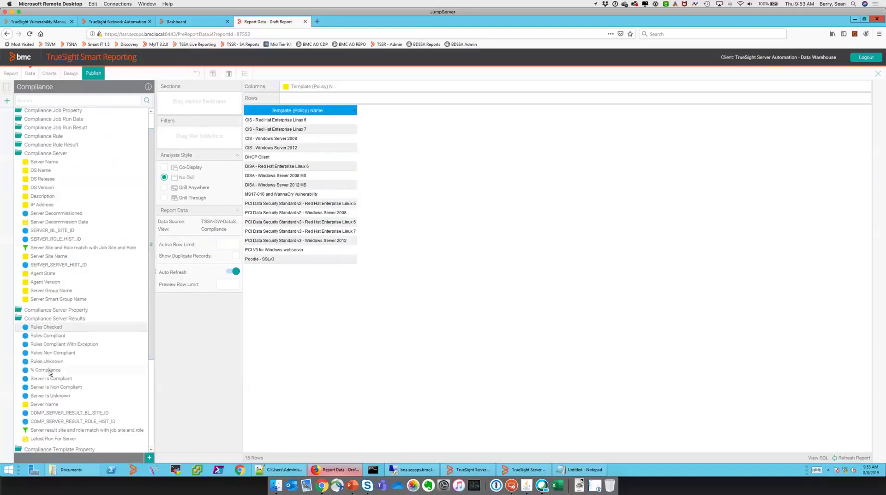
{"action": "left_click_drag", "start_coordinate": [49, 370], "coordinate": [366, 249]}
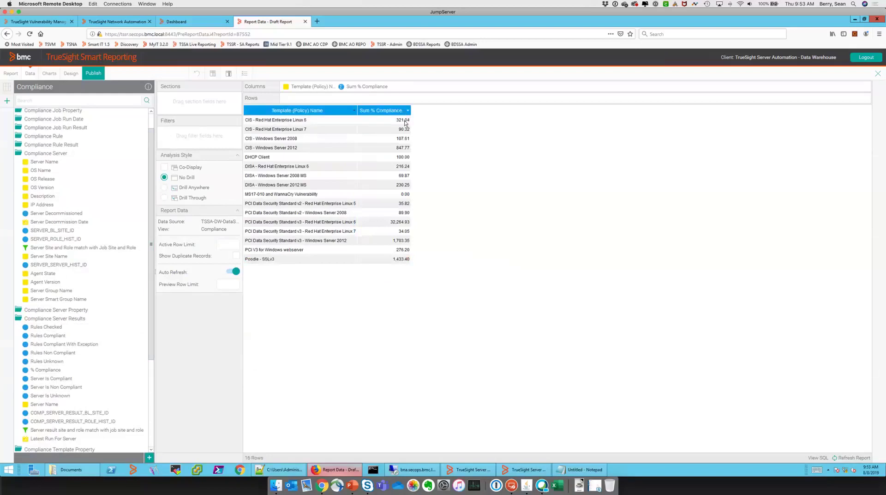
{"action": "left_click", "coordinate": [408, 110]}
{"action": "mouse_move", "coordinate": [423, 130]}
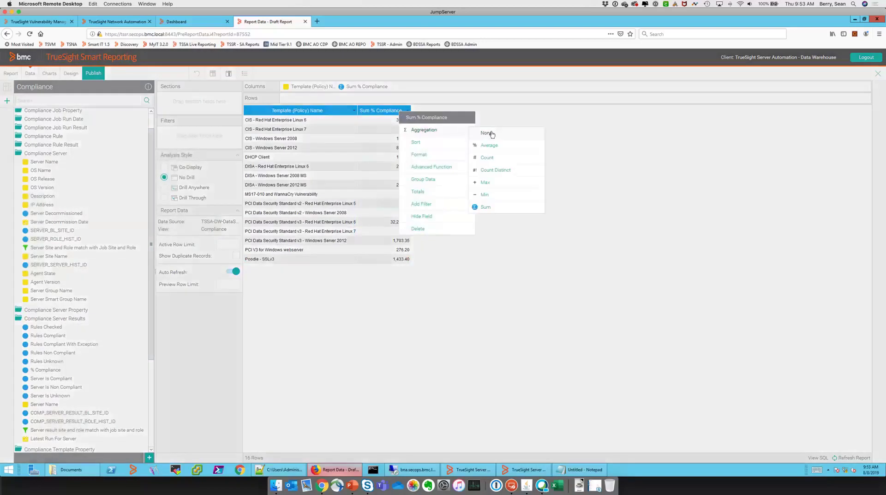
{"action": "left_click", "coordinate": [486, 134]}
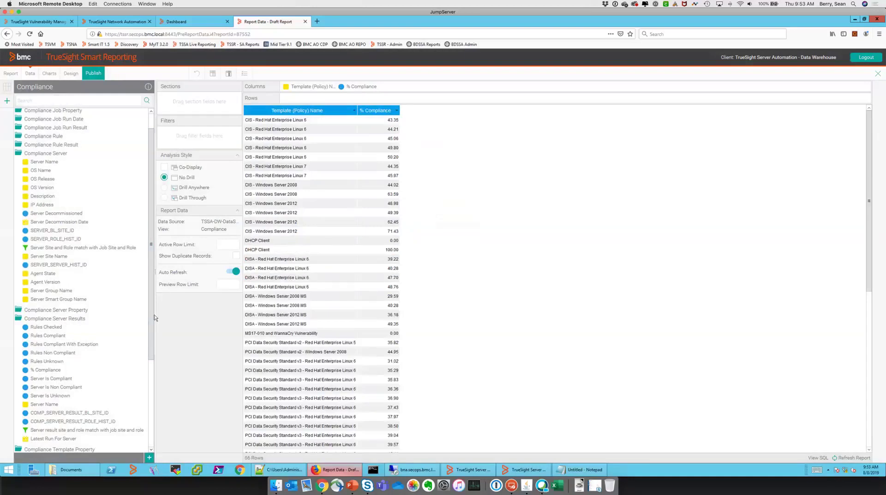
Add the five rule-count fields, Rules Checked through Rules Unknown, to the table
{"action": "left_click", "coordinate": [46, 327]}
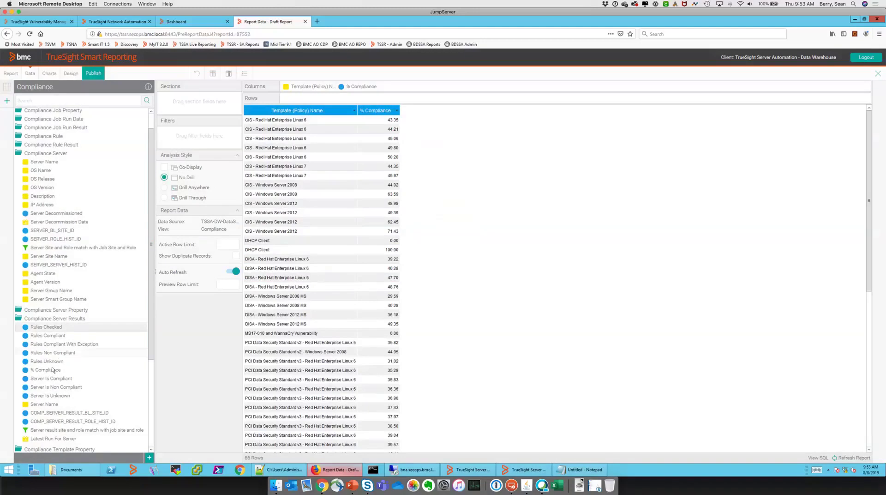
{"action": "left_click", "coordinate": [52, 364], "text": "shift"}
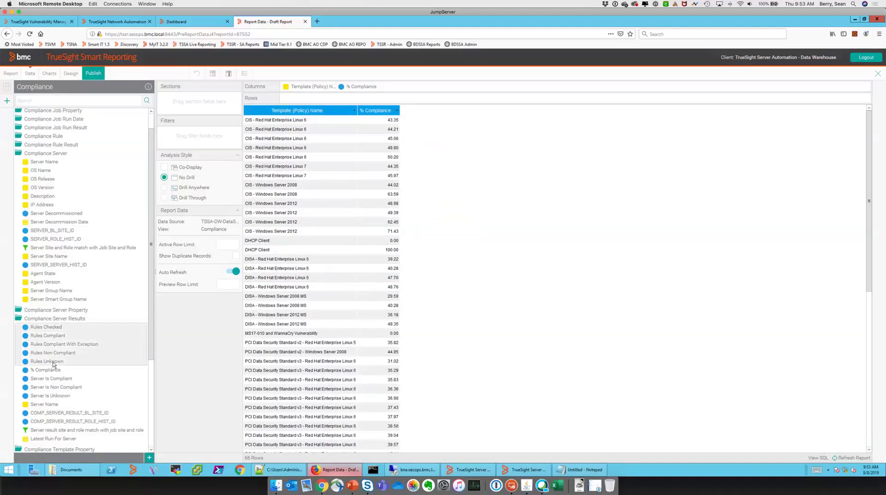
{"action": "left_click_drag", "start_coordinate": [52, 363], "coordinate": [350, 305]}
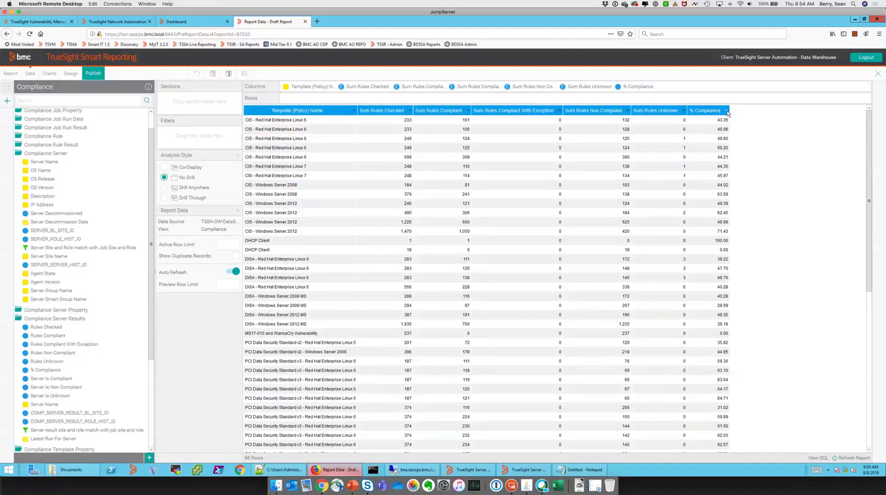
Open Conditional Formatting for % Compliance and add a Less than 60 rule with orange fill
{"action": "left_click", "coordinate": [727, 111]}
{"action": "mouse_move", "coordinate": [738, 154]}
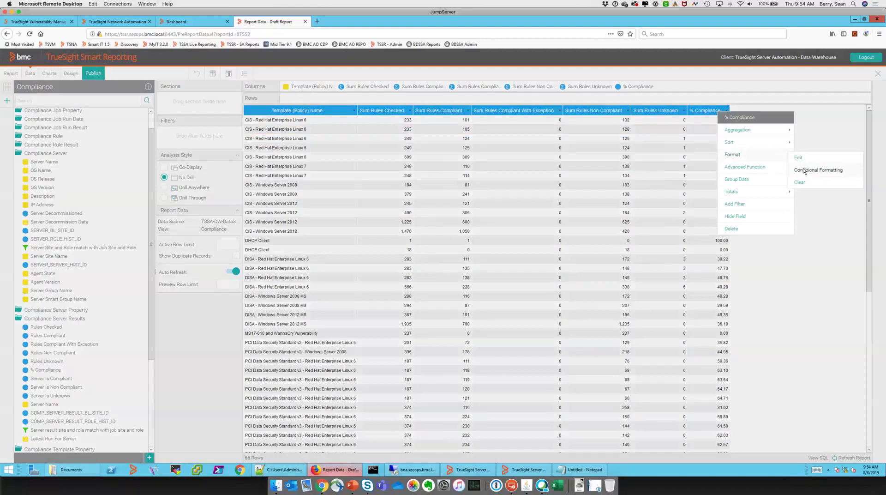
{"action": "left_click", "coordinate": [803, 170]}
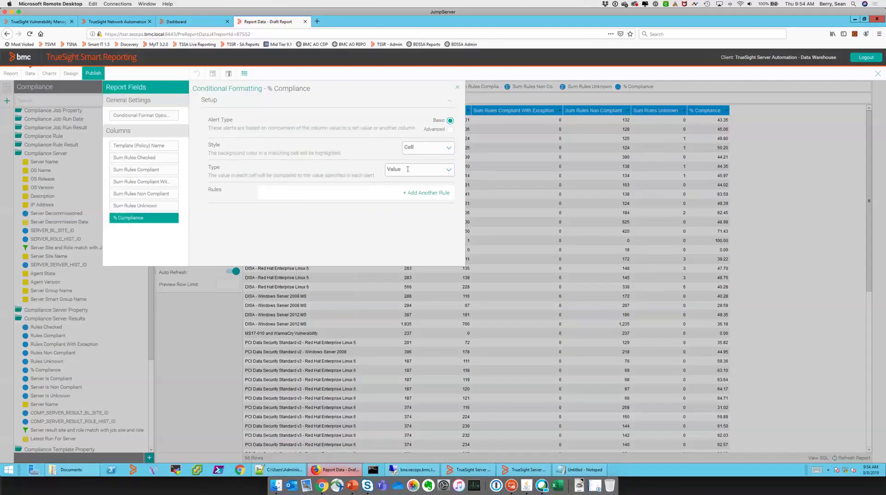
{"action": "left_click", "coordinate": [325, 195]}
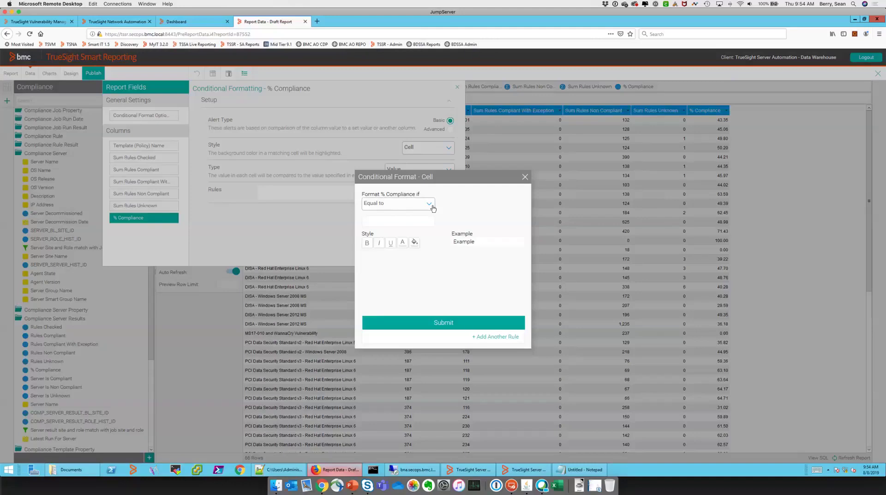
{"action": "left_click", "coordinate": [395, 204]}
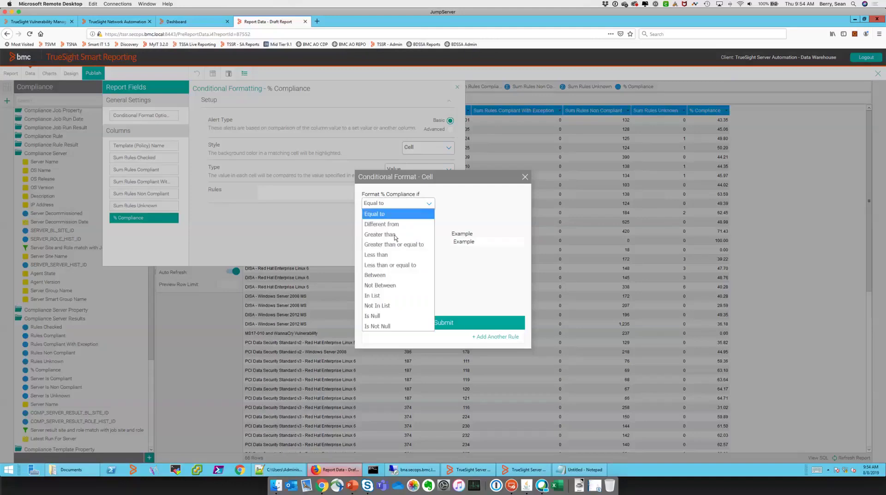
{"action": "left_click", "coordinate": [378, 254]}
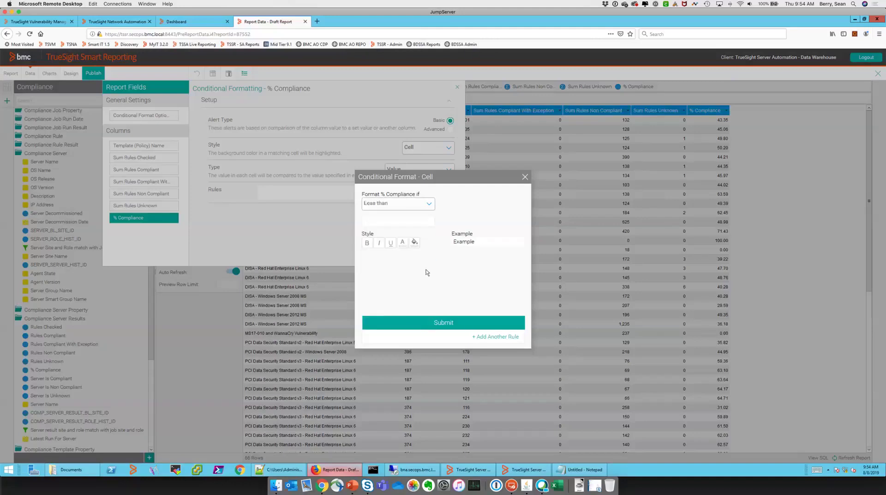
{"action": "left_click", "coordinate": [393, 221]}
{"action": "type", "text": "60"}
{"action": "left_click", "coordinate": [414, 242]}
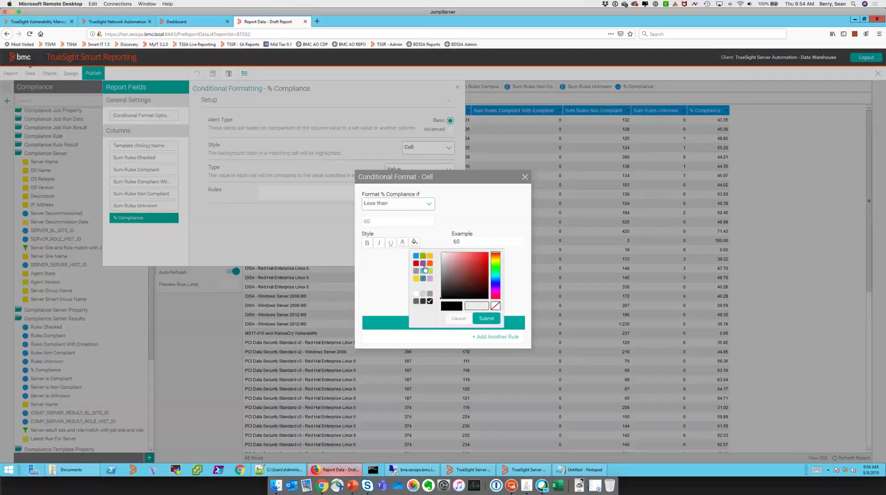
{"action": "left_click", "coordinate": [485, 318]}
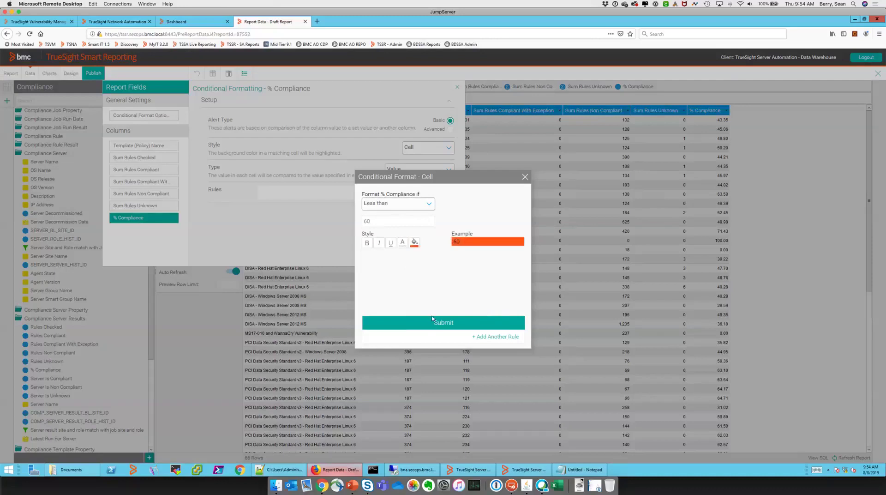
{"action": "key", "text": "Return"}
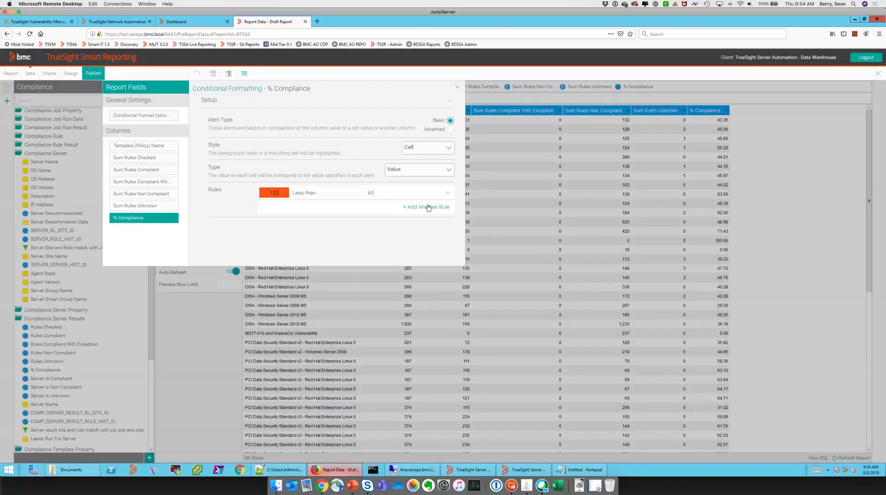
Add a Between 60 and 90 rule with yellow fill
{"action": "left_click", "coordinate": [421, 209]}
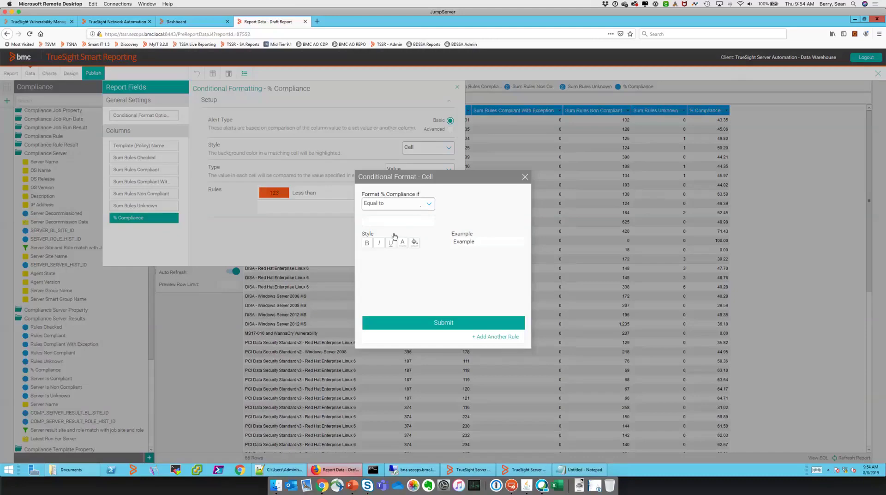
{"action": "left_click", "coordinate": [420, 206]}
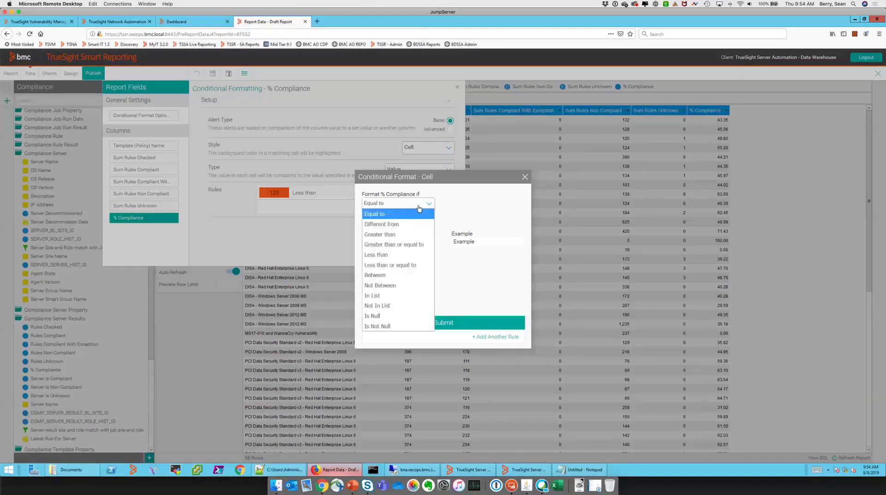
{"action": "left_click", "coordinate": [387, 275]}
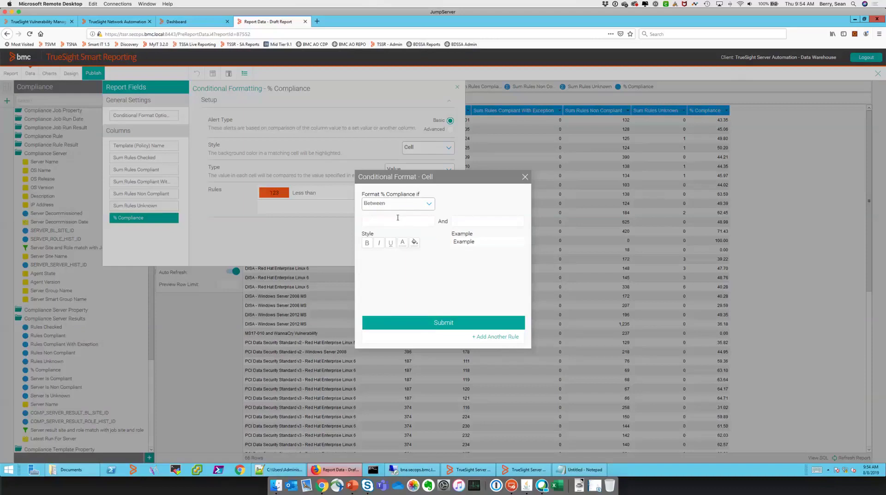
{"action": "left_click", "coordinate": [398, 217]}
{"action": "type", "text": "60"}
{"action": "key", "text": "Tab"}
{"action": "type", "text": "90"}
{"action": "left_click", "coordinate": [414, 243]}
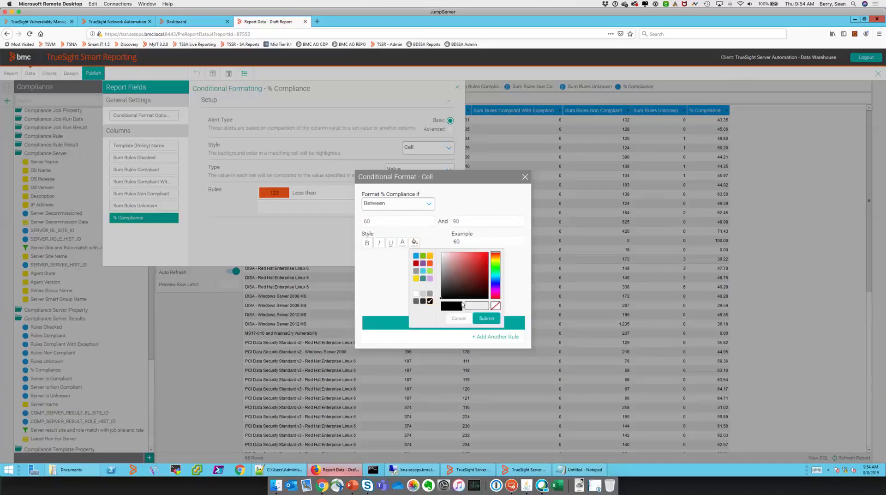
{"action": "left_click", "coordinate": [430, 256]}
{"action": "left_click", "coordinate": [486, 318]}
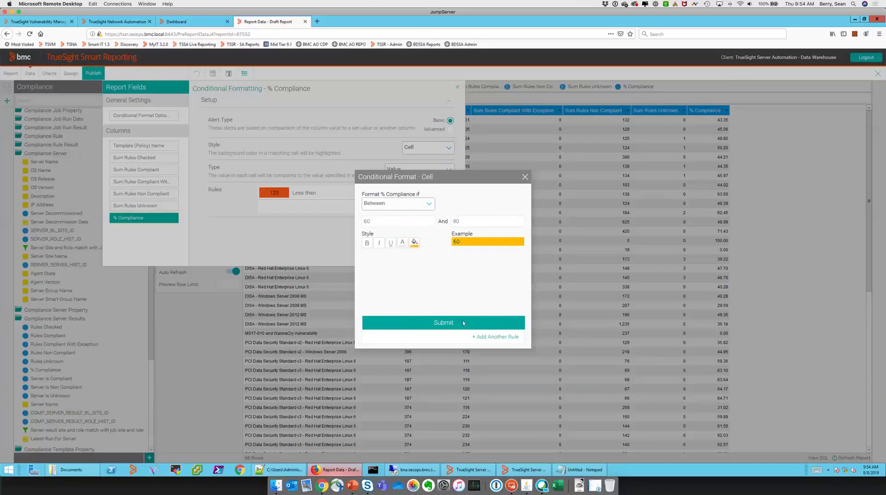
{"action": "left_click", "coordinate": [464, 323]}
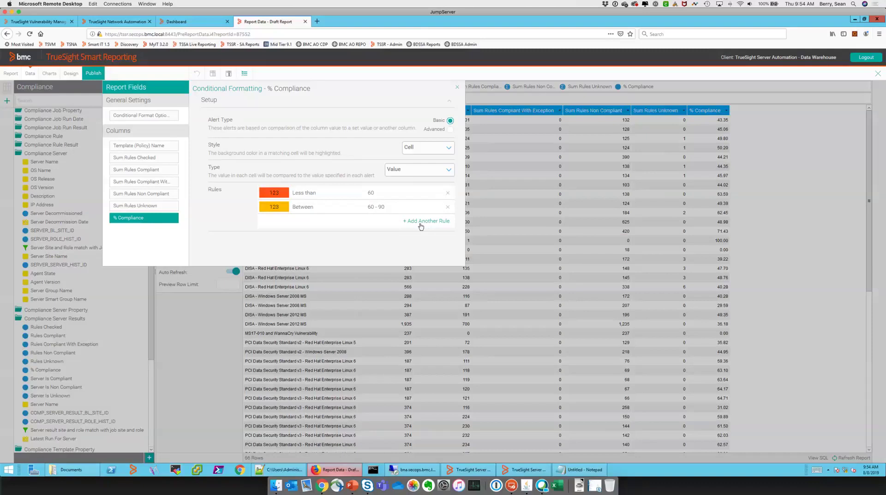
Add a Greater than or equal to 90 rule with light-green fill and apply the rules
{"action": "left_click", "coordinate": [413, 226]}
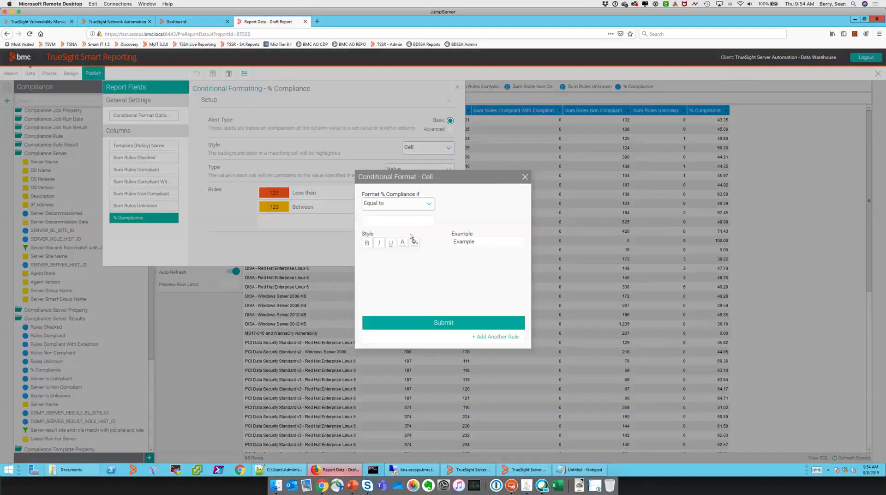
{"action": "left_click", "coordinate": [399, 204]}
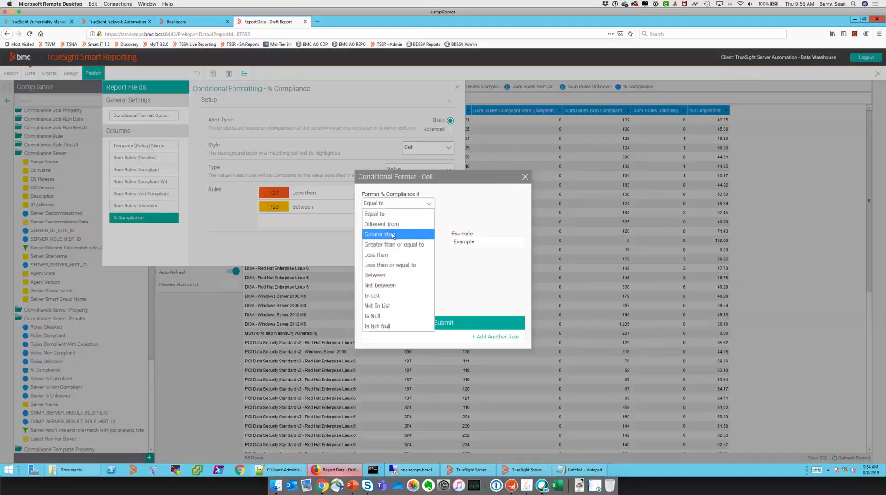
{"action": "left_click", "coordinate": [395, 234]}
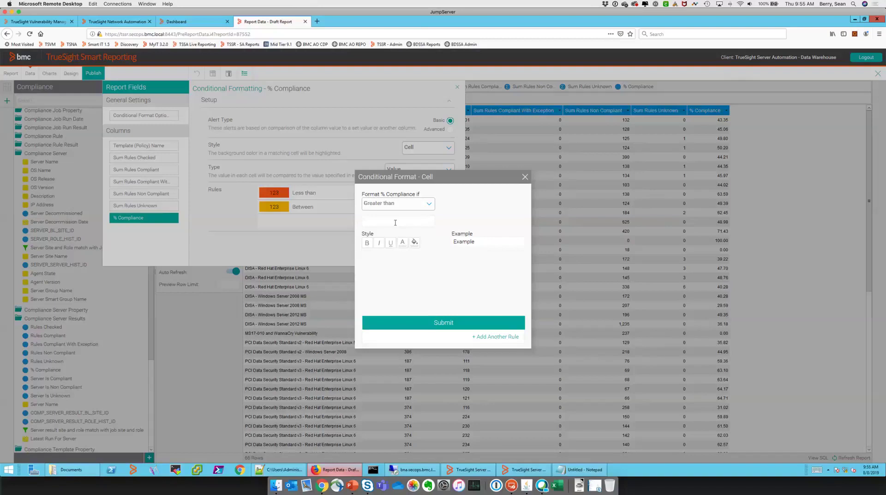
{"action": "left_click", "coordinate": [395, 223]}
{"action": "type", "text": "90"}
{"action": "left_click", "coordinate": [398, 203]}
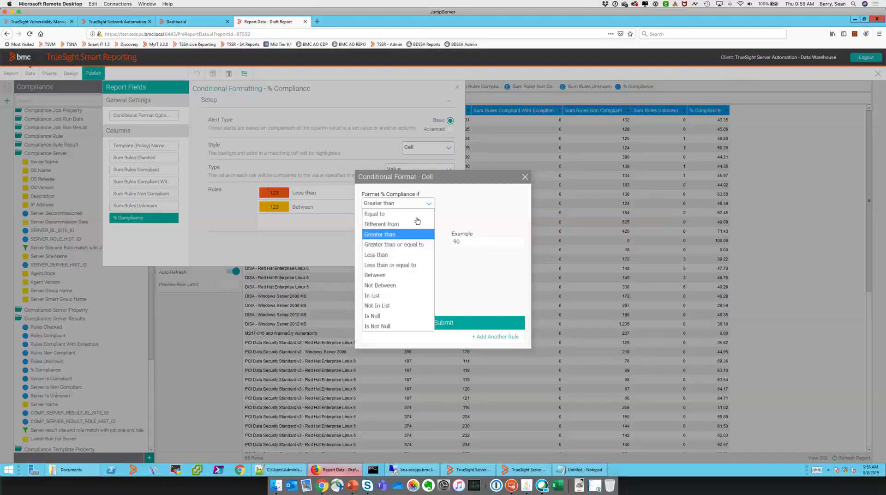
{"action": "left_click", "coordinate": [398, 204]}
{"action": "left_click", "coordinate": [419, 275]}
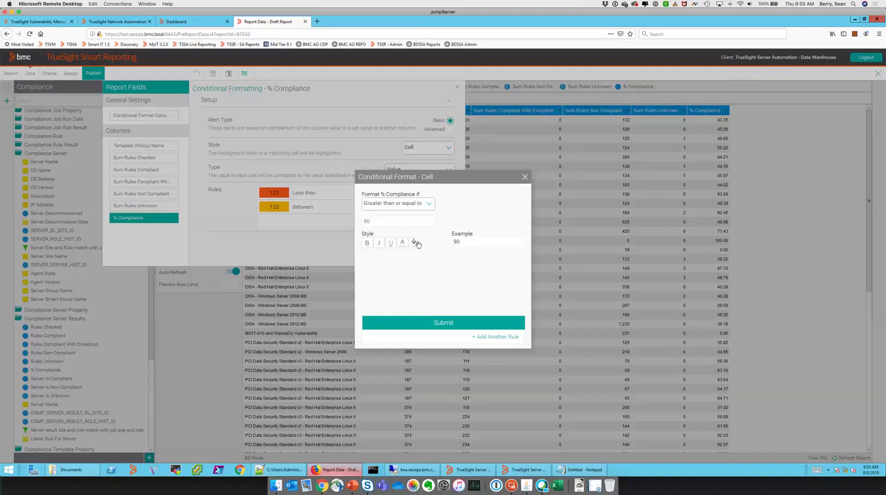
{"action": "left_click", "coordinate": [414, 241]}
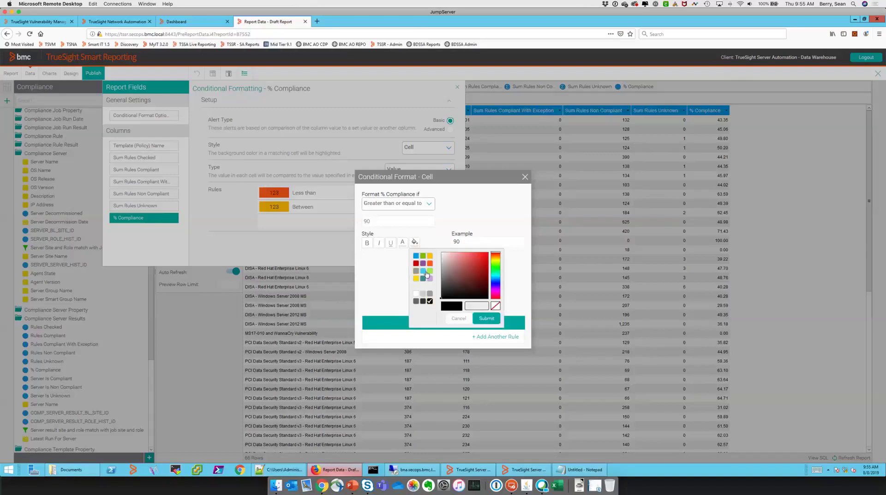
{"action": "left_click", "coordinate": [430, 274]}
{"action": "left_click", "coordinate": [486, 318]}
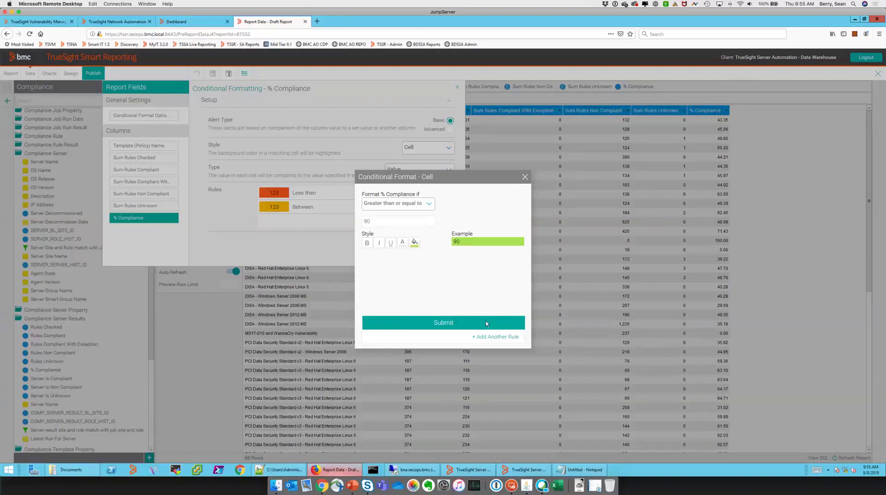
{"action": "left_click", "coordinate": [485, 322]}
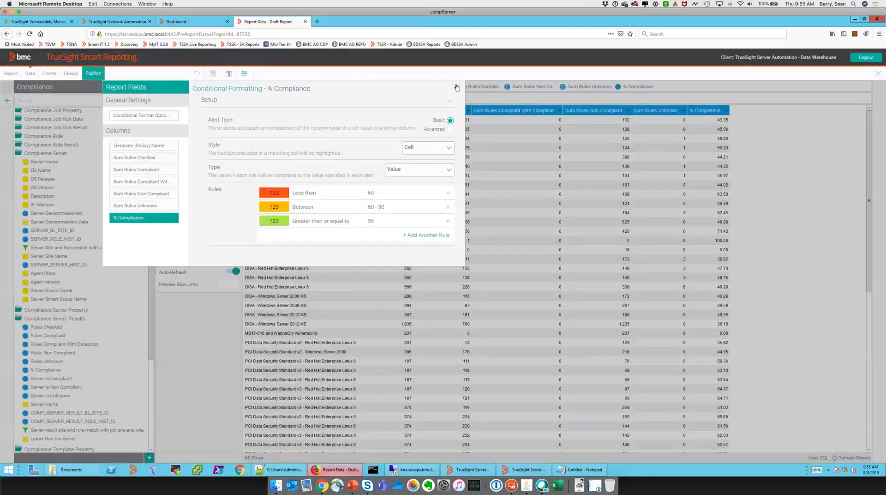
{"action": "left_click", "coordinate": [457, 87]}
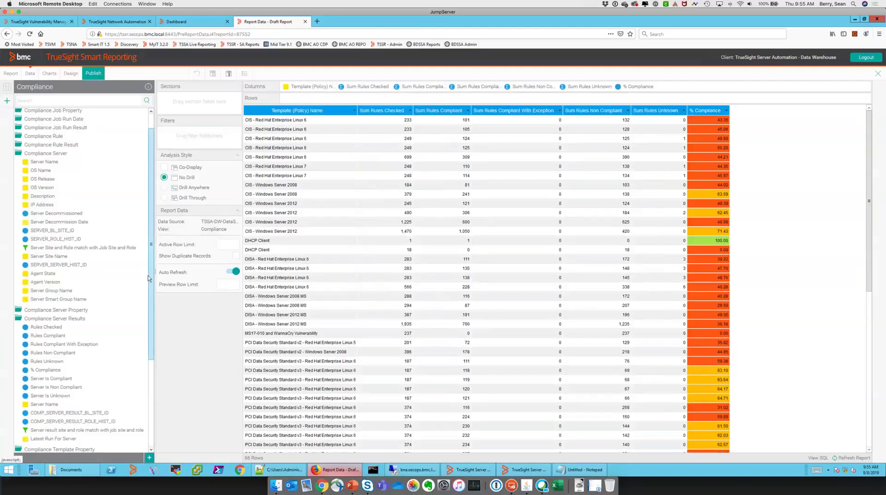
Scroll the Compliance field tree and expand the Compliance Server Property folder
{"action": "scroll", "coordinate": [69, 277], "scroll_direction": "down", "scroll_amount": 3}
{"action": "left_click", "coordinate": [58, 242]}
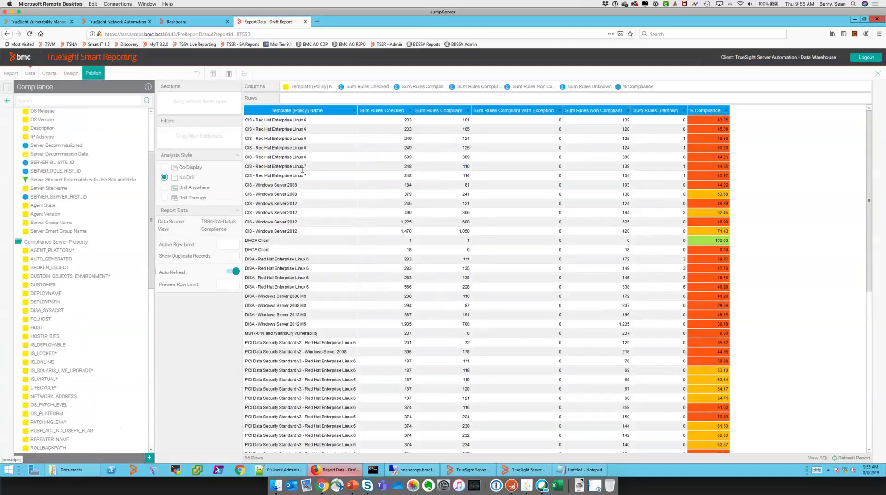
{"action": "left_click_drag", "start_coordinate": [150, 169], "coordinate": [150, 352]}
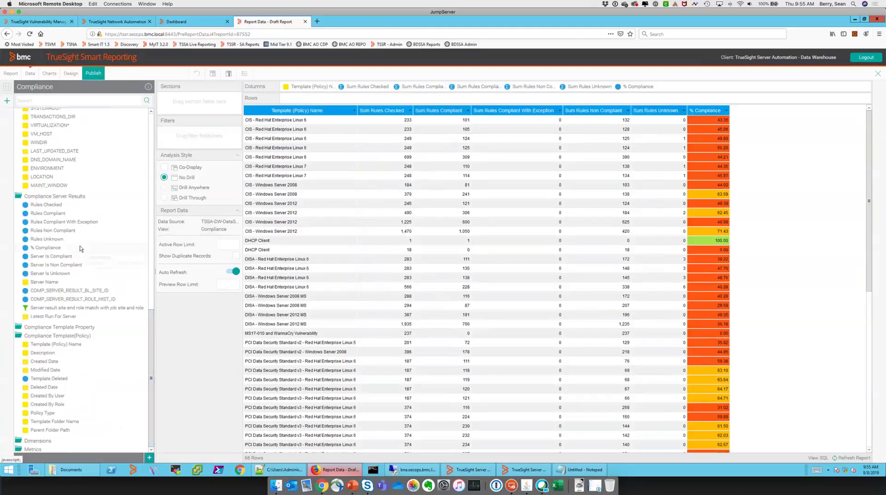
{"action": "left_click", "coordinate": [149, 139]}
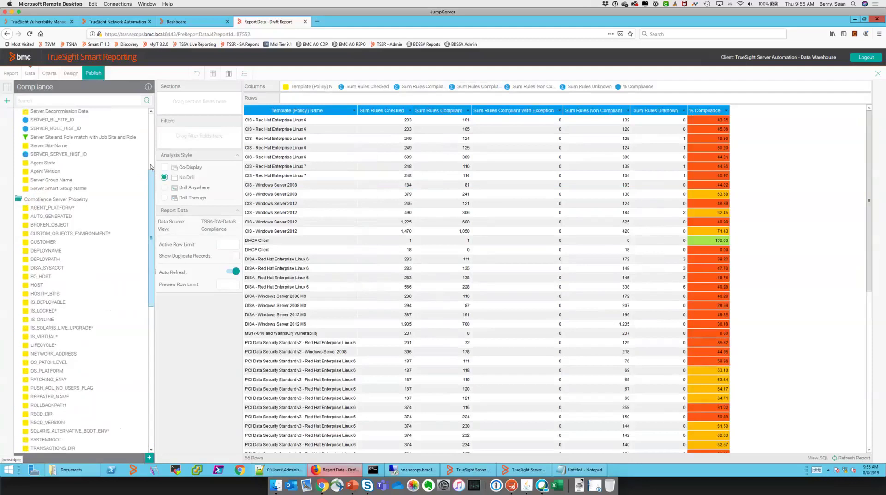
{"action": "left_click_drag", "start_coordinate": [152, 162], "coordinate": [155, 152]}
{"action": "scroll", "coordinate": [151, 154], "scroll_direction": "up", "scroll_amount": 2}
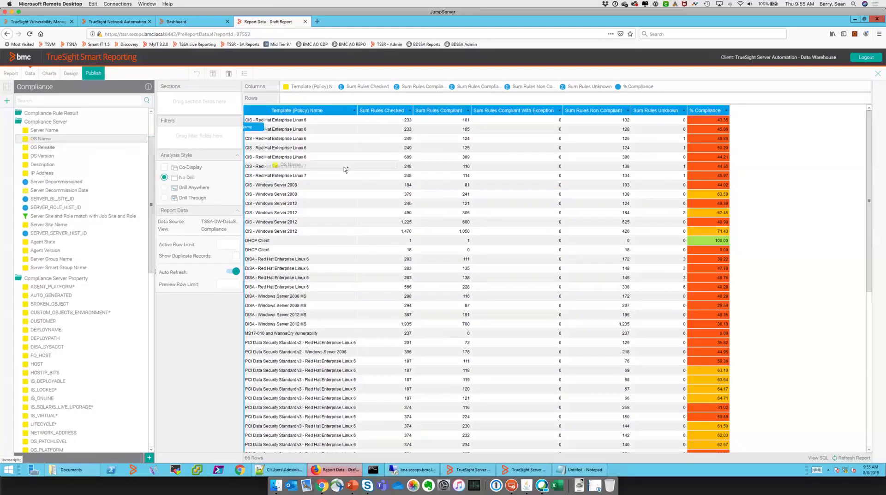
{"action": "left_click_drag", "start_coordinate": [344, 169], "coordinate": [346, 181]}
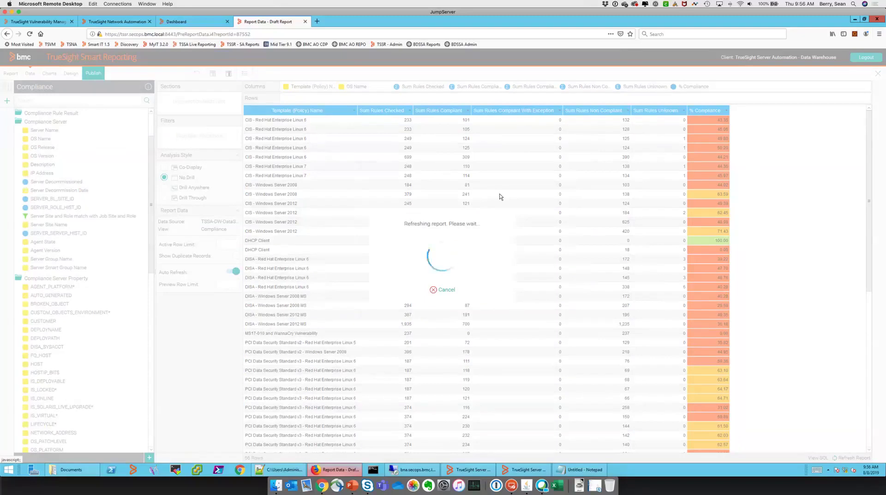
{"action": "left_click", "coordinate": [444, 290]}
{"action": "left_click", "coordinate": [234, 271]}
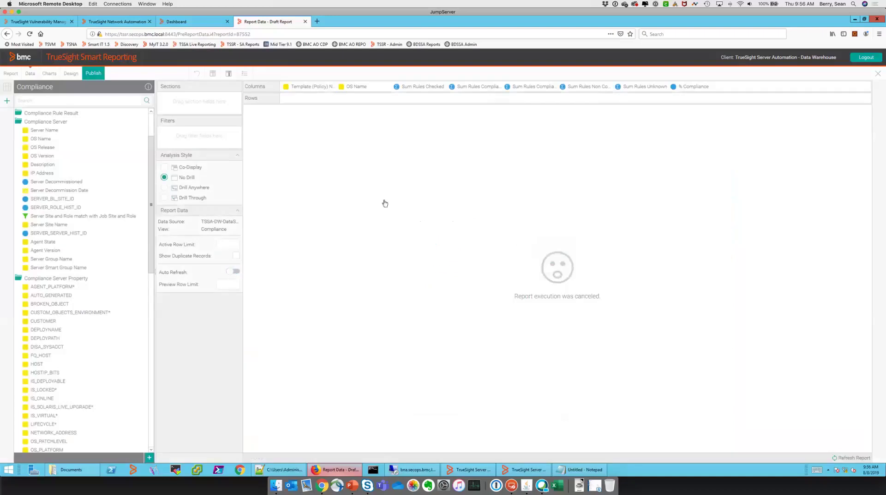
{"action": "left_click", "coordinate": [234, 271]}
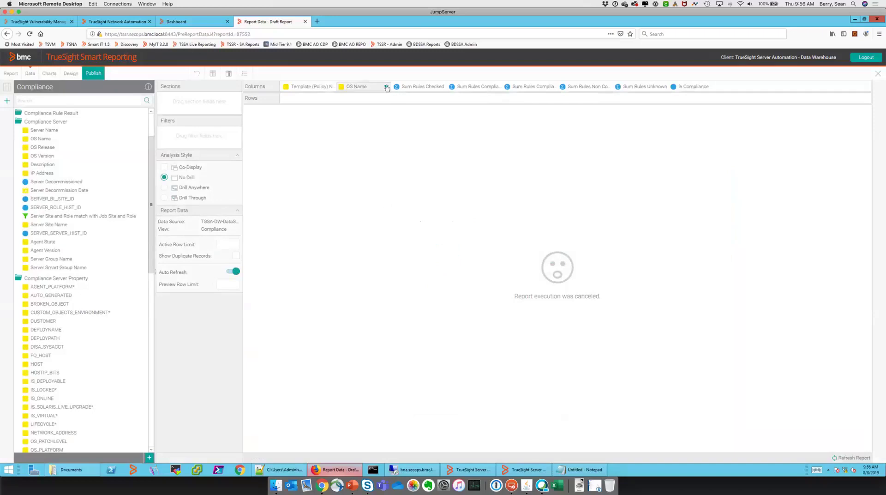
{"action": "left_click", "coordinate": [386, 88]}
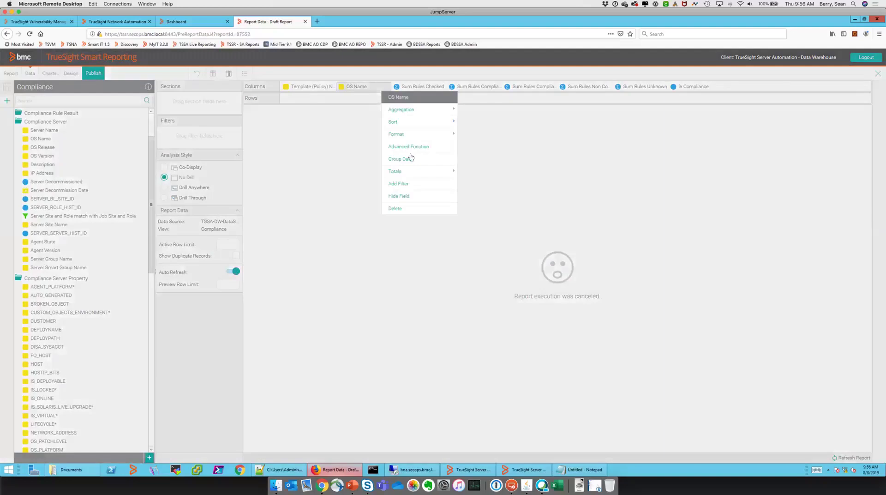
{"action": "left_click", "coordinate": [403, 210]}
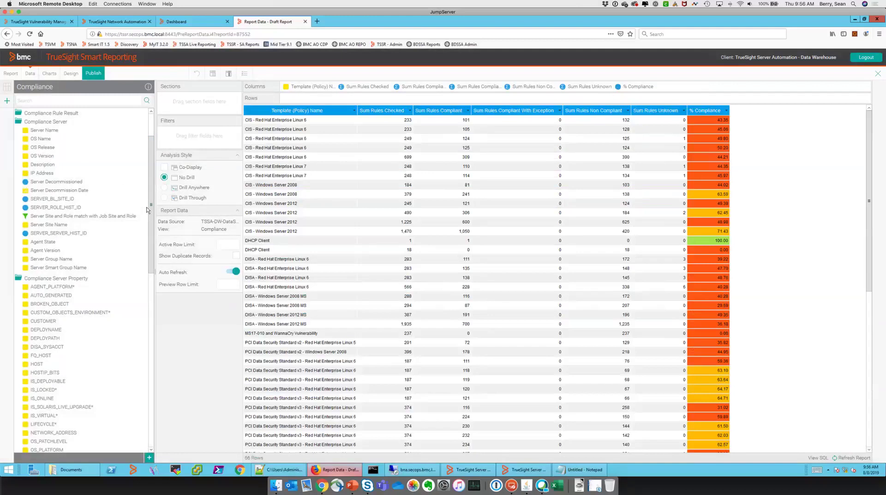
Expand Compliance Job and drag Show only latest run data into Filters
{"action": "left_click_drag", "start_coordinate": [151, 217], "coordinate": [157, 108]}
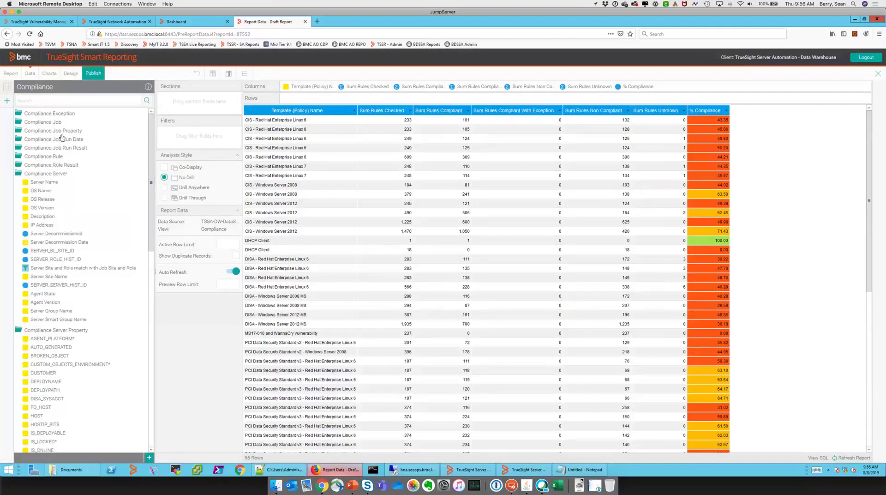
{"action": "left_click", "coordinate": [59, 139]}
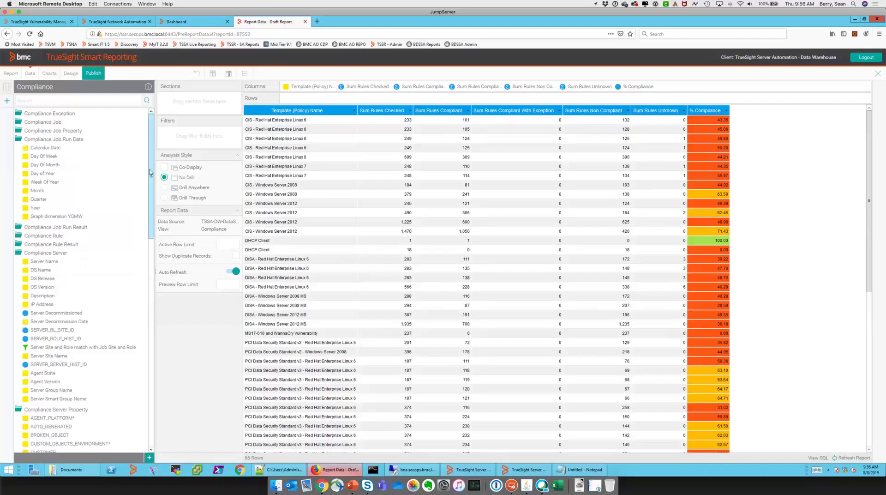
{"action": "left_click", "coordinate": [53, 123]}
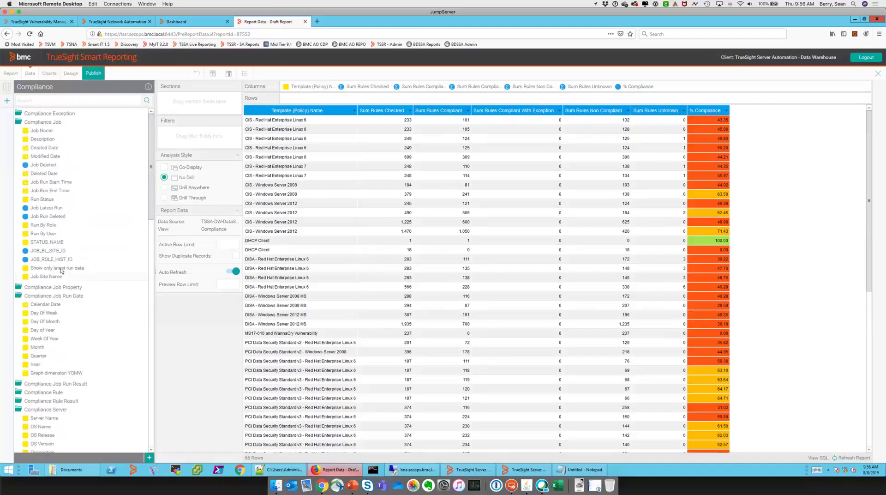
{"action": "left_click_drag", "start_coordinate": [62, 269], "coordinate": [195, 155]}
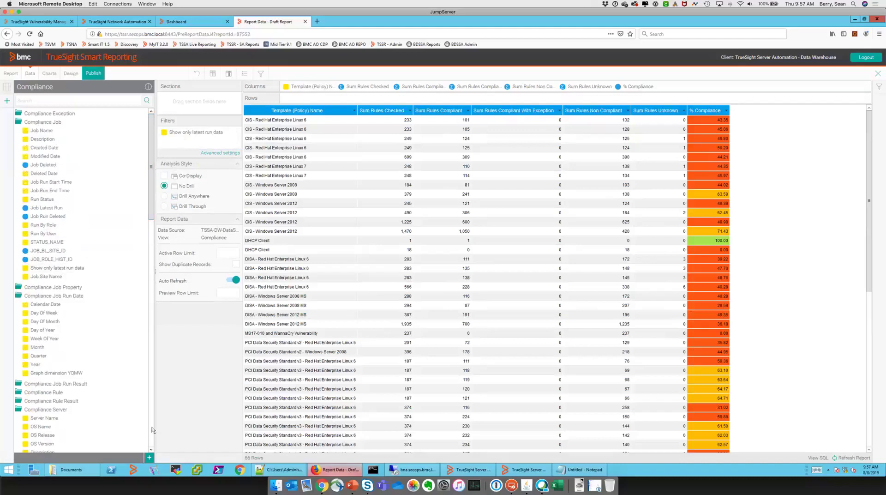
Scroll down the field tree and expand the Dimensions fields
{"action": "scroll", "coordinate": [153, 430], "scroll_direction": "down", "scroll_amount": 10}
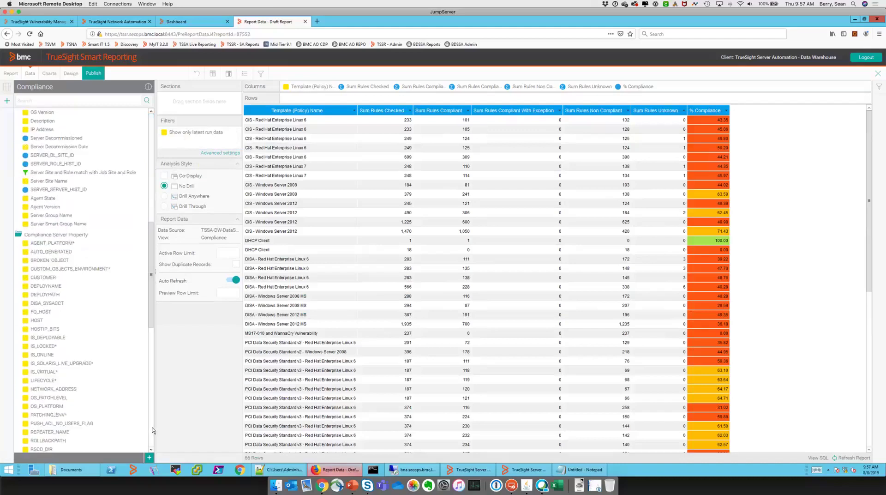
{"action": "scroll", "coordinate": [153, 430], "scroll_direction": "down", "scroll_amount": 10}
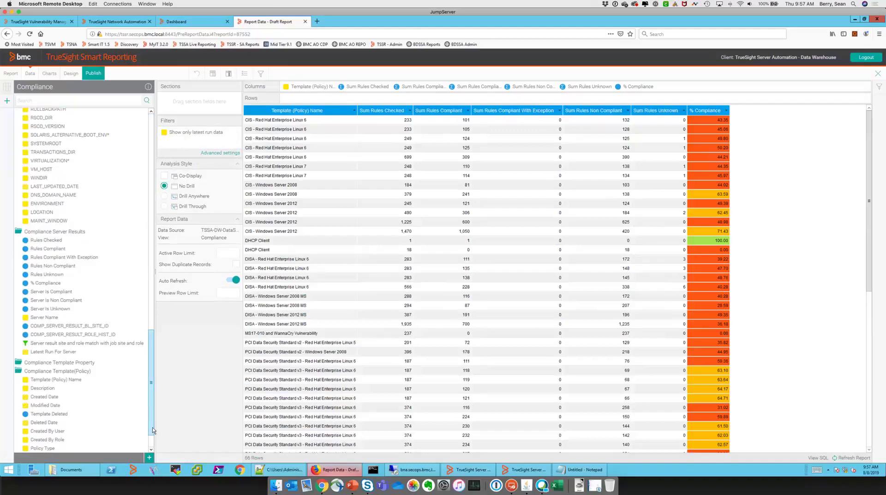
{"action": "scroll", "coordinate": [151, 438], "scroll_direction": "down", "scroll_amount": 1}
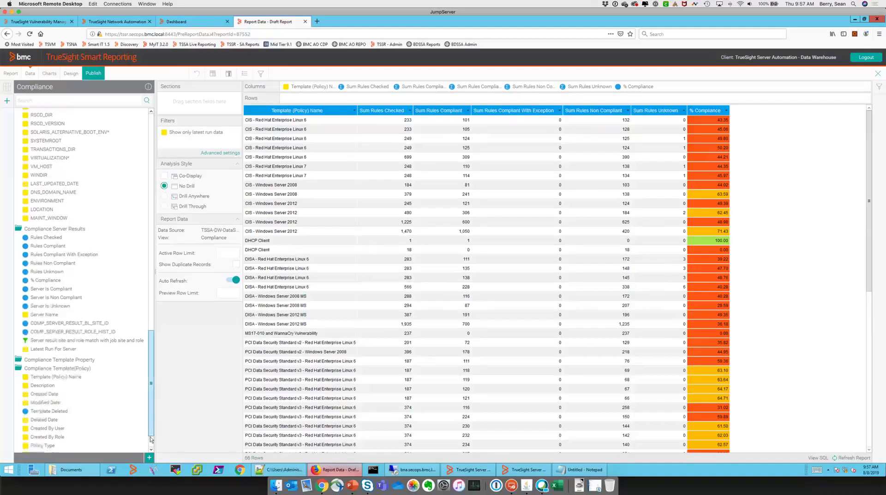
{"action": "scroll", "coordinate": [150, 438], "scroll_direction": "down", "scroll_amount": 2}
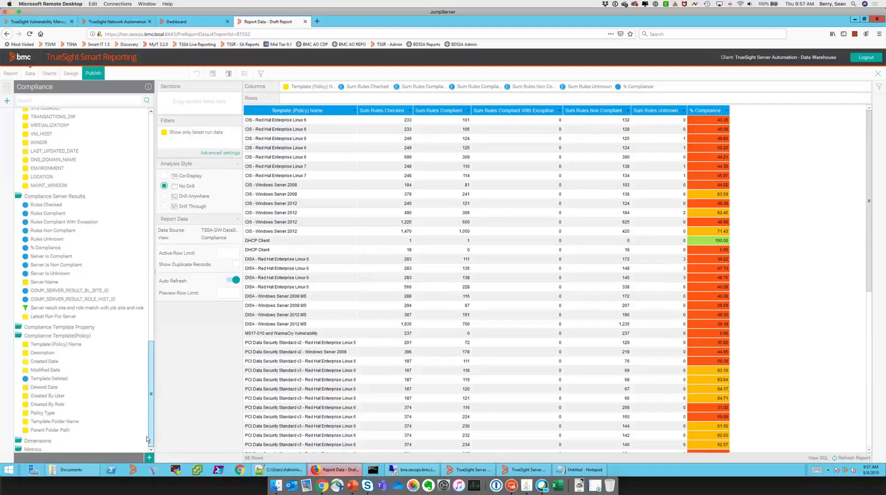
{"action": "left_click", "coordinate": [35, 450]}
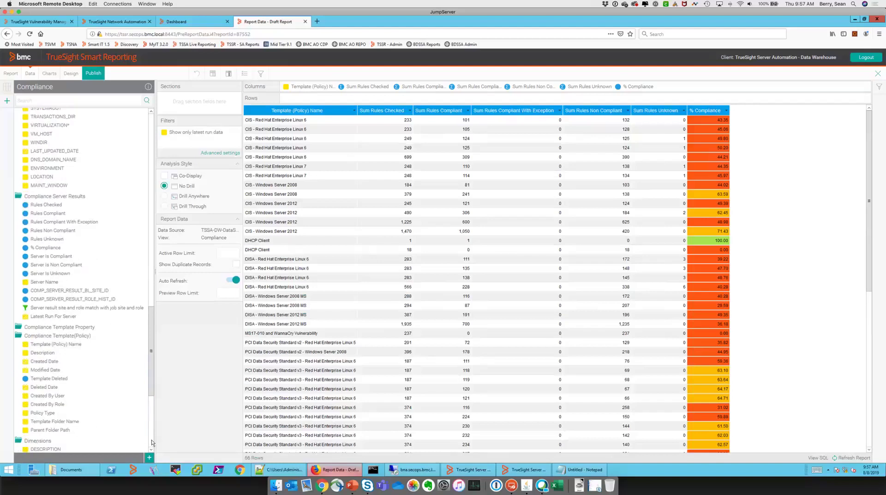
{"action": "scroll", "coordinate": [151, 439], "scroll_direction": "down", "scroll_amount": 10}
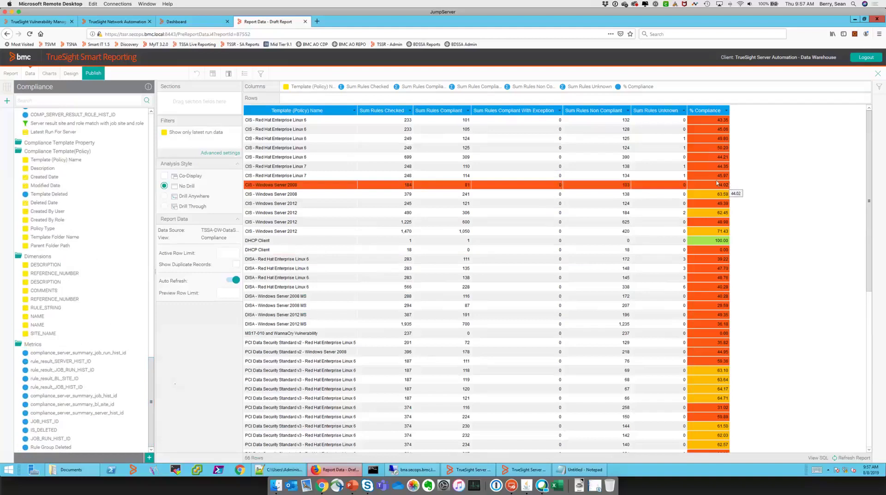
Delete the Show only latest run data column from the report table
{"action": "left_click_drag", "start_coordinate": [178, 134], "coordinate": [740, 162]}
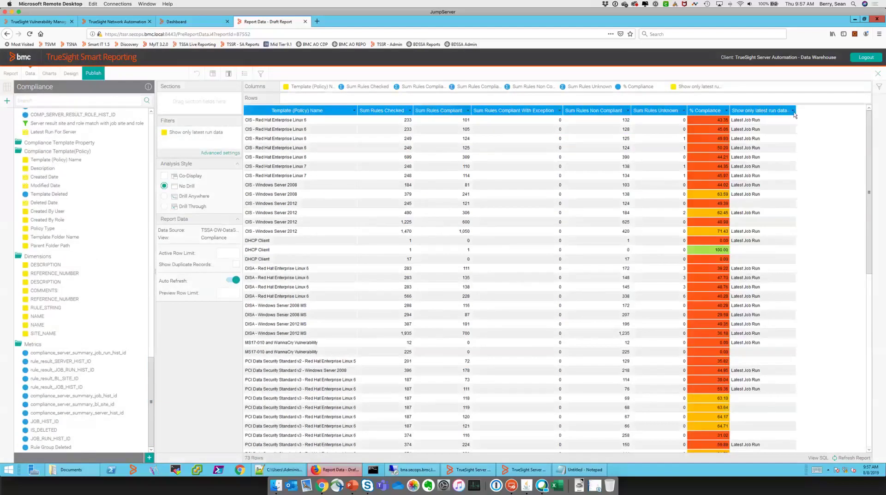
{"action": "left_click", "coordinate": [792, 111]}
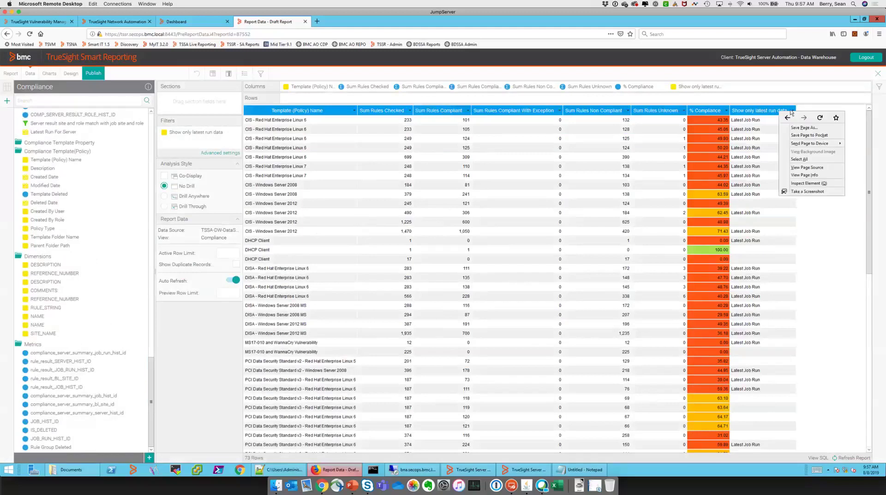
{"action": "left_click", "coordinate": [792, 112]}
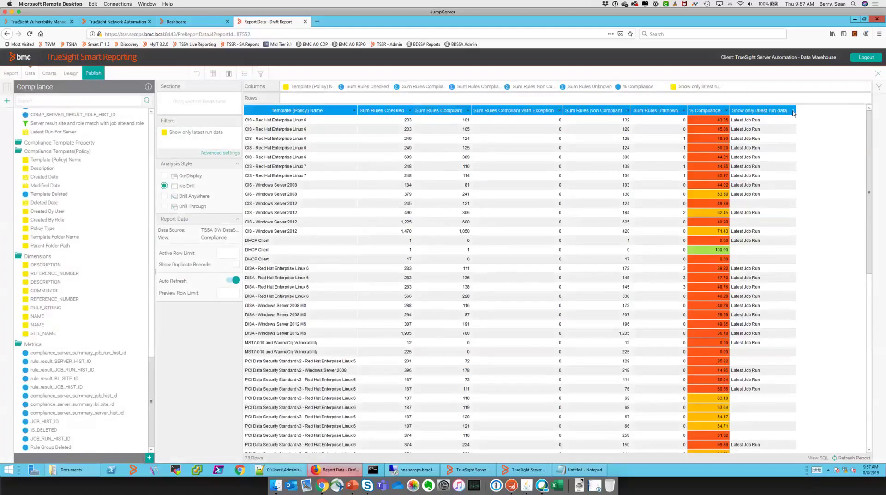
{"action": "left_click", "coordinate": [792, 111]}
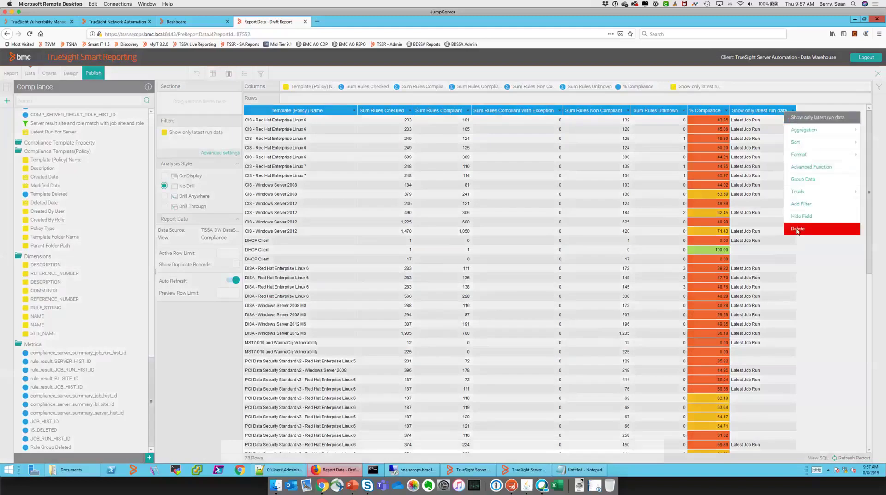
{"action": "left_click", "coordinate": [797, 229]}
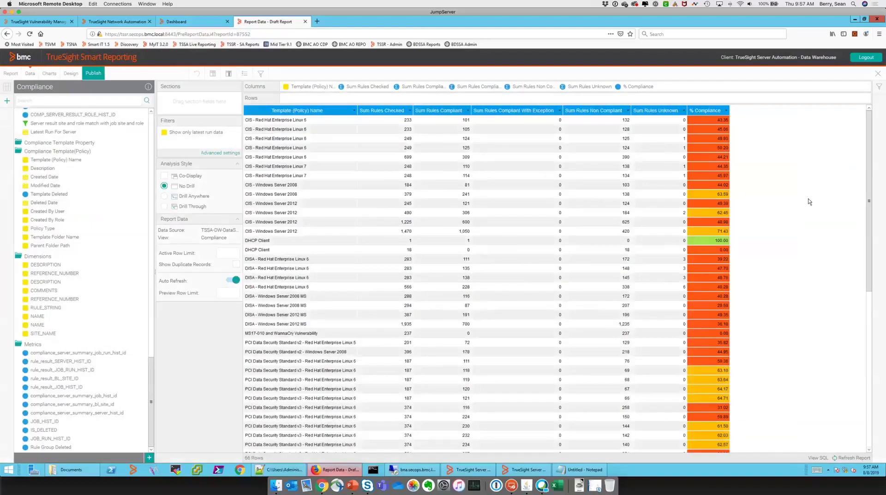
Publish the report as 'Compliance Summary by Policy and OS' under the Compliance category
{"action": "left_click", "coordinate": [94, 74]}
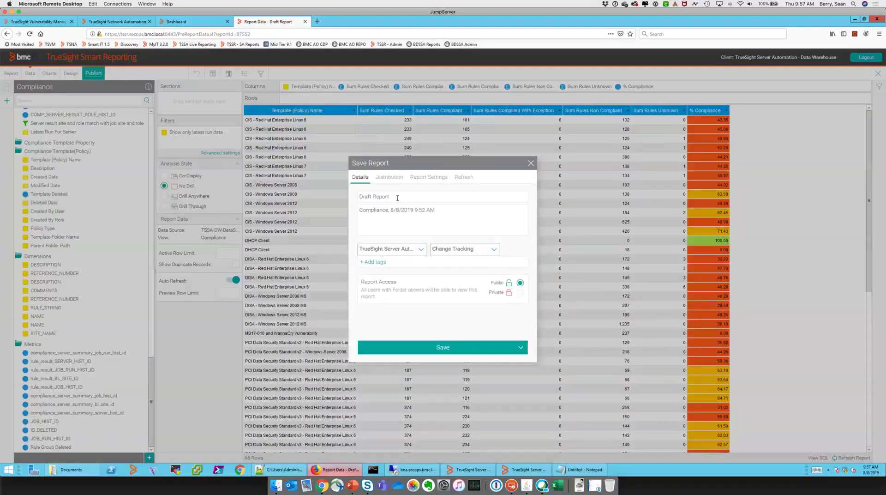
{"action": "type", "text": "Compliance Summary by Policy and OS"}
{"action": "left_click", "coordinate": [483, 251]}
{"action": "left_click", "coordinate": [447, 289]}
{"action": "left_click", "coordinate": [441, 345]}
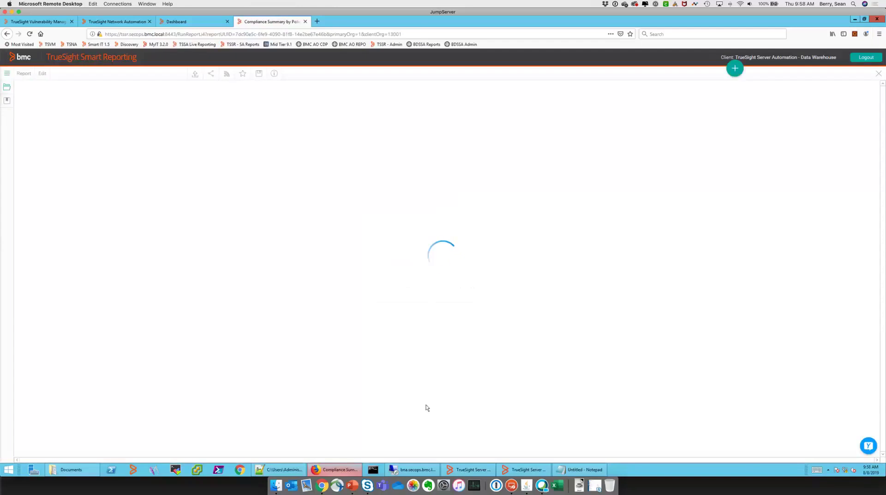
In the Server Automation Console, show the Windows 2008 2012 Hotfixes group in Group Explorer View
{"action": "left_click", "coordinate": [512, 468]}
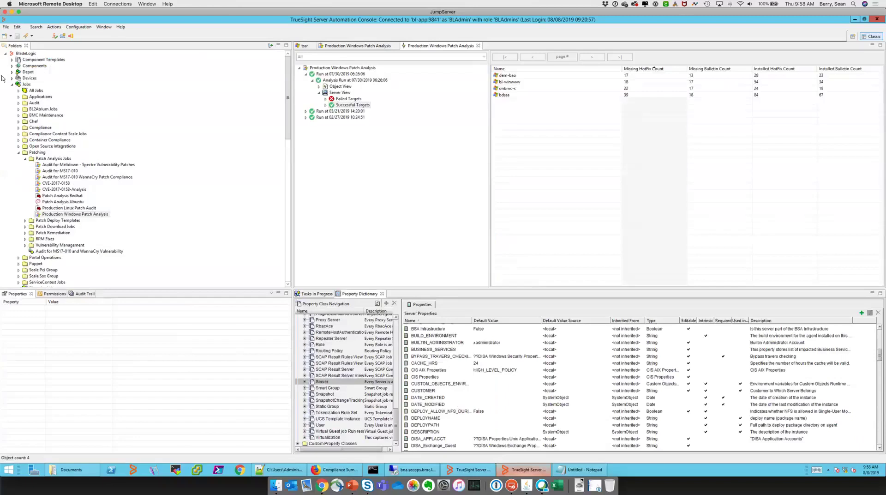
{"action": "left_click", "coordinate": [12, 72]}
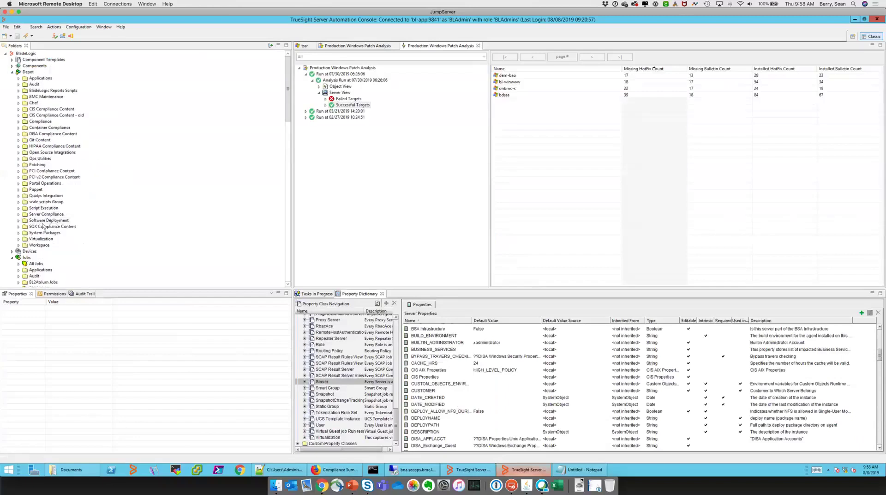
{"action": "left_click", "coordinate": [19, 165]}
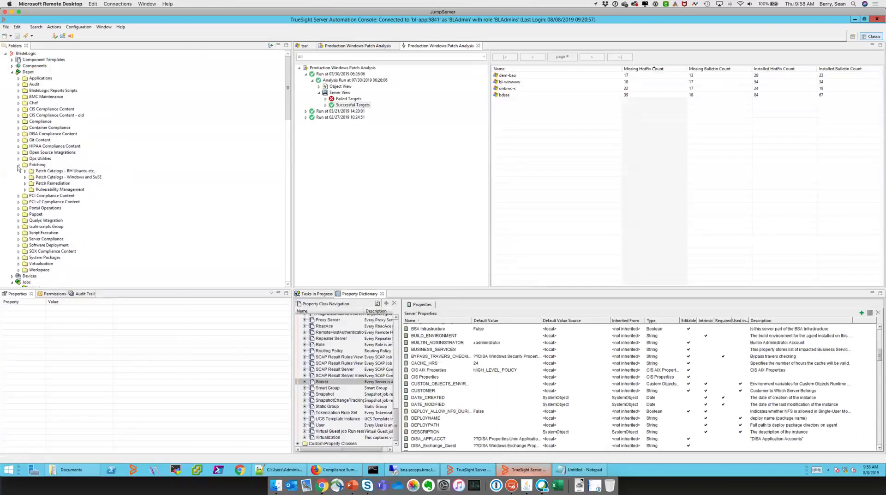
{"action": "double_click", "coordinate": [50, 172]}
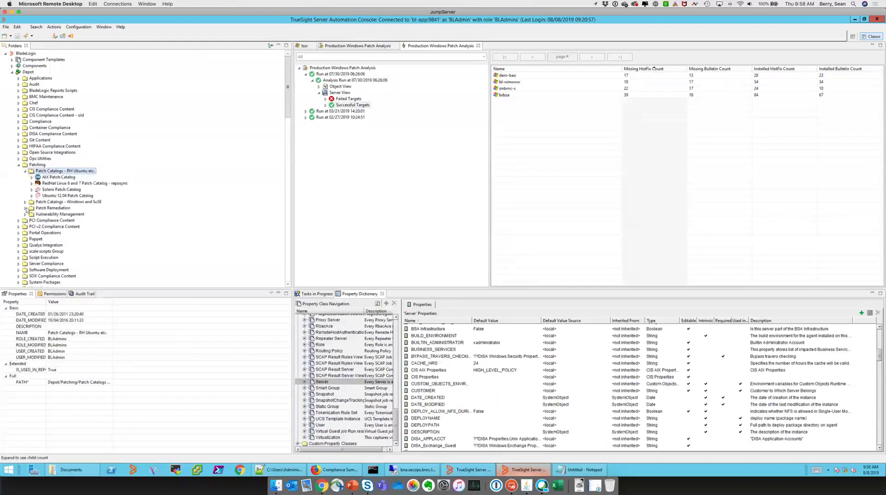
{"action": "left_click", "coordinate": [25, 202]}
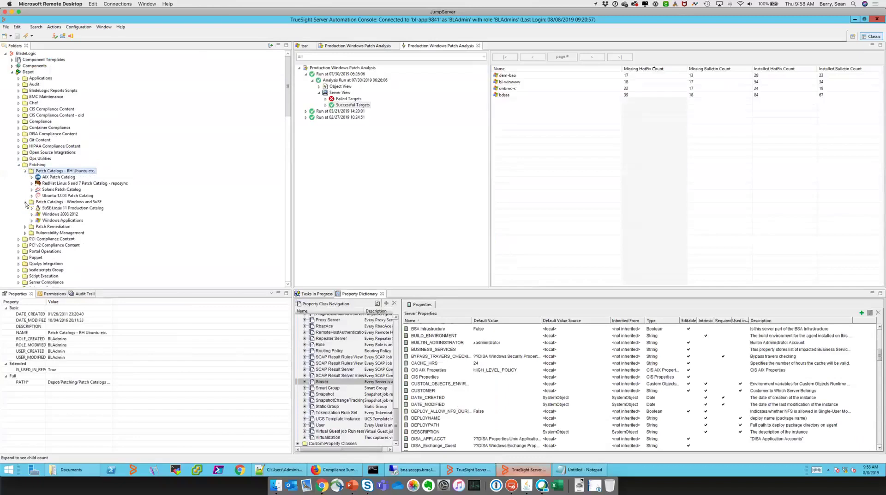
{"action": "left_click", "coordinate": [56, 214]}
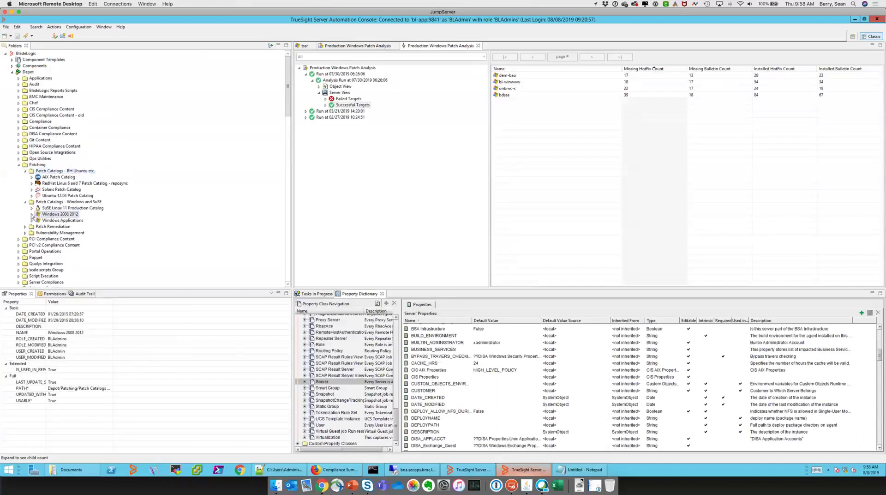
{"action": "left_click", "coordinate": [31, 214]}
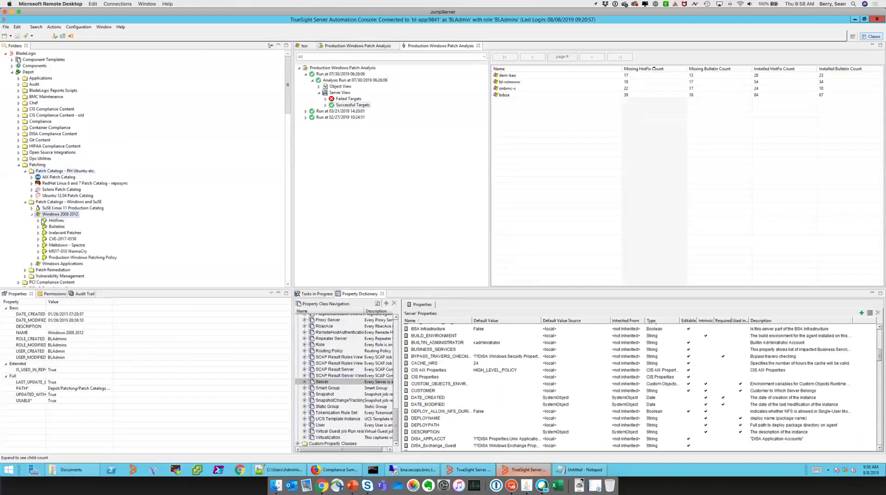
{"action": "right_click", "coordinate": [56, 221]}
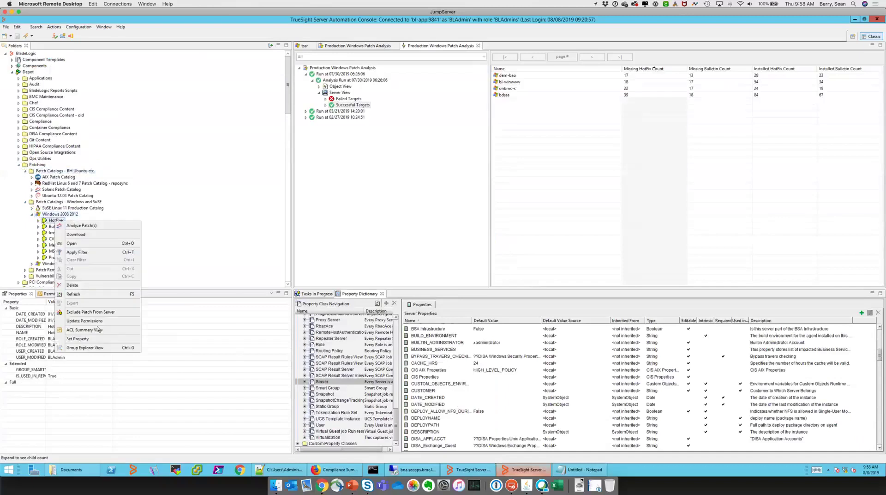
{"action": "left_click", "coordinate": [89, 347]}
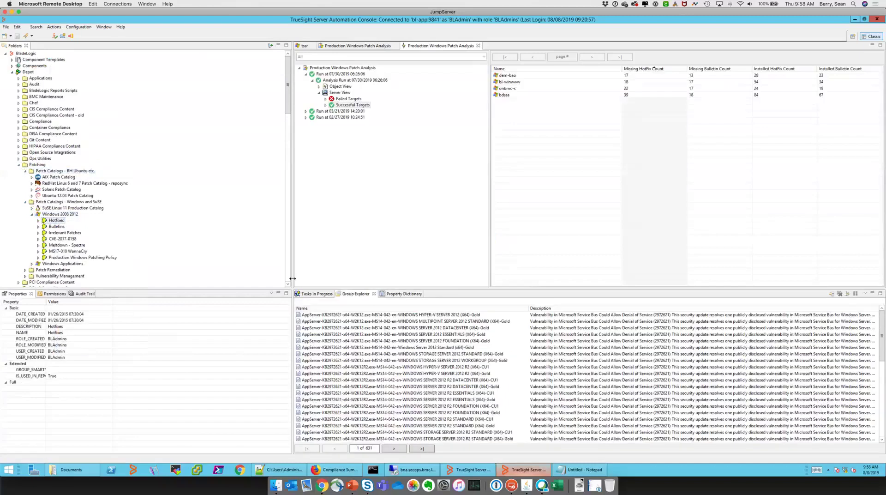
Open the MultiPoint Server 2012 Standard hotfix's properties, then return to the reporting window
{"action": "left_click_drag", "start_coordinate": [292, 278], "coordinate": [184, 303]}
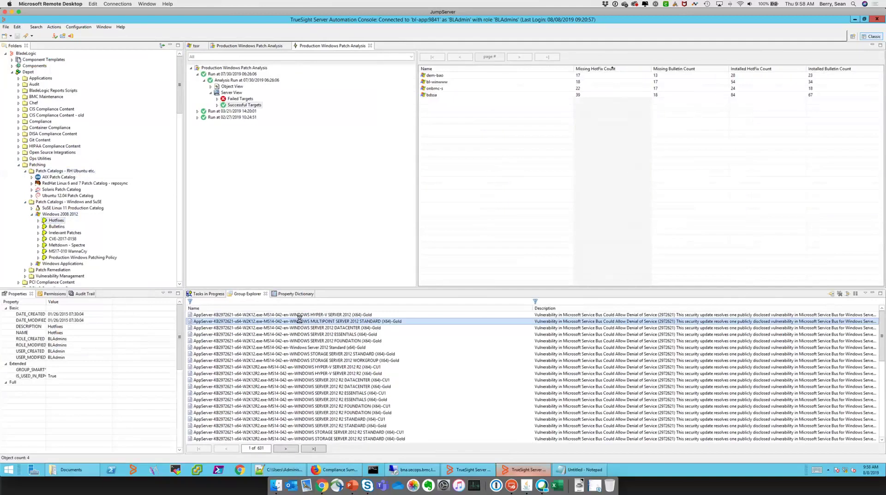
{"action": "double_click", "coordinate": [299, 321]}
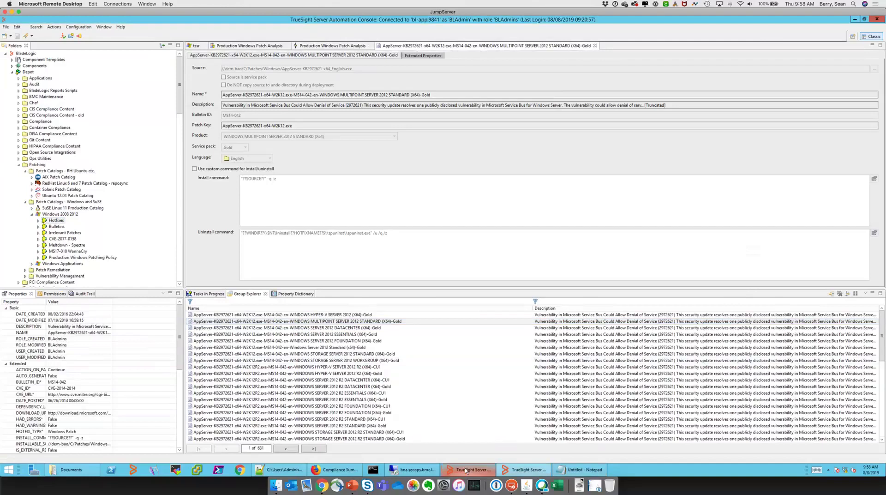
{"action": "left_click", "coordinate": [344, 470]}
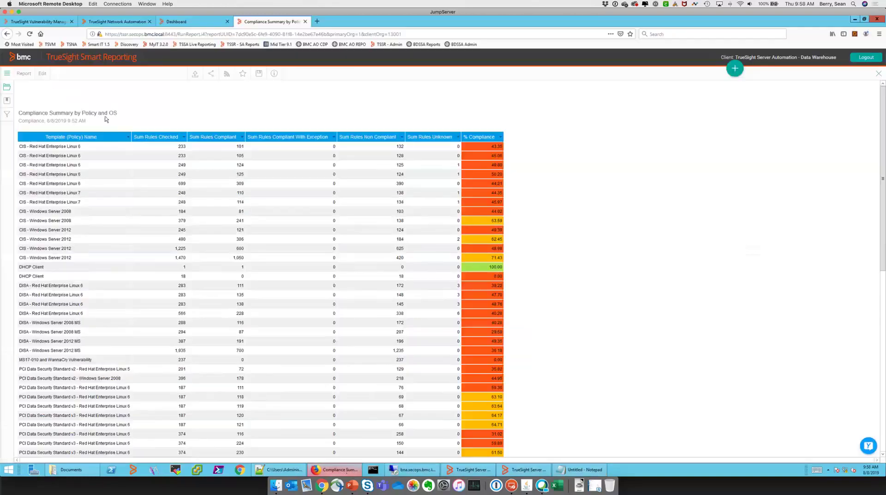
Create a new report based on the Patch Model - detail information view
{"action": "left_click", "coordinate": [732, 69]}
{"action": "left_click", "coordinate": [720, 99]}
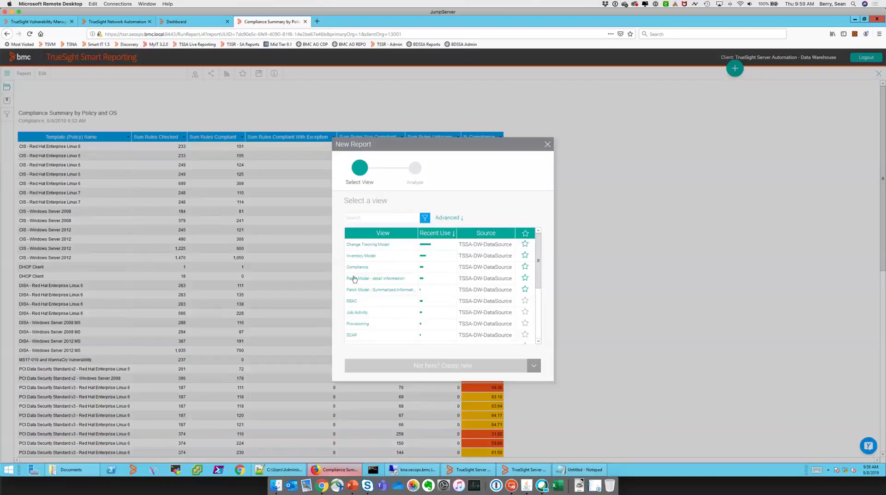
{"action": "mouse_move", "coordinate": [357, 280]}
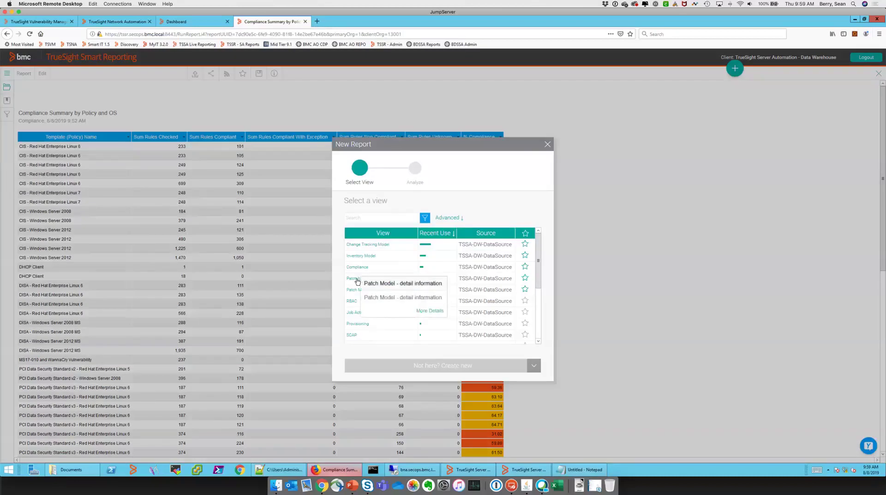
{"action": "left_click", "coordinate": [357, 280]}
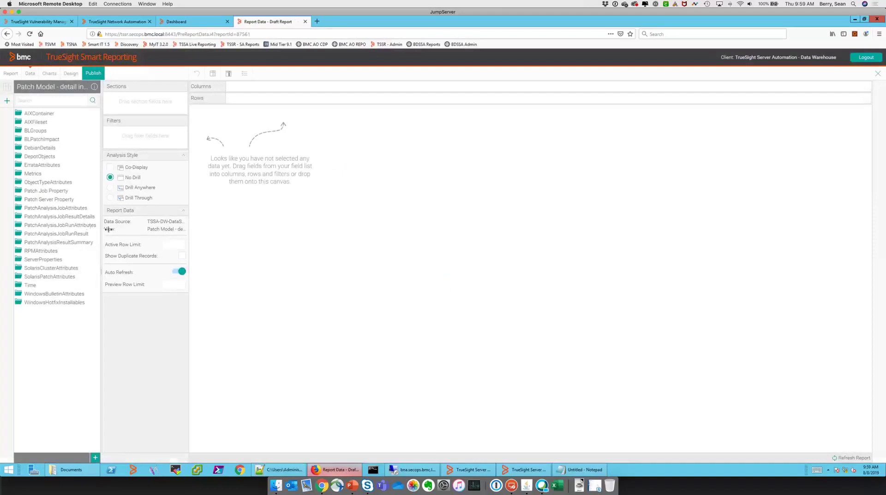
Add Date Posted, CVE ID, Q Number, KB URL, Vendor Name, Bulletin ID and Hotfix Size as columns
{"action": "left_click", "coordinate": [191, 237]}
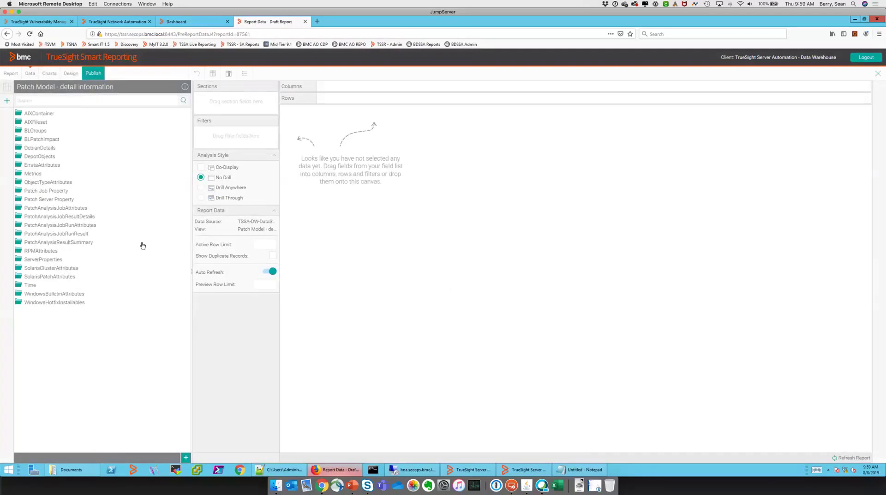
{"action": "left_click_drag", "start_coordinate": [142, 246], "coordinate": [139, 246]}
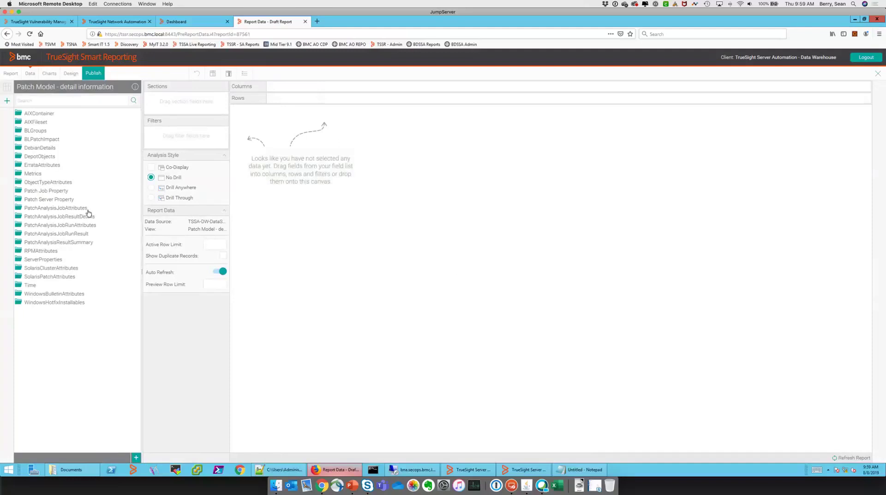
{"action": "left_click", "coordinate": [62, 303]}
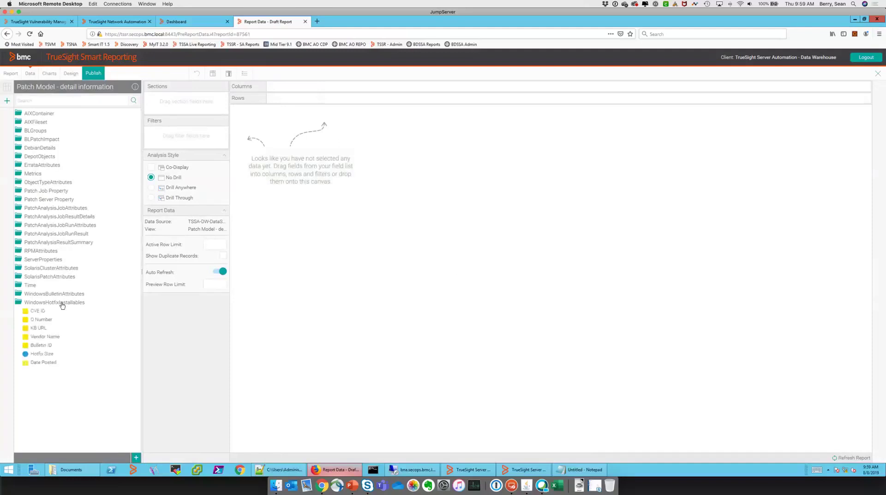
{"action": "left_click", "coordinate": [47, 364]}
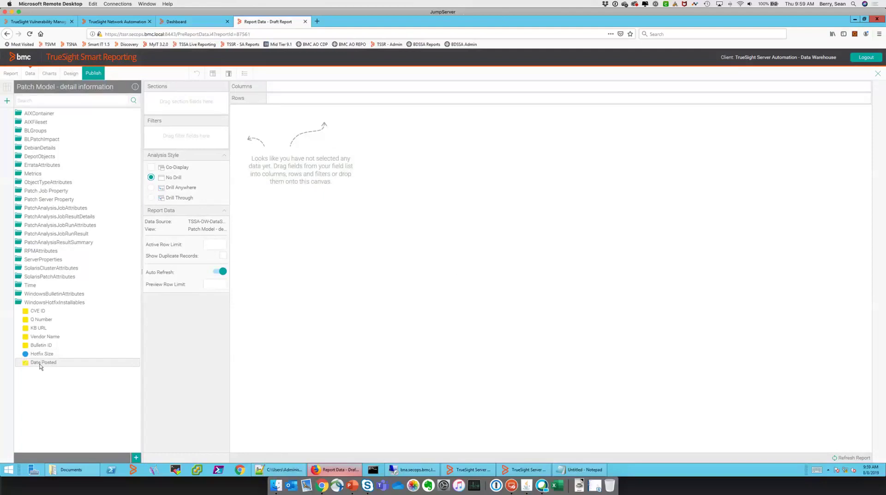
{"action": "left_click_drag", "start_coordinate": [42, 366], "coordinate": [295, 277]}
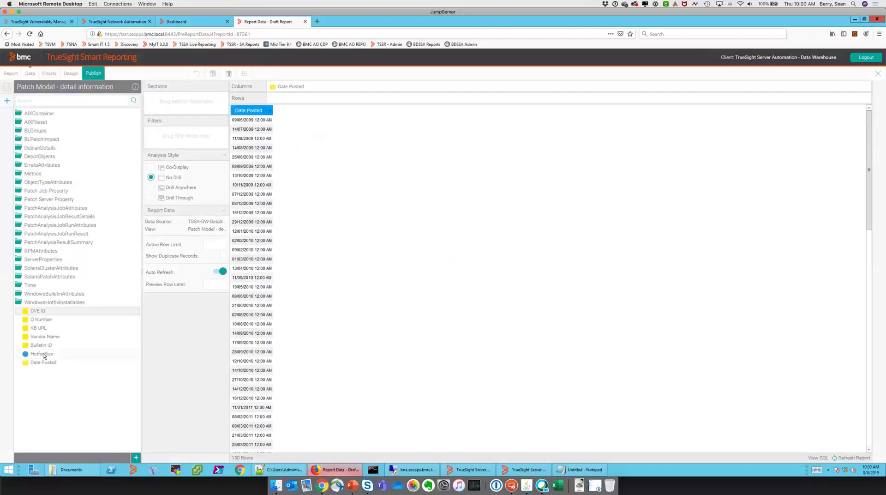
{"action": "left_click_drag", "start_coordinate": [41, 350], "coordinate": [237, 331]}
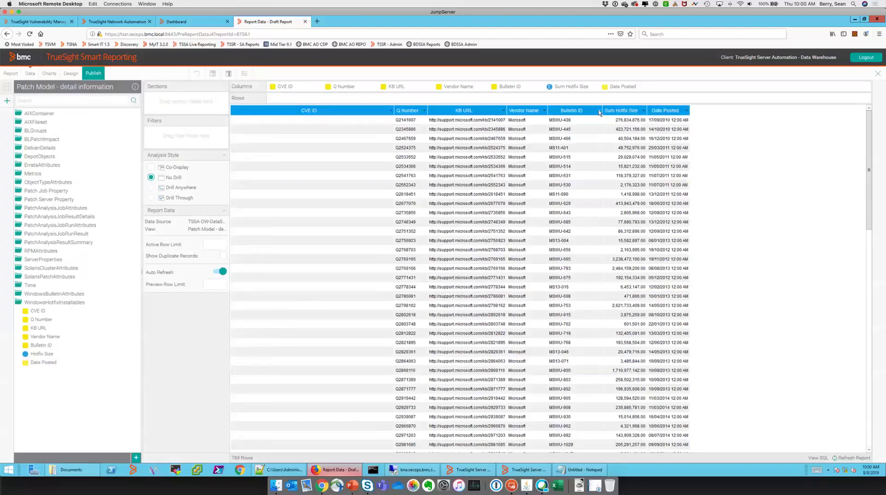
Sort the Bulletin ID column descending, then stop the pending report refresh
{"action": "left_click", "coordinate": [599, 112]}
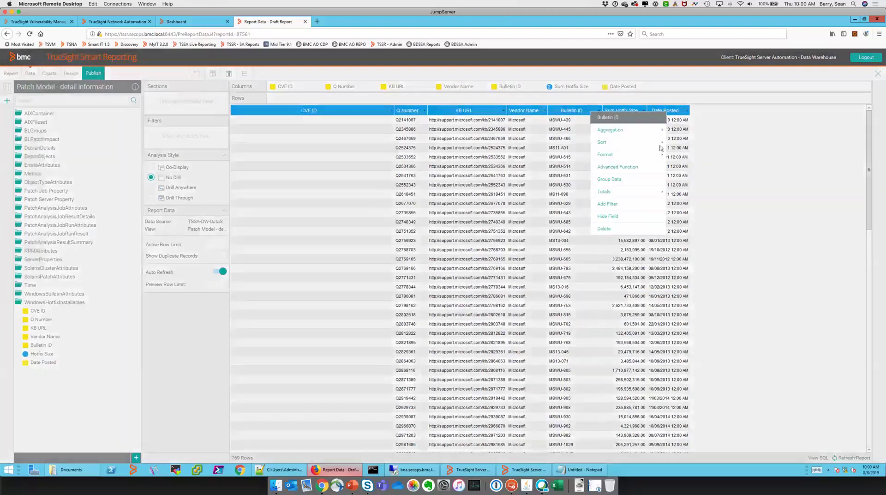
{"action": "mouse_move", "coordinate": [623, 143]}
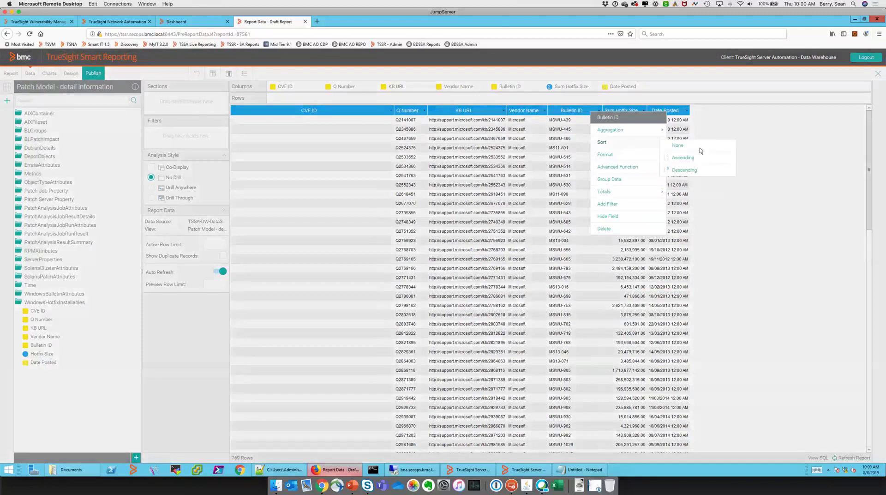
{"action": "left_click", "coordinate": [684, 170]}
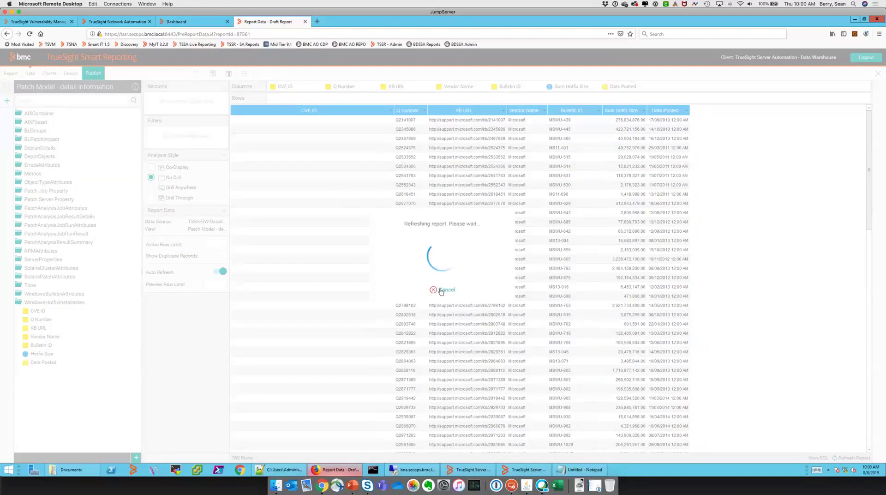
{"action": "left_click", "coordinate": [417, 292]}
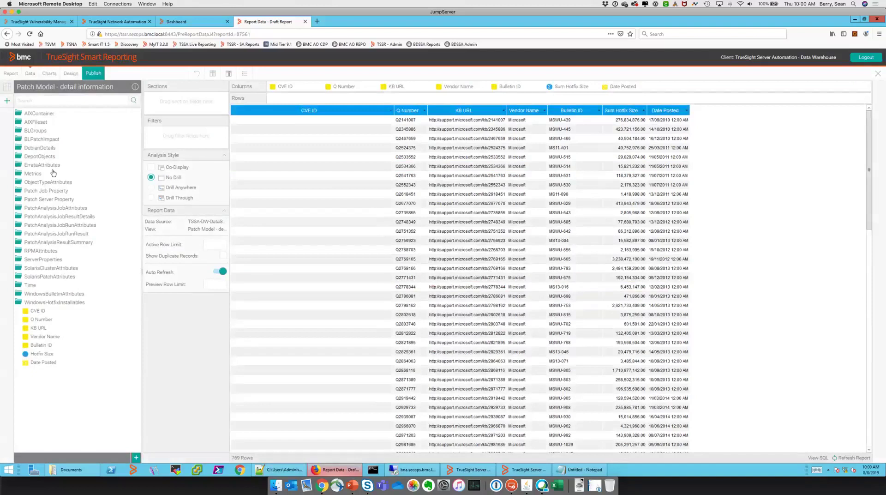
Expand DepotObjects > ErrataAttributes and add Errata Issue Date as a column
{"action": "left_click", "coordinate": [46, 157]}
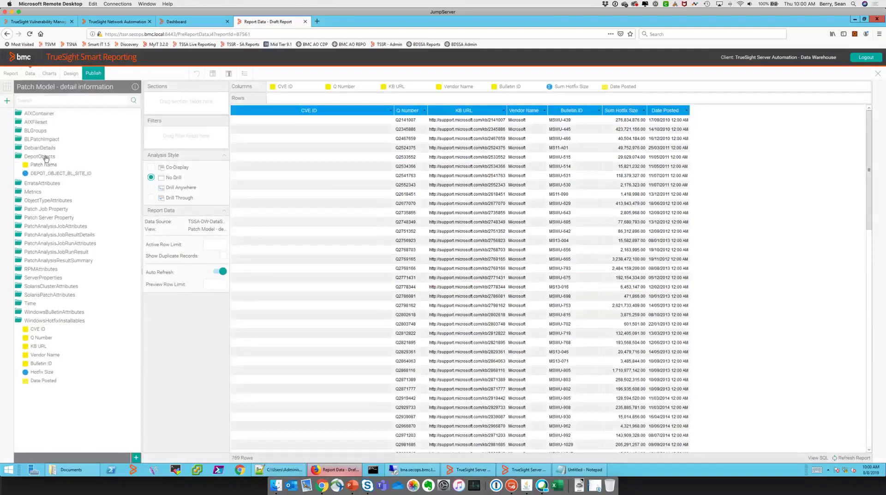
{"action": "left_click", "coordinate": [52, 186]}
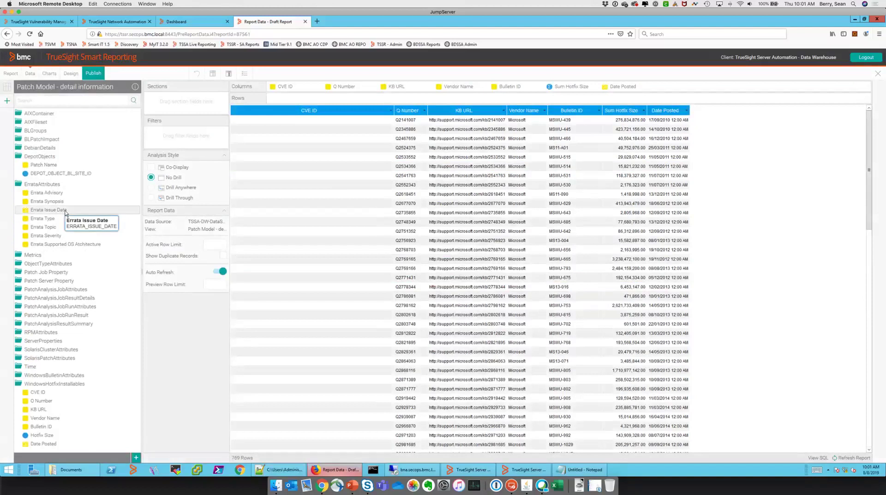
{"action": "left_click_drag", "start_coordinate": [65, 213], "coordinate": [292, 115]}
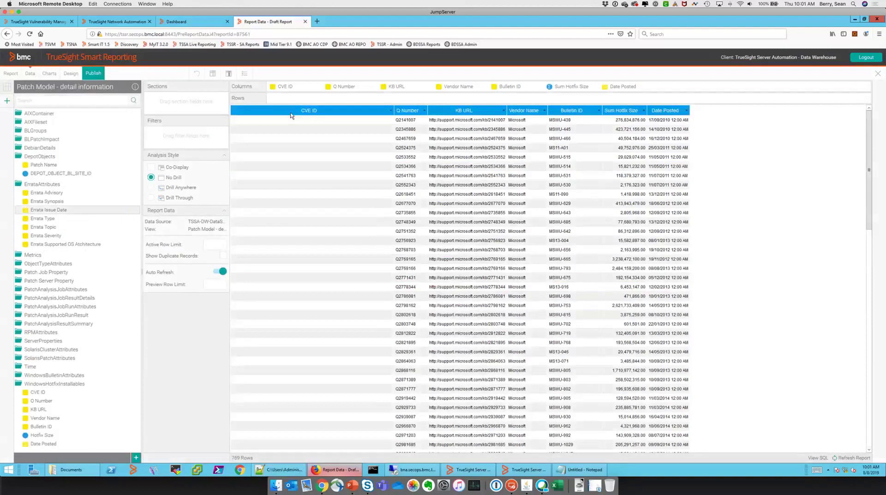
Delete the Date Posted column and dismiss the processing error message
{"action": "right_click", "coordinate": [659, 113]}
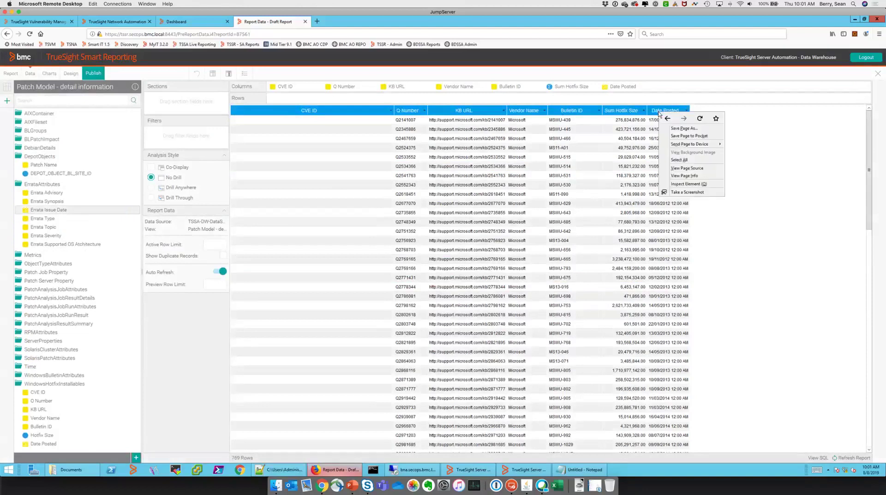
{"action": "right_click", "coordinate": [303, 87]}
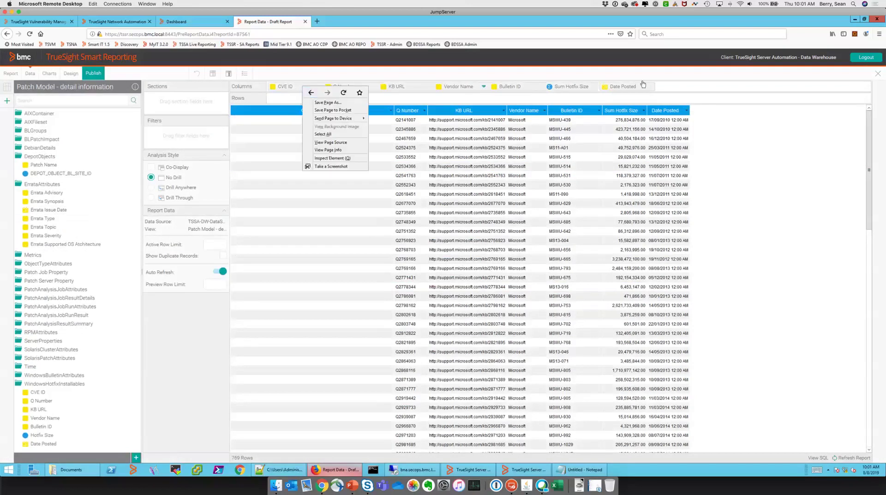
{"action": "left_click", "coordinate": [690, 85]}
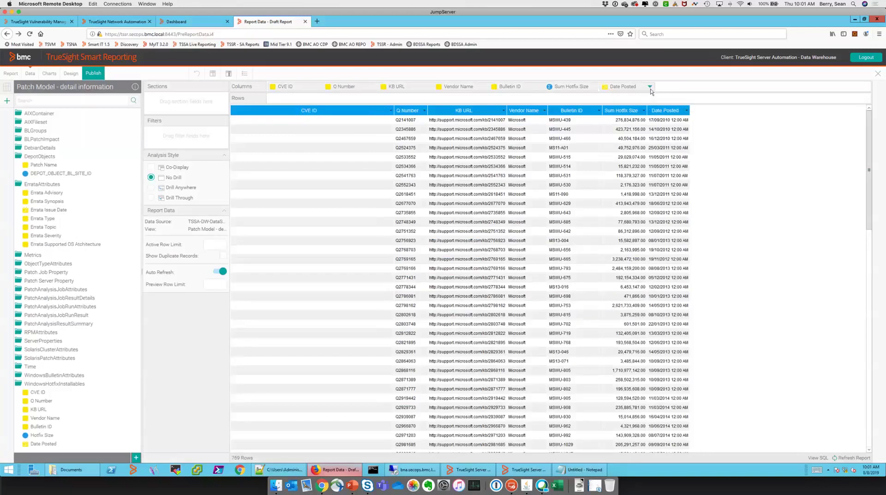
{"action": "left_click", "coordinate": [650, 87]}
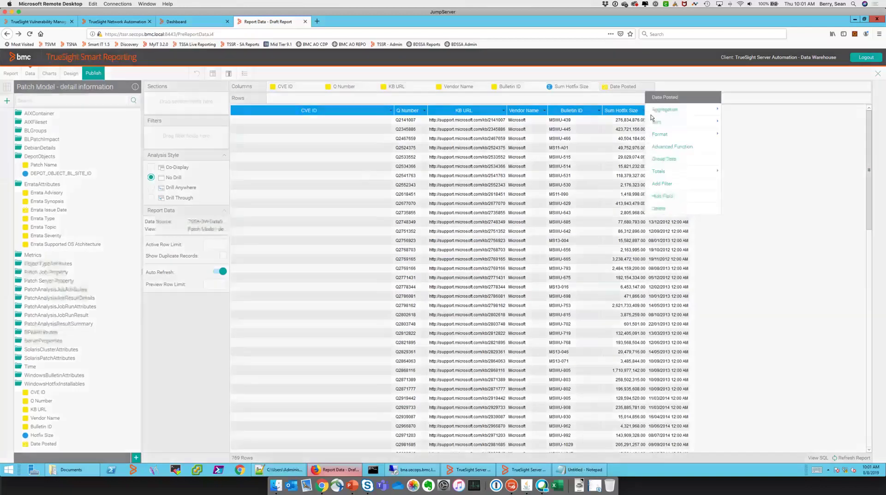
{"action": "left_click", "coordinate": [670, 209]}
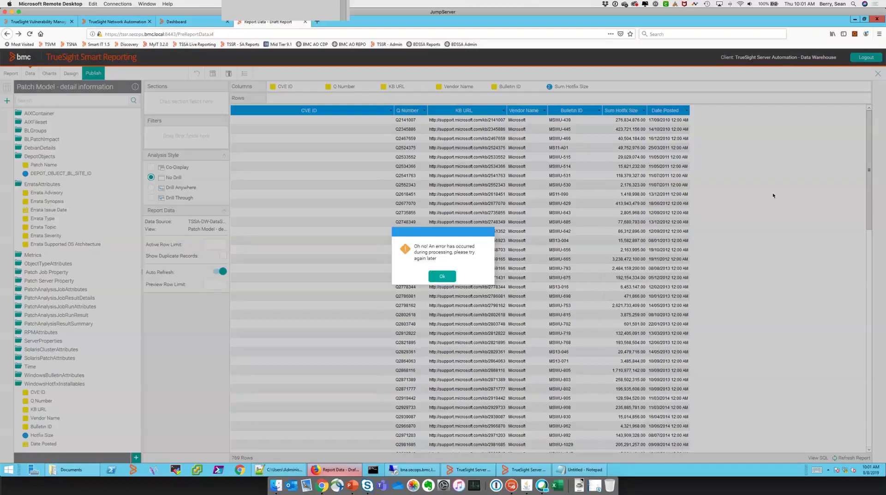
{"action": "left_click", "coordinate": [430, 275]}
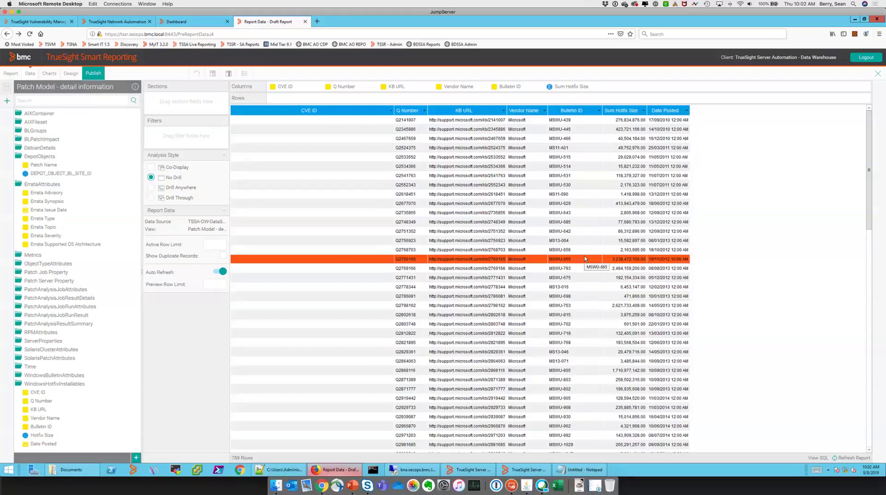
Delete the Sum Hotfix Size, Bulletin ID and Vendor Name columns
{"action": "left_click", "coordinate": [595, 87]}
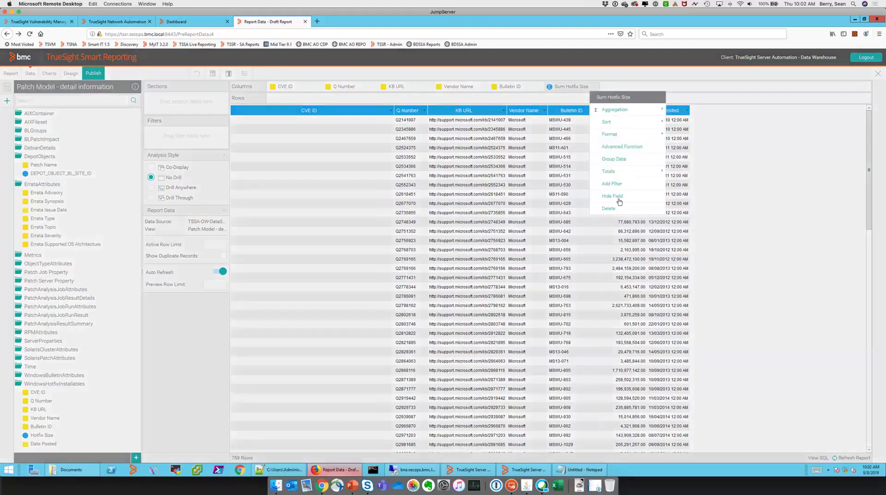
{"action": "left_click", "coordinate": [617, 207]}
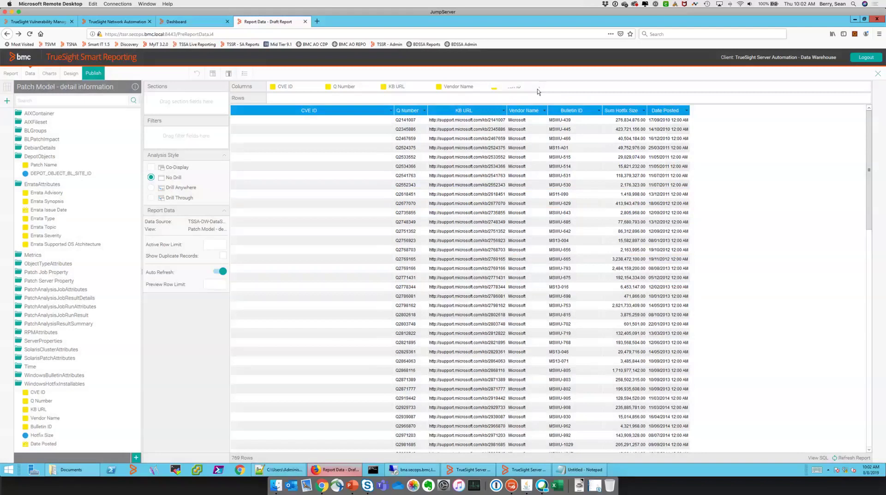
{"action": "left_click", "coordinate": [538, 90]}
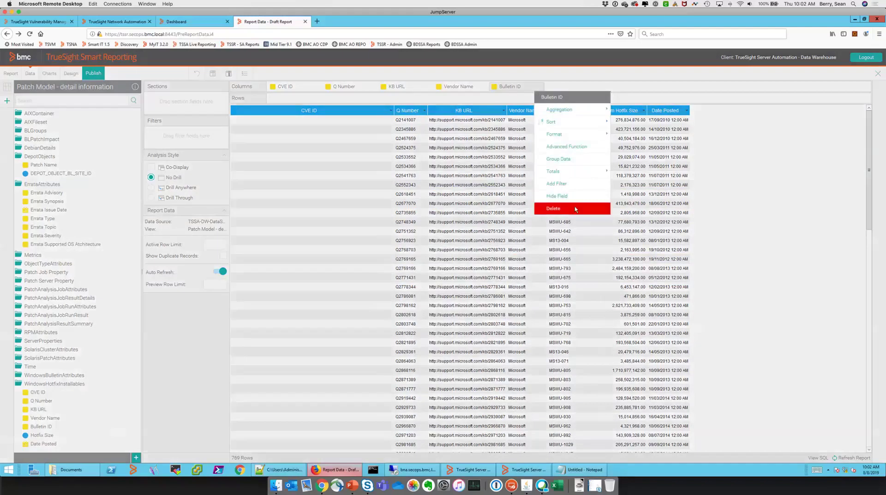
{"action": "left_click", "coordinate": [498, 155]}
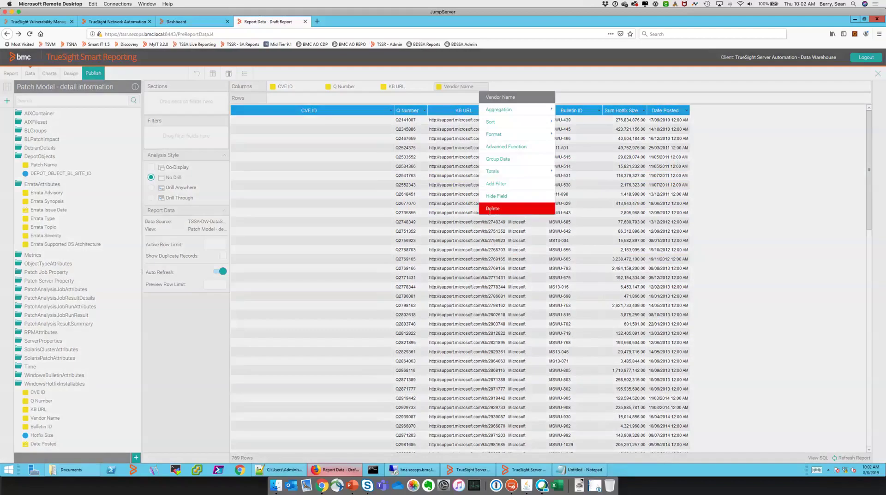
{"action": "left_click", "coordinate": [490, 209]}
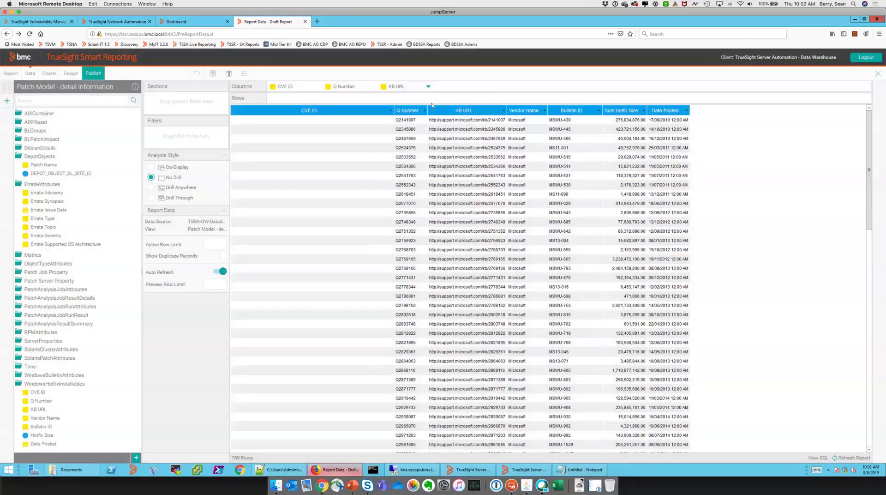
Delete the KB URL, Q Number and CVE ID columns
{"action": "left_click", "coordinate": [428, 86]}
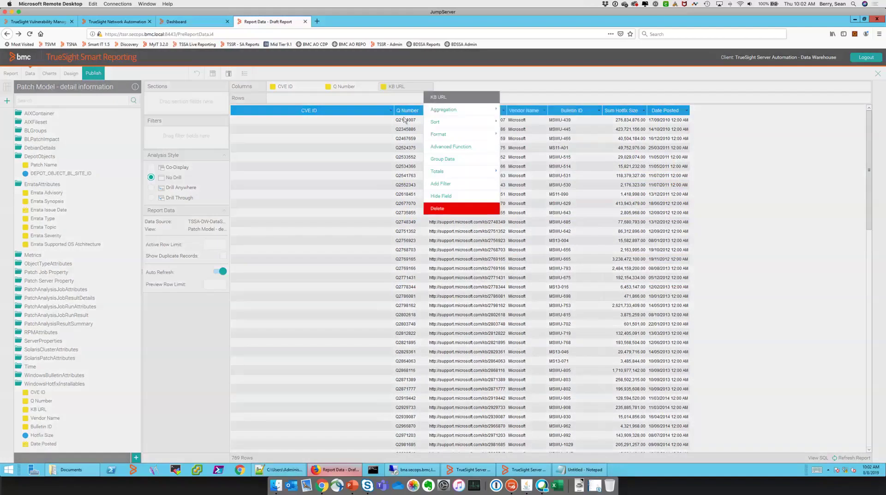
{"action": "left_click", "coordinate": [437, 208]}
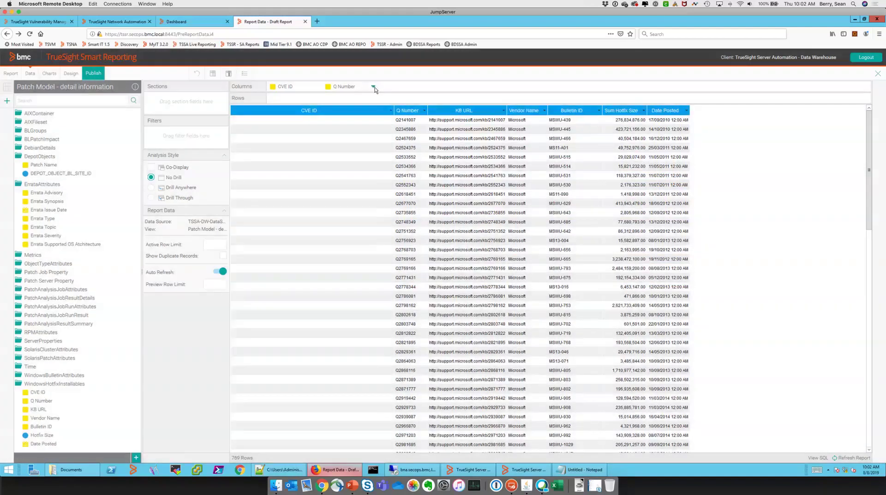
{"action": "left_click", "coordinate": [373, 87]}
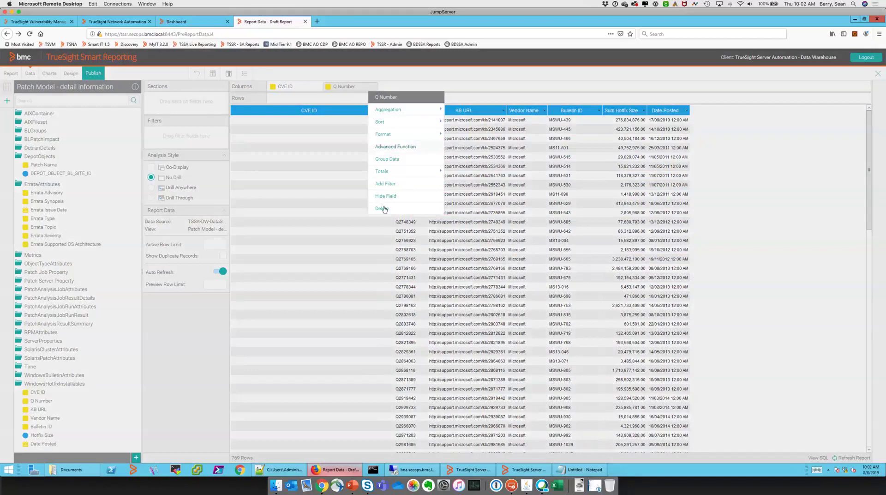
{"action": "left_click", "coordinate": [382, 209]}
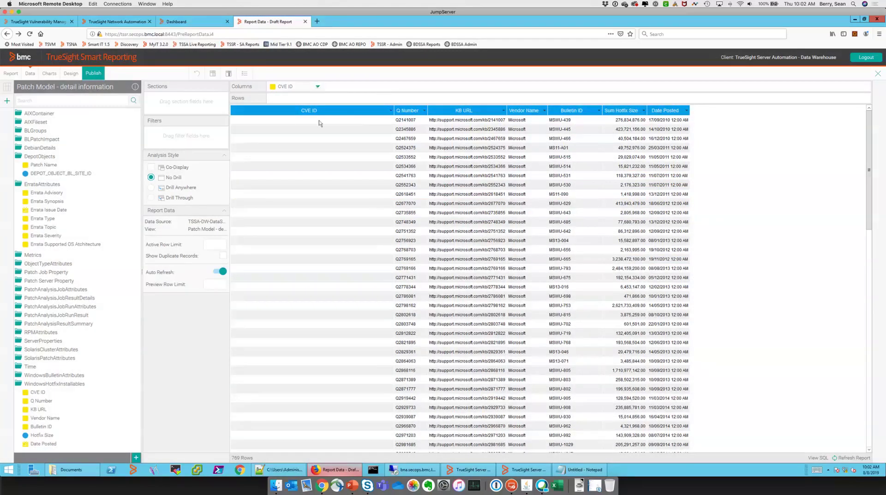
{"action": "left_click", "coordinate": [318, 86]}
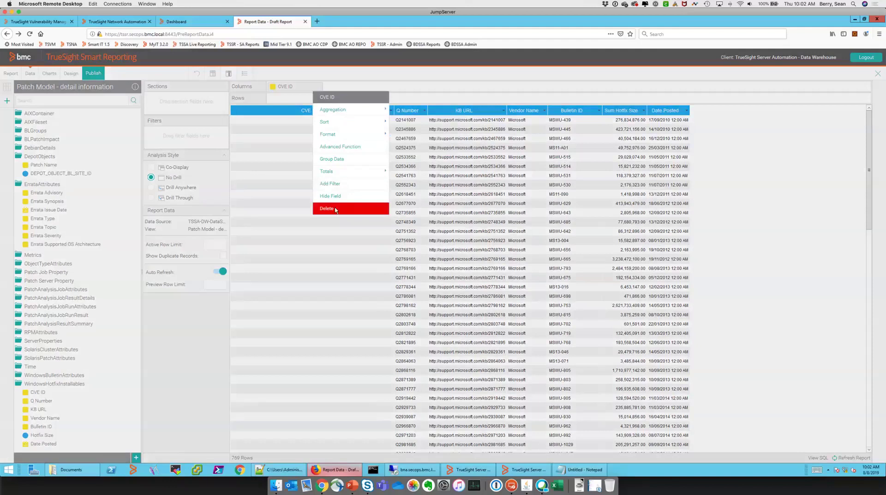
{"action": "left_click", "coordinate": [335, 209]}
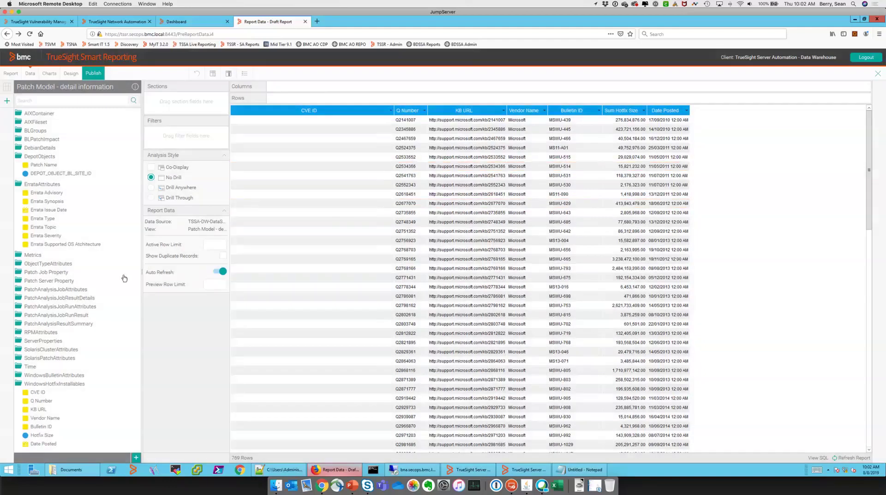
{"action": "left_click", "coordinate": [53, 193]}
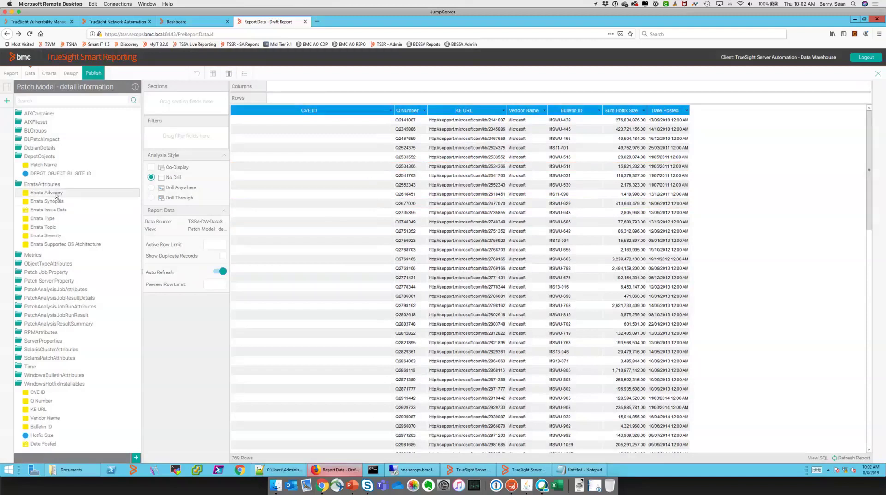
Add the seven ErrataAttributes fields as report columns, toggling automatic refresh off and back on
{"action": "left_click", "coordinate": [48, 244], "text": "shift"}
{"action": "left_click_drag", "start_coordinate": [48, 245], "coordinate": [344, 87]}
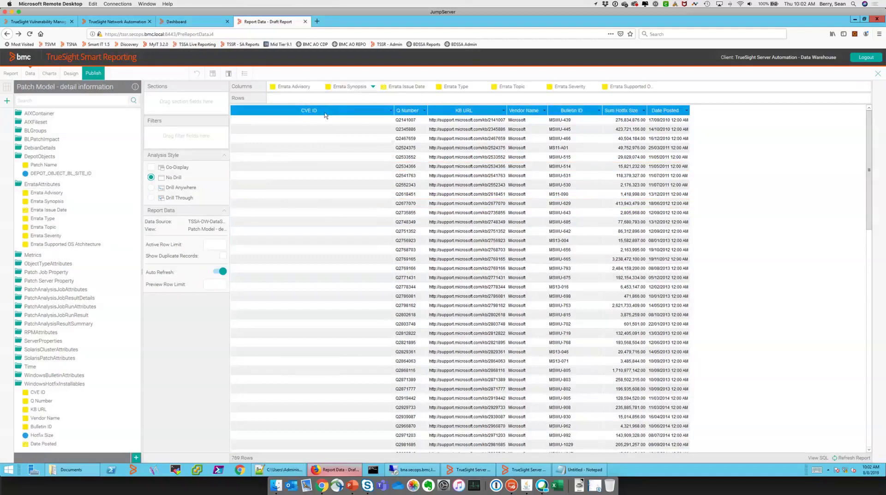
{"action": "left_click", "coordinate": [221, 273]}
{"action": "left_click", "coordinate": [222, 273]}
Reload the page so the report shows 50 errata rows, then expand WindowsBulletinAttributes
{"action": "right_click", "coordinate": [727, 221]}
{"action": "left_click", "coordinate": [767, 226]}
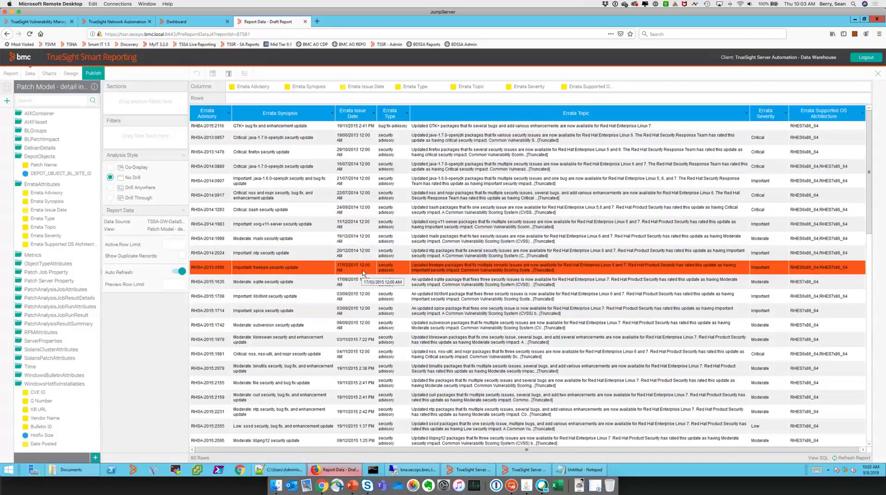
{"action": "left_click", "coordinate": [54, 375]}
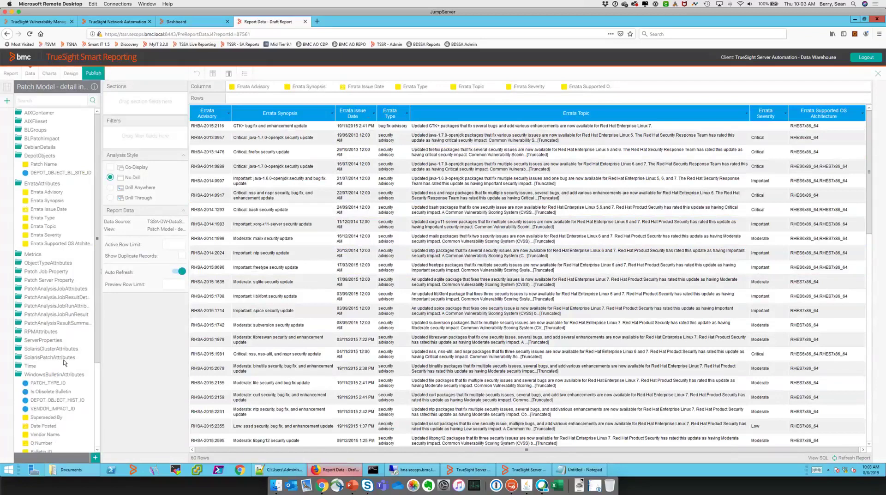
{"action": "scroll", "coordinate": [55, 364], "scroll_direction": "down", "scroll_amount": 3}
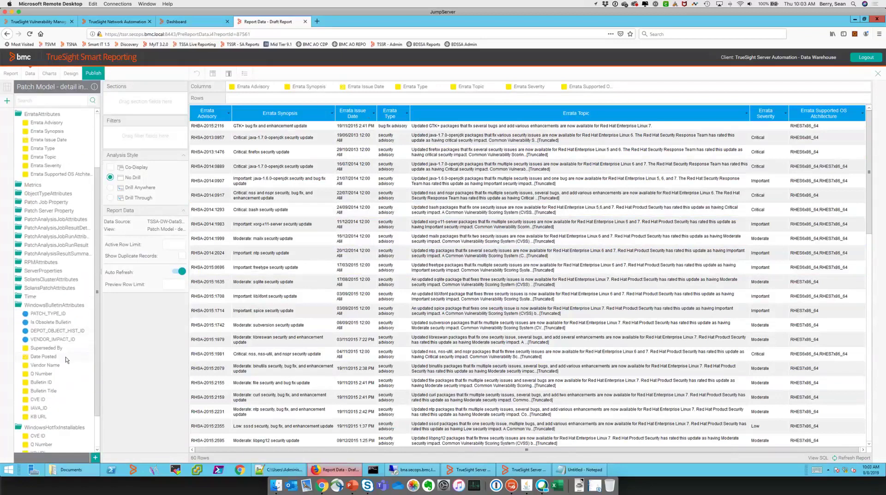